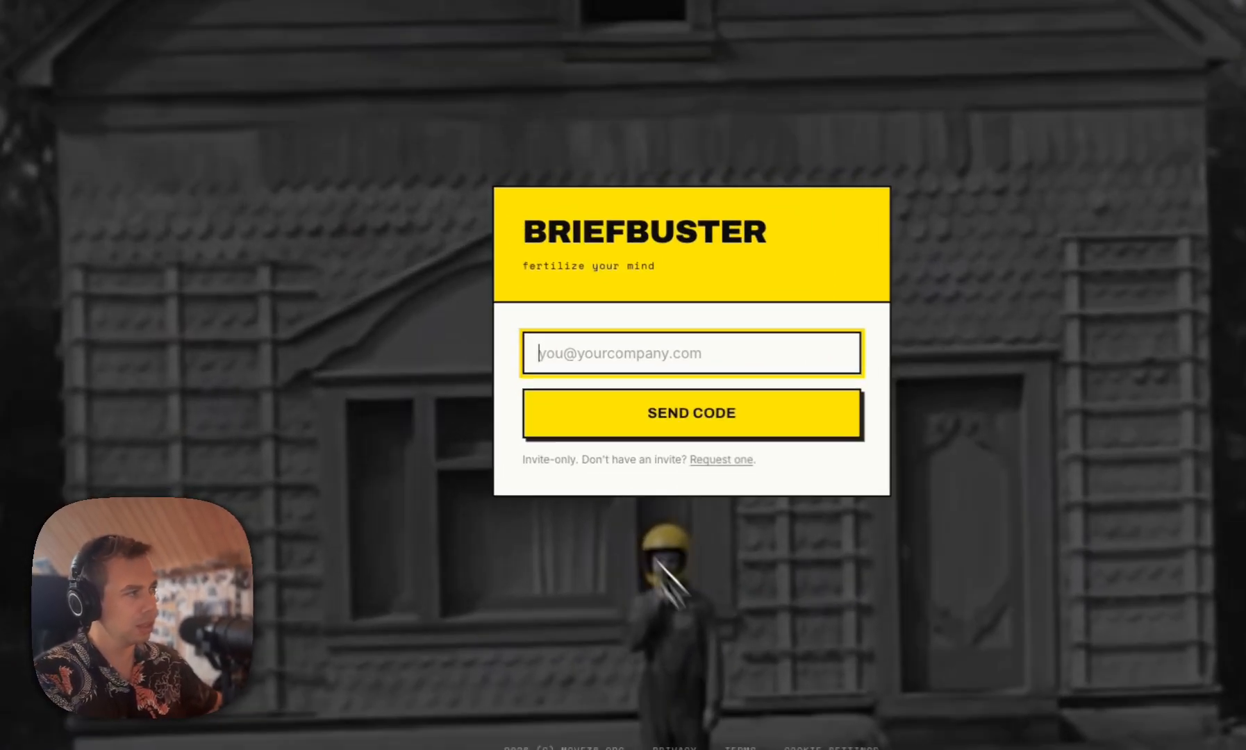
# Step: Sign in with the saved work e-mail address and the 6-digit one-time code sent to it
pyautogui.click(582, 407)
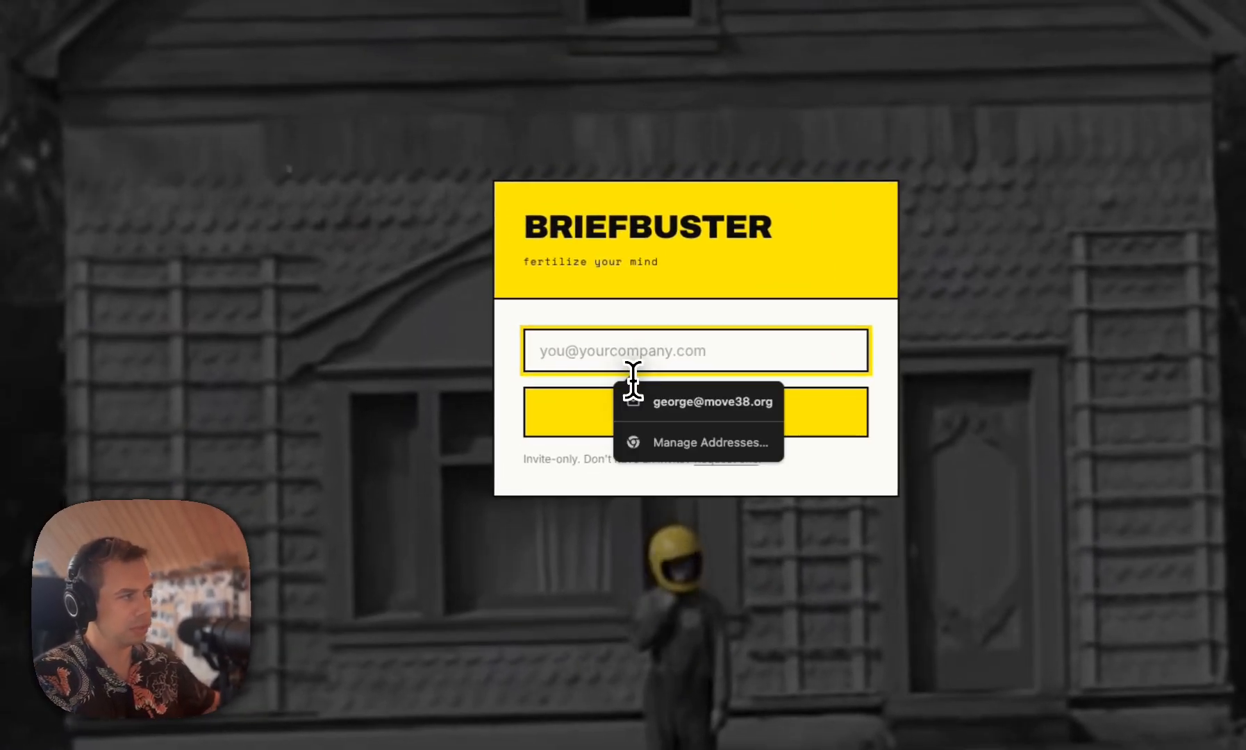
pyautogui.click(618, 430)
pyautogui.click(692, 415)
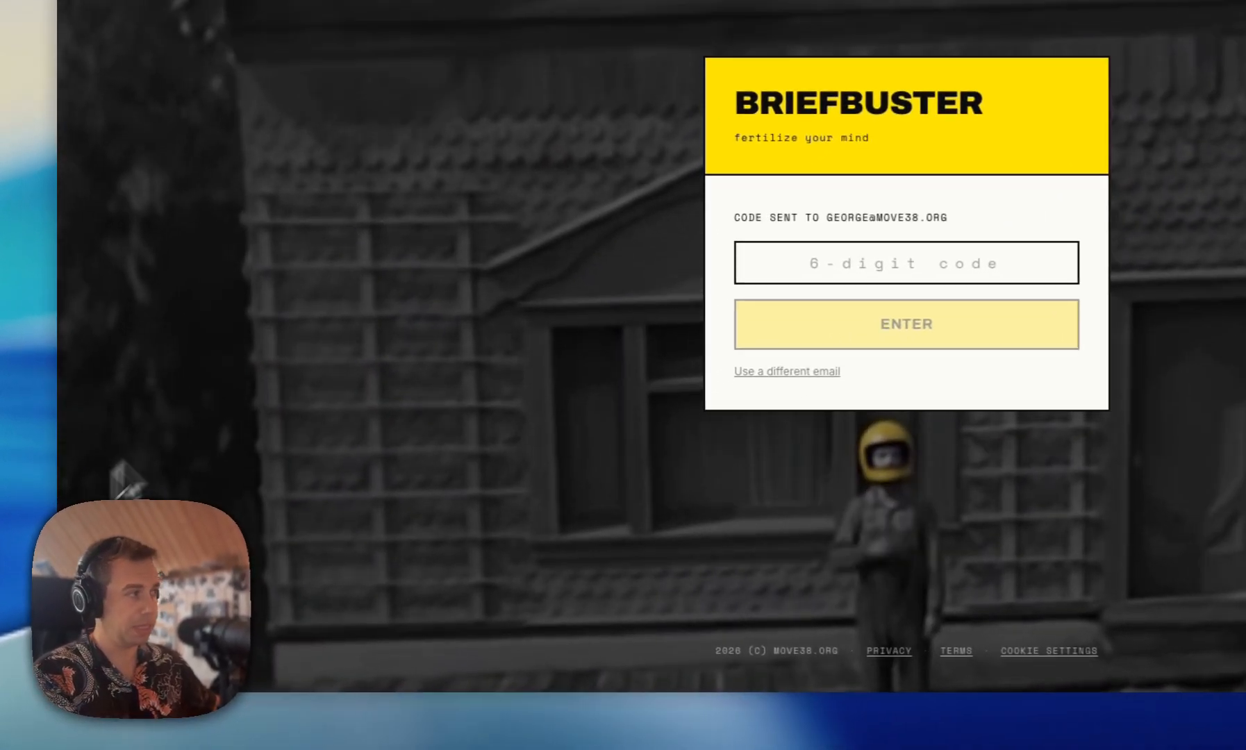
pyautogui.click(910, 265)
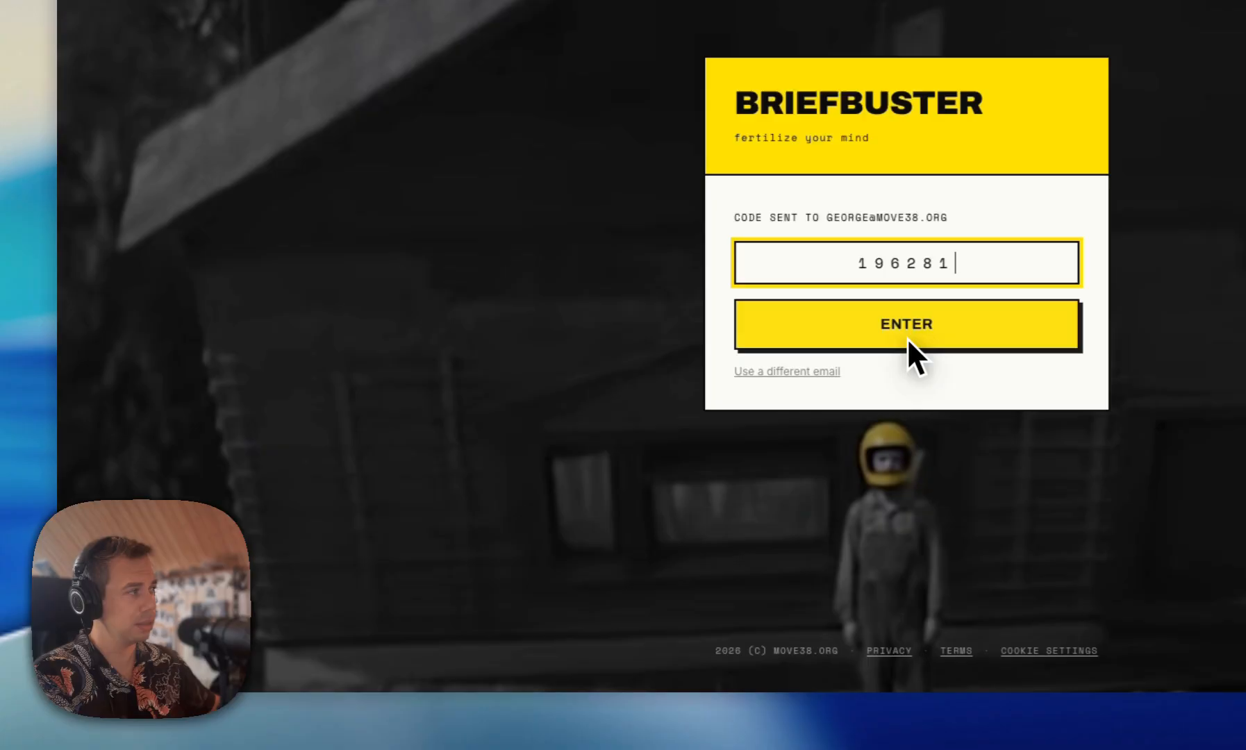
pyautogui.click(906, 337)
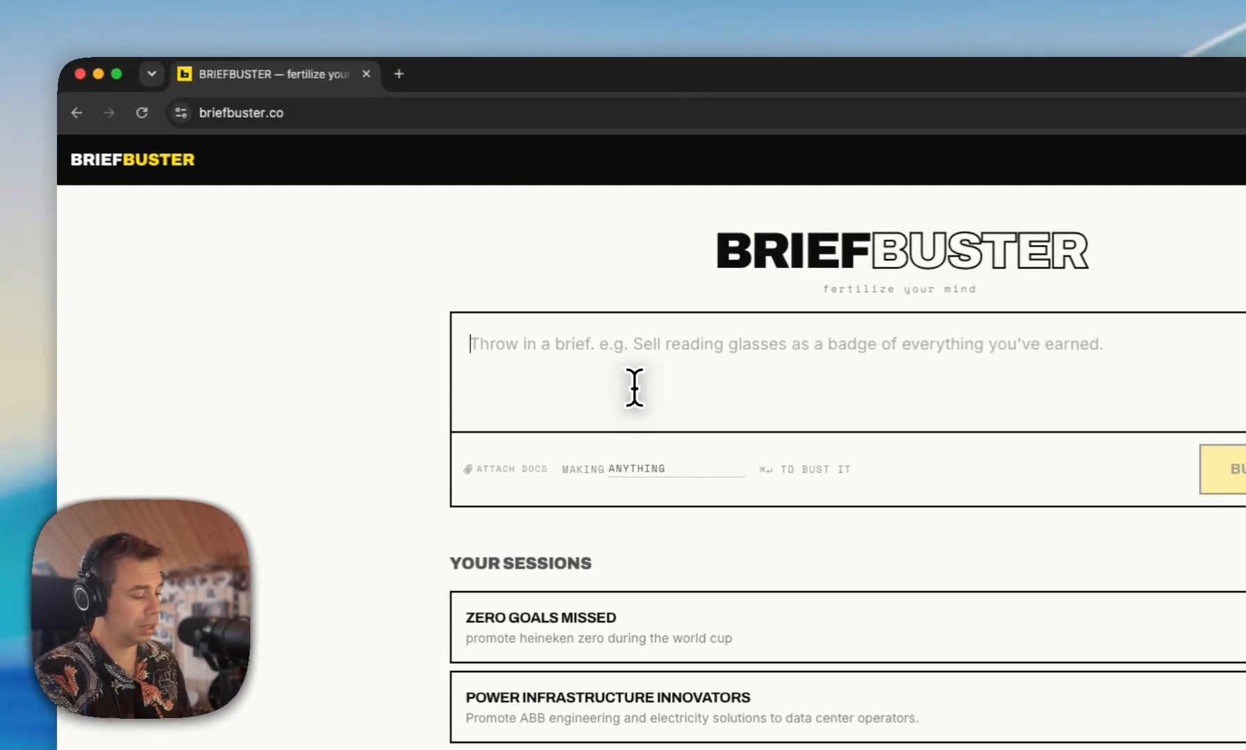
# Step: Submit the brief 'we want to help young creative talent…' with output kept as Anything
pyautogui.write('we want to help youn')
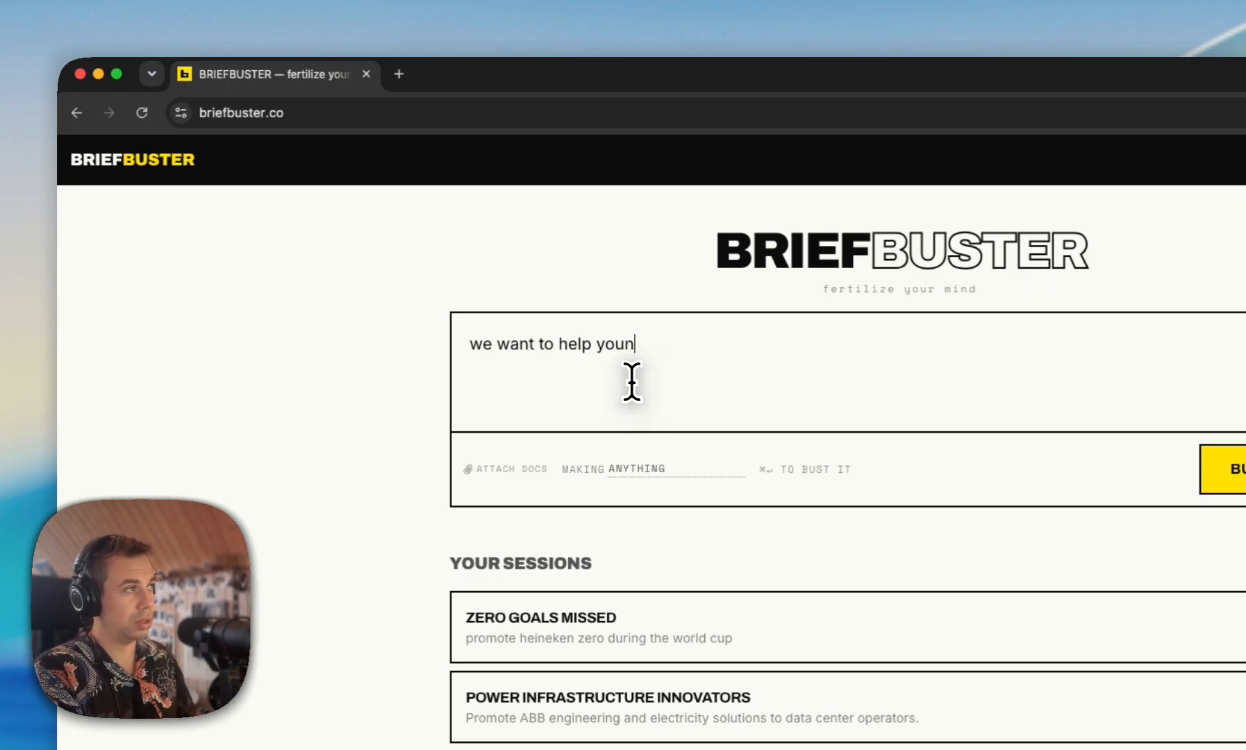
pyautogui.write('g creative people get noticed by cool in')
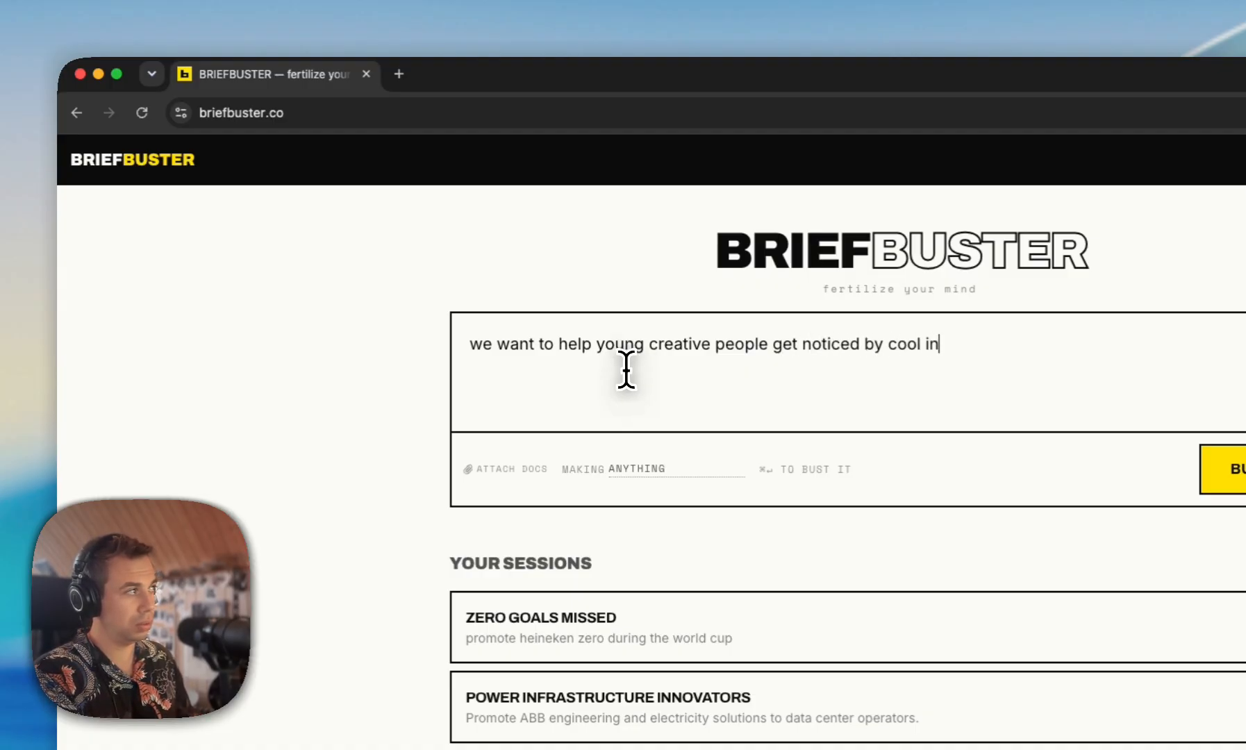
pyautogui.write('ent agencies and get hired')
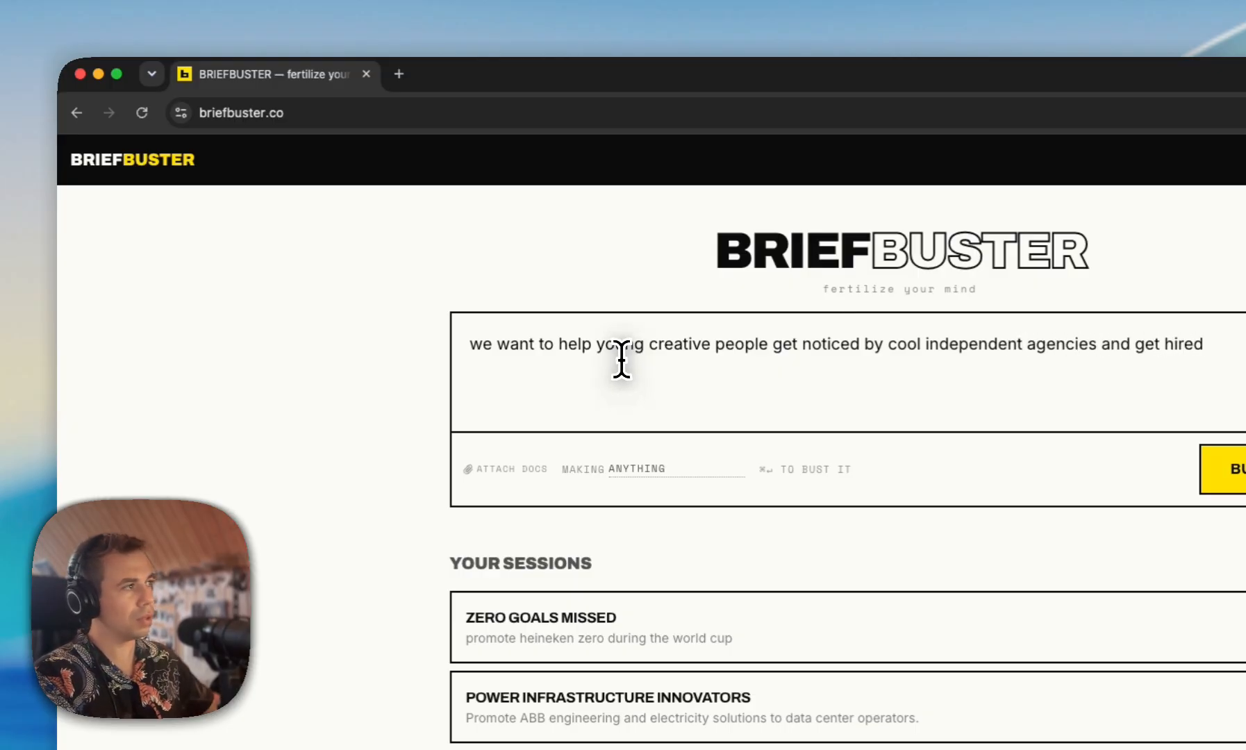
pyautogui.click(656, 469)
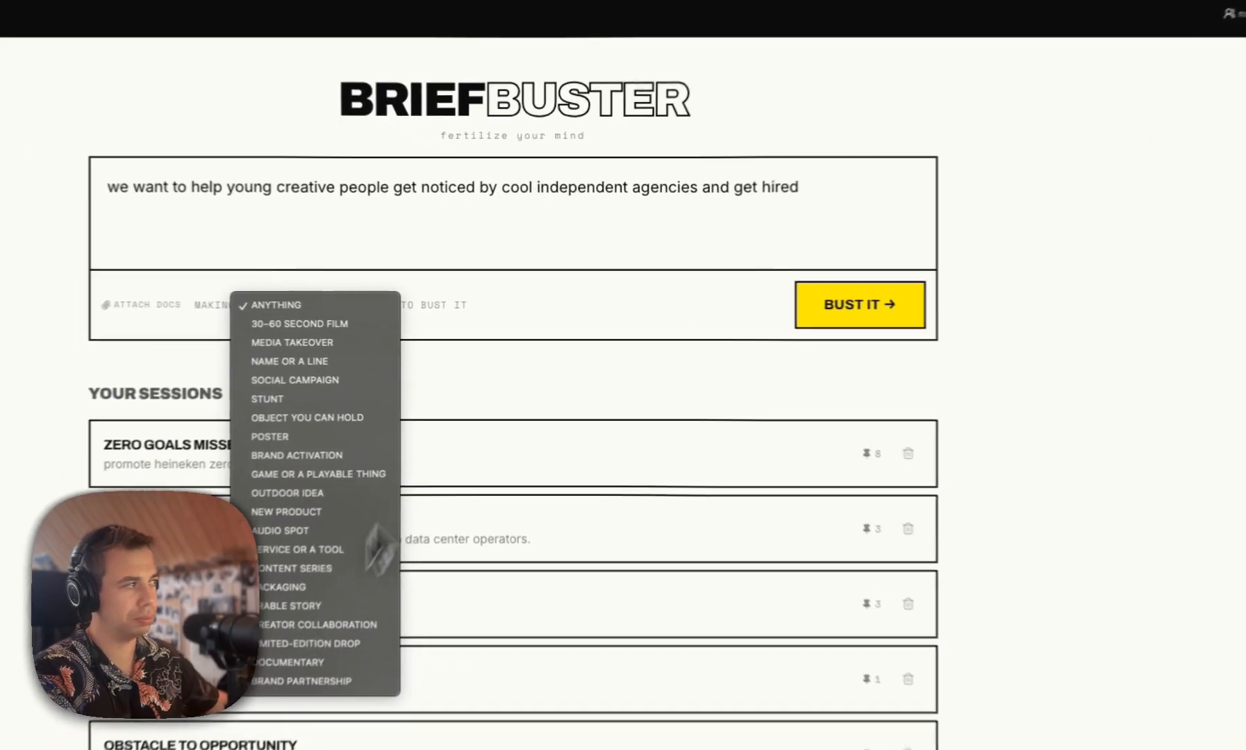
pyautogui.click(709, 384)
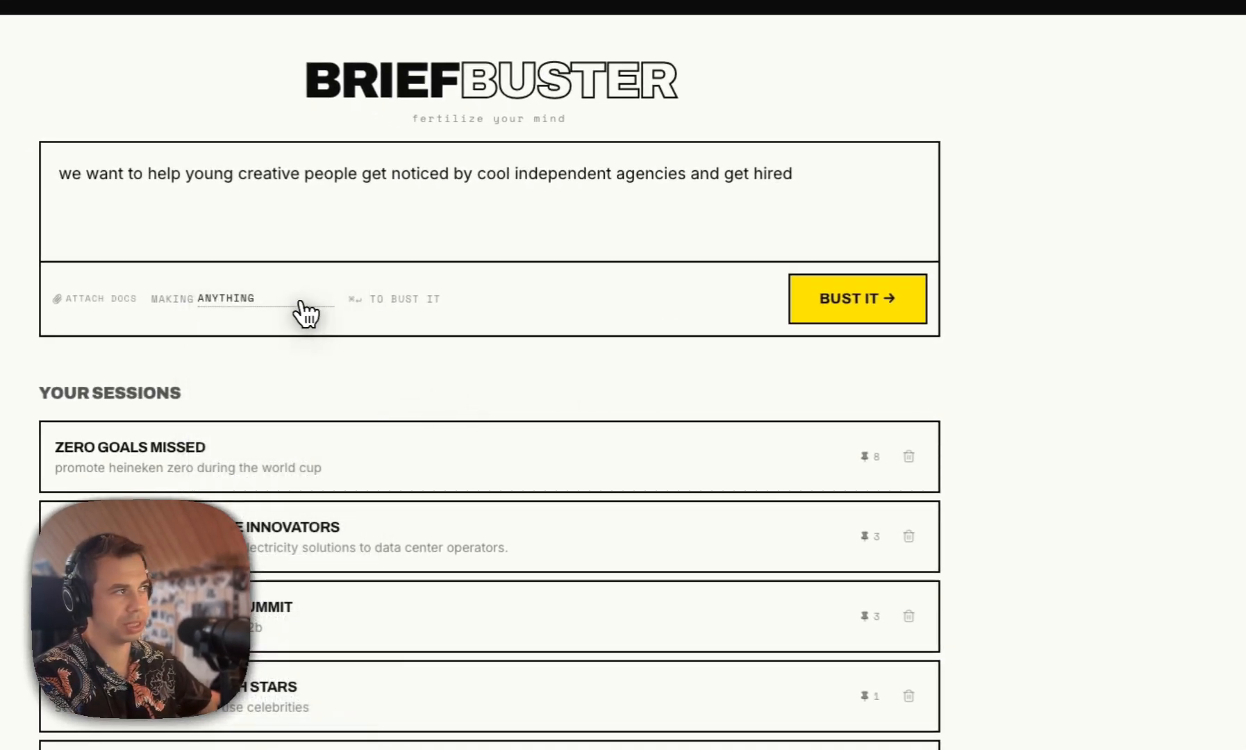
pyautogui.click(865, 311)
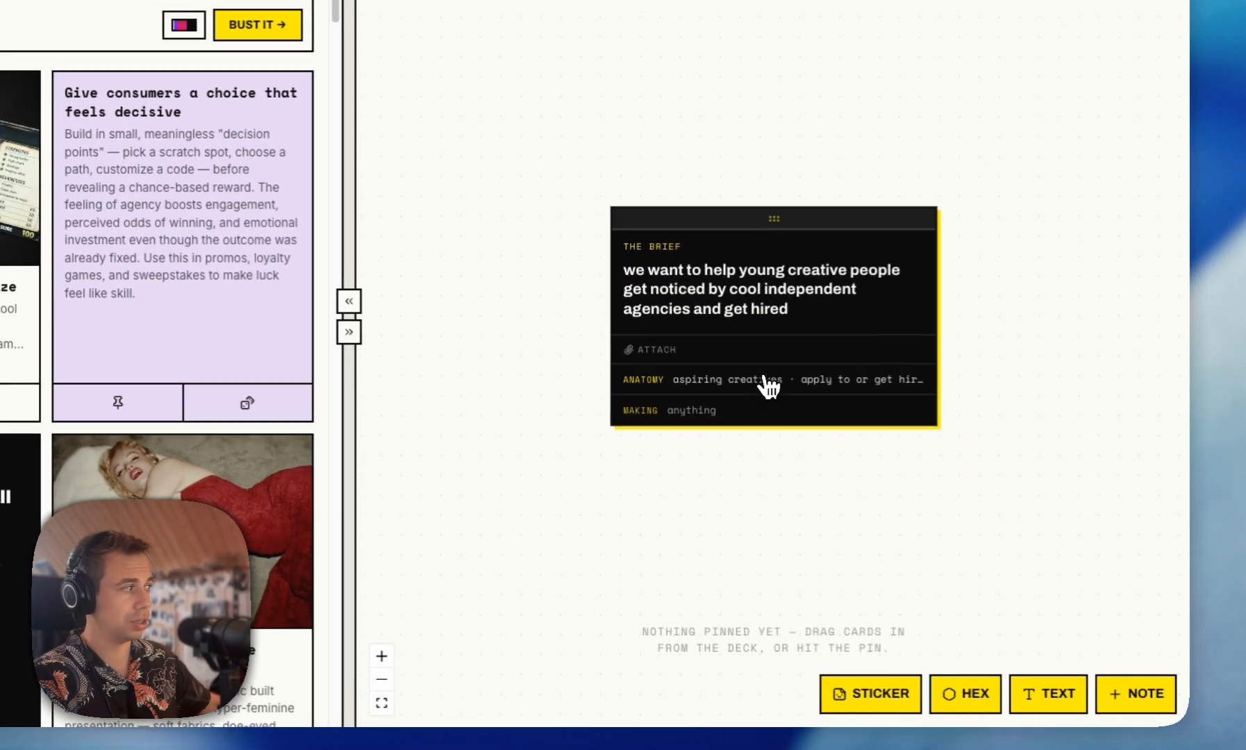
# Step: Review the brief's Anatomy Category, Product and Audience descriptions, then close it unchanged
pyautogui.click(899, 460)
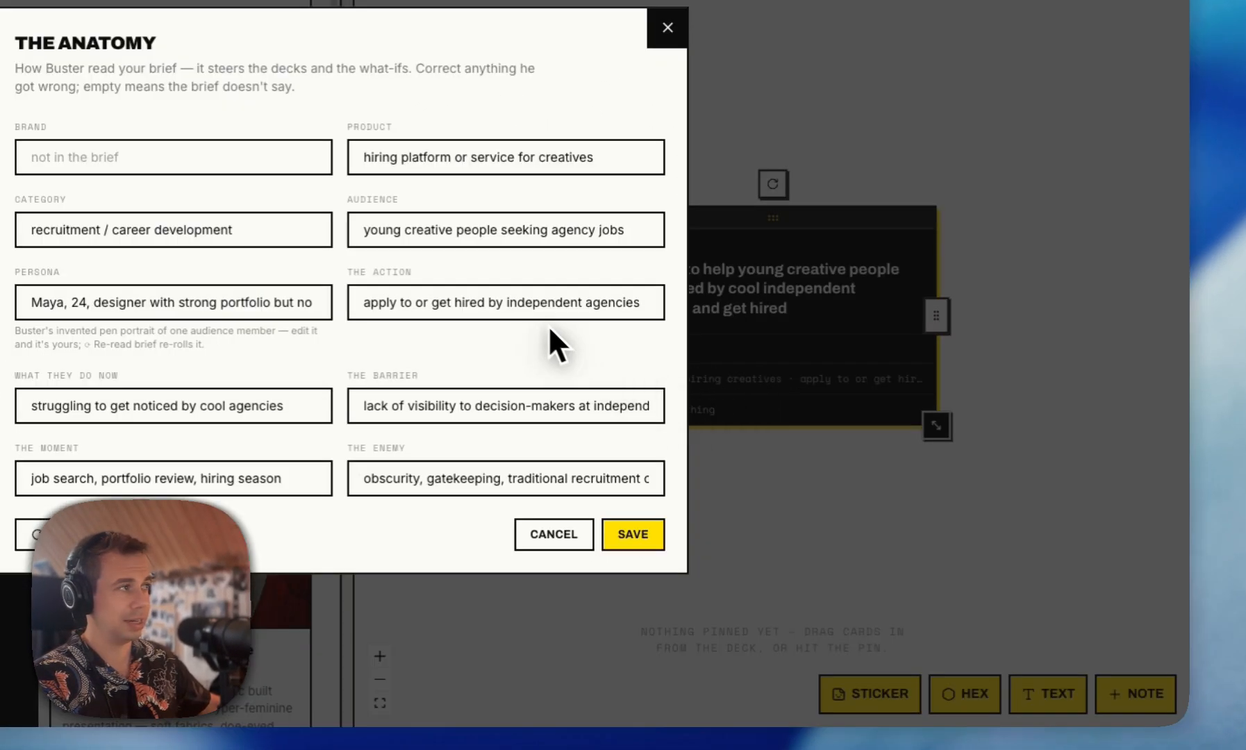
pyautogui.moveTo(278, 237); pyautogui.dragTo(177, 244)
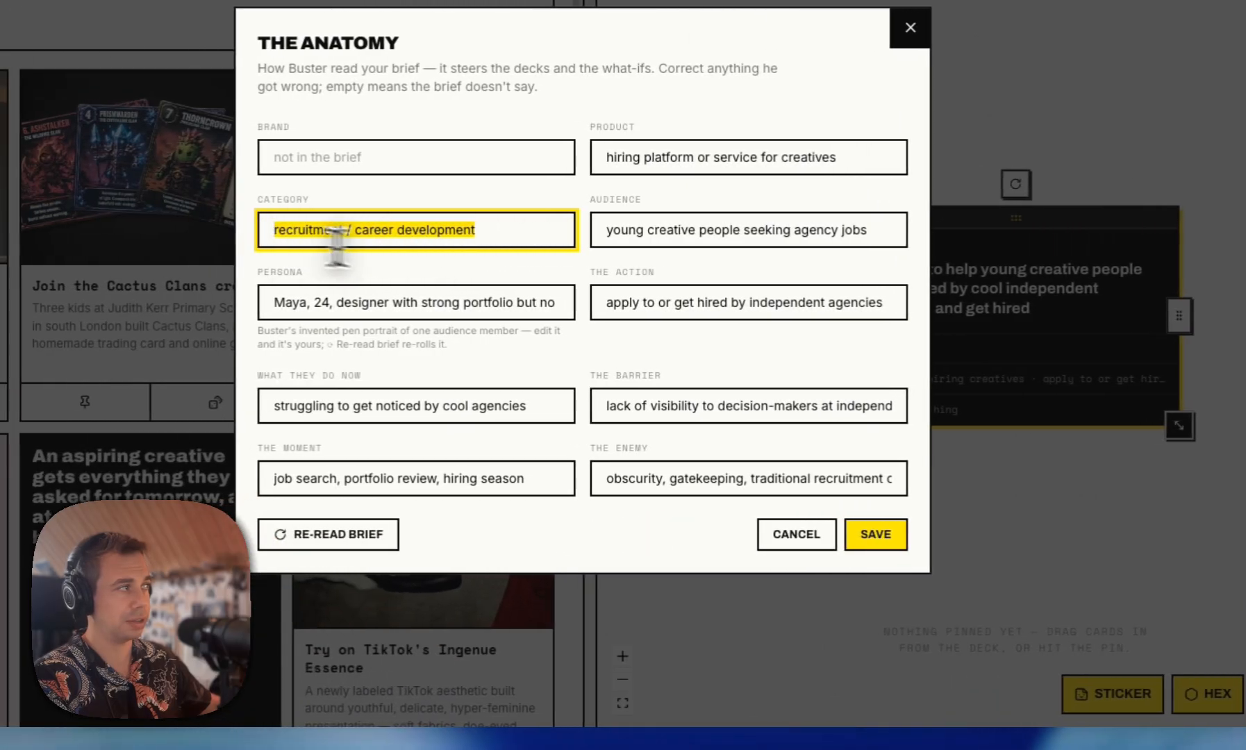
pyautogui.moveTo(715, 172); pyautogui.dragTo(498, 204)
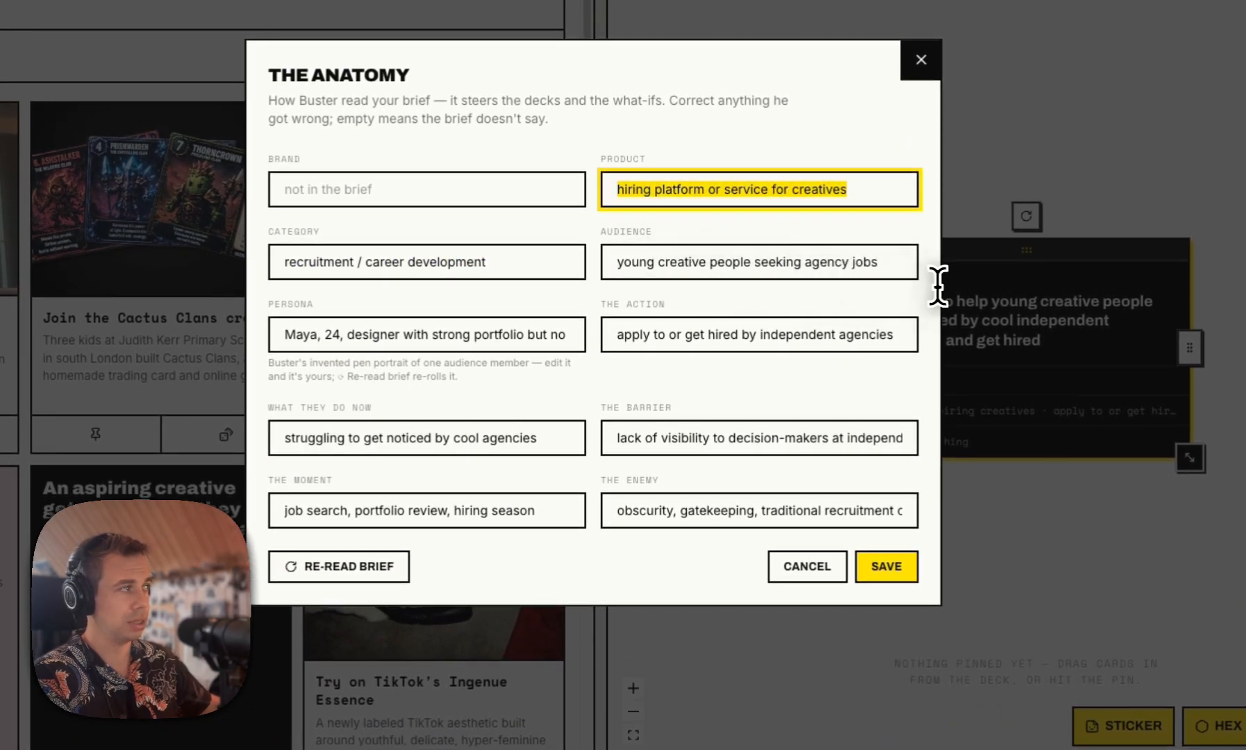
pyautogui.moveTo(903, 264); pyautogui.dragTo(615, 264)
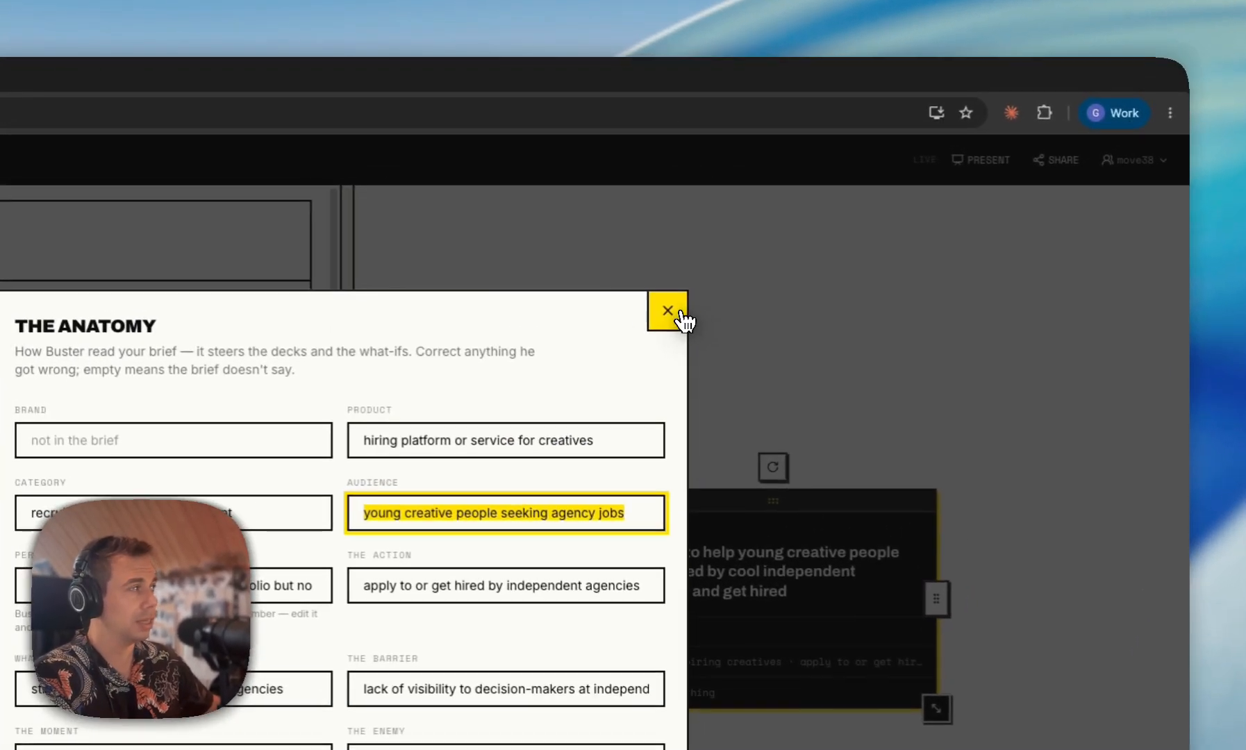
pyautogui.click(683, 320)
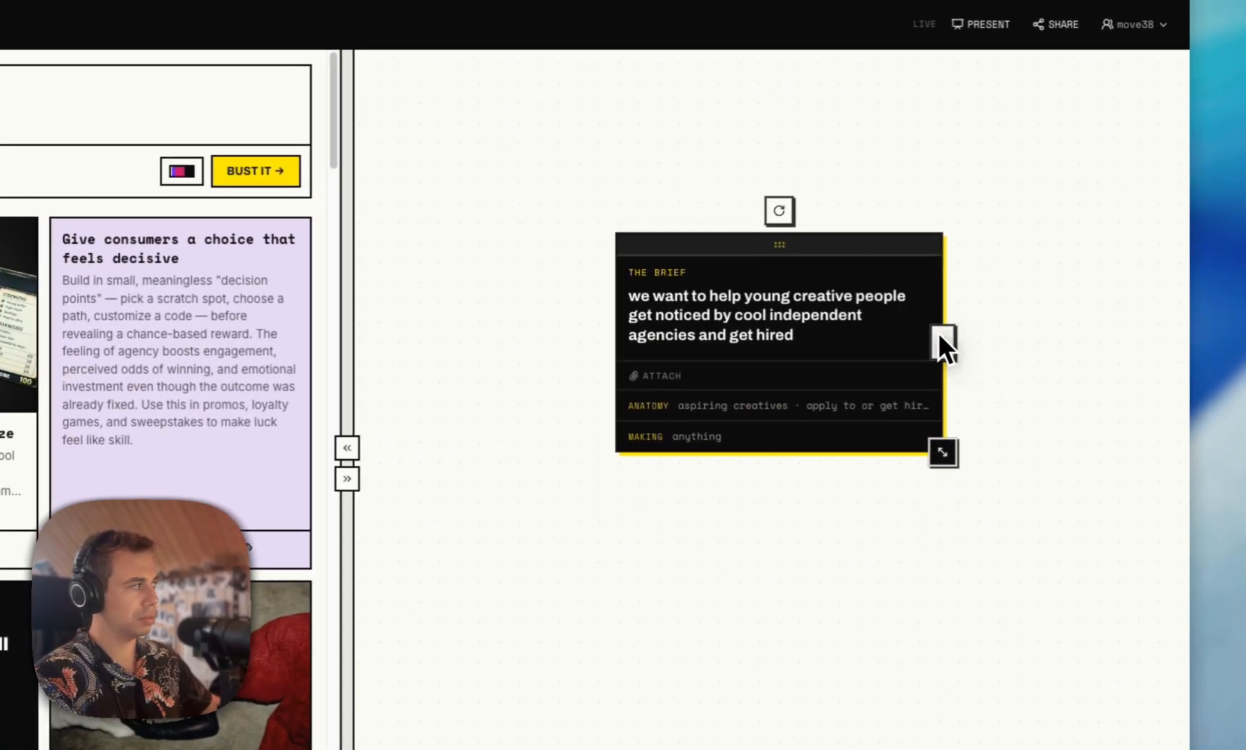
# Step: Stretch the brief card's right edge outward so its text rewraps onto longer lines
pyautogui.moveTo(938, 336); pyautogui.dragTo(1053, 333)
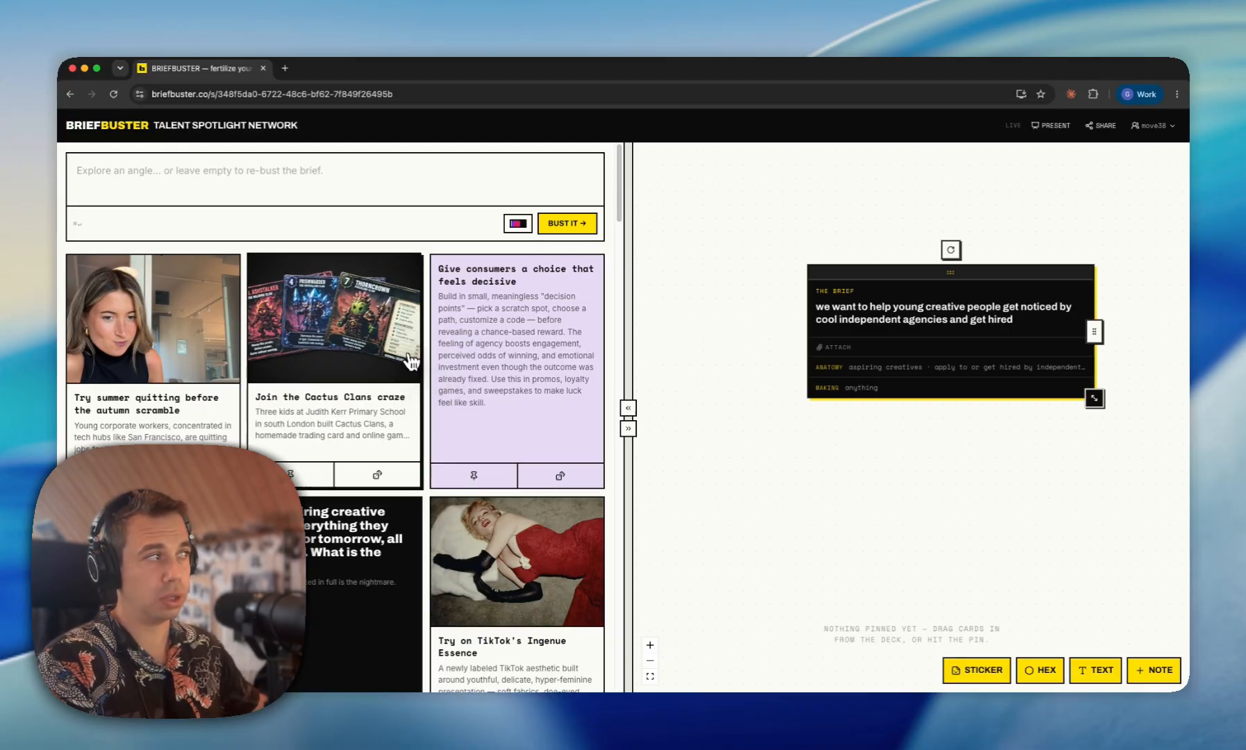
pyautogui.scroll(-2, 407, 354)
pyautogui.scroll(2, 402, 347)
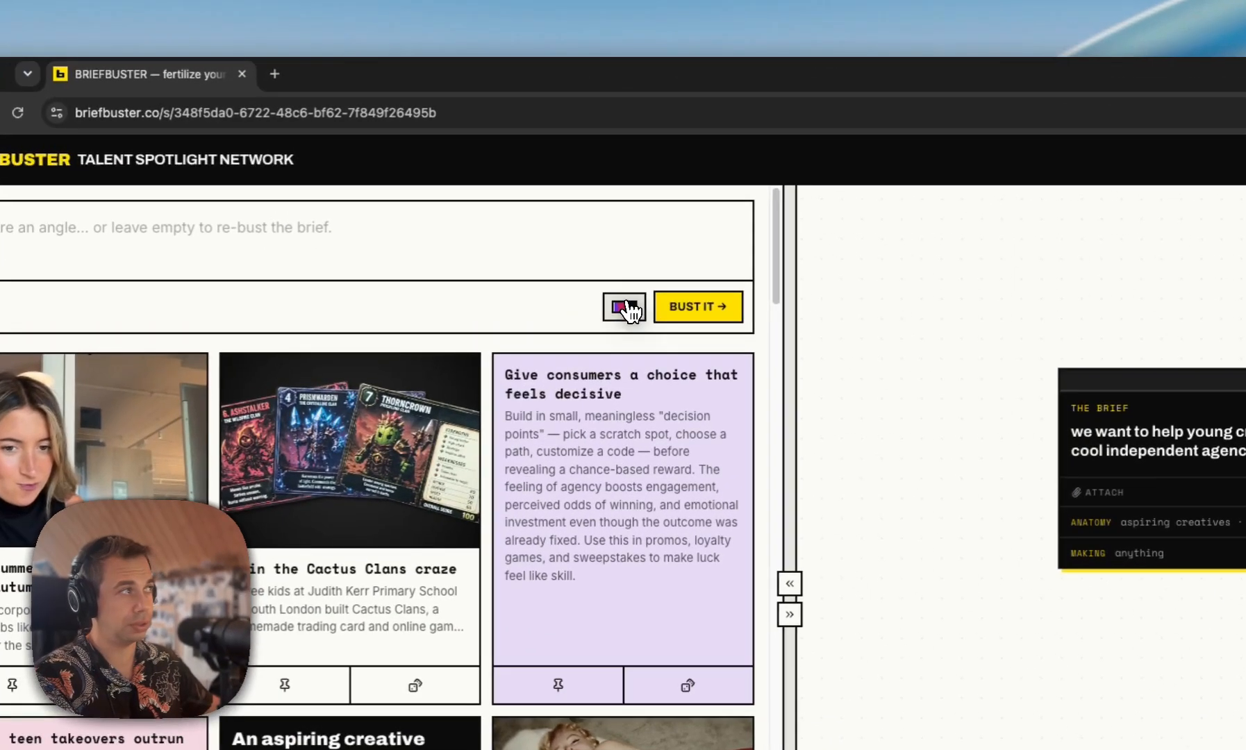
# Step: In Rebalance, raise Judo Sauce, Precious Metals to about 13, and Fact Flowers from 1 to 6
pyautogui.click(517, 223)
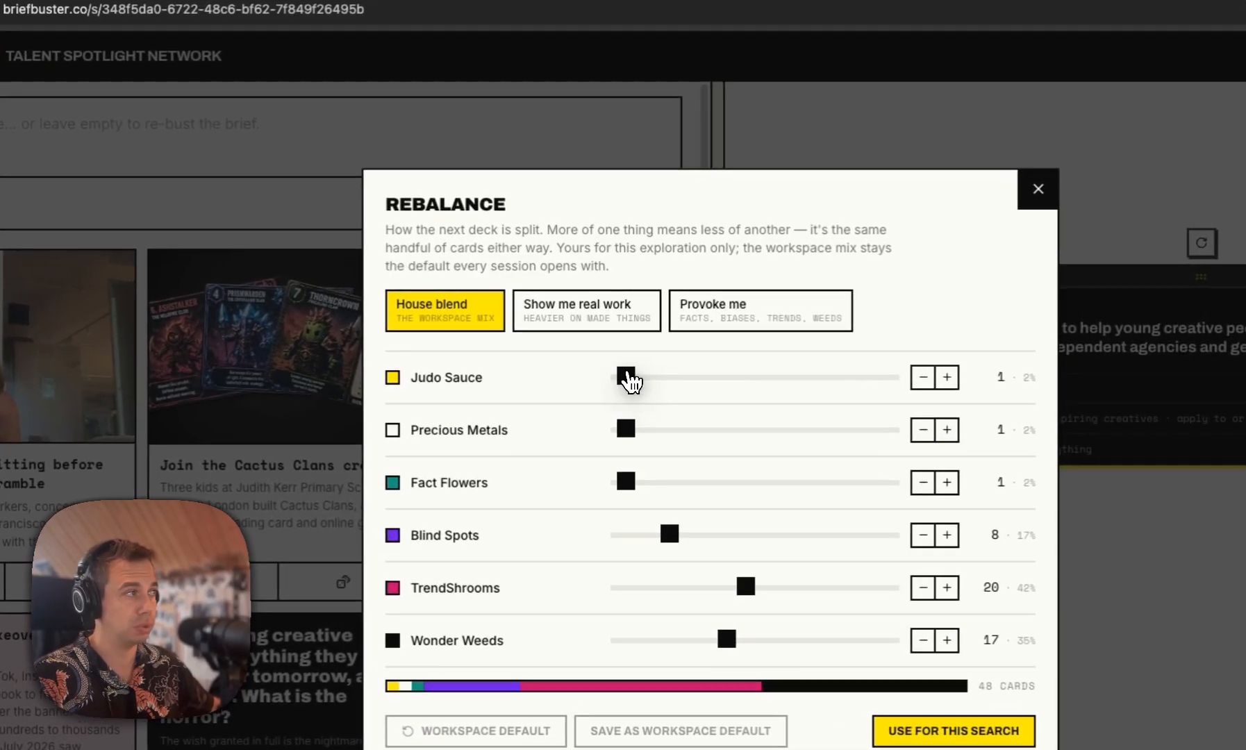
pyautogui.moveTo(571, 342); pyautogui.dragTo(604, 340)
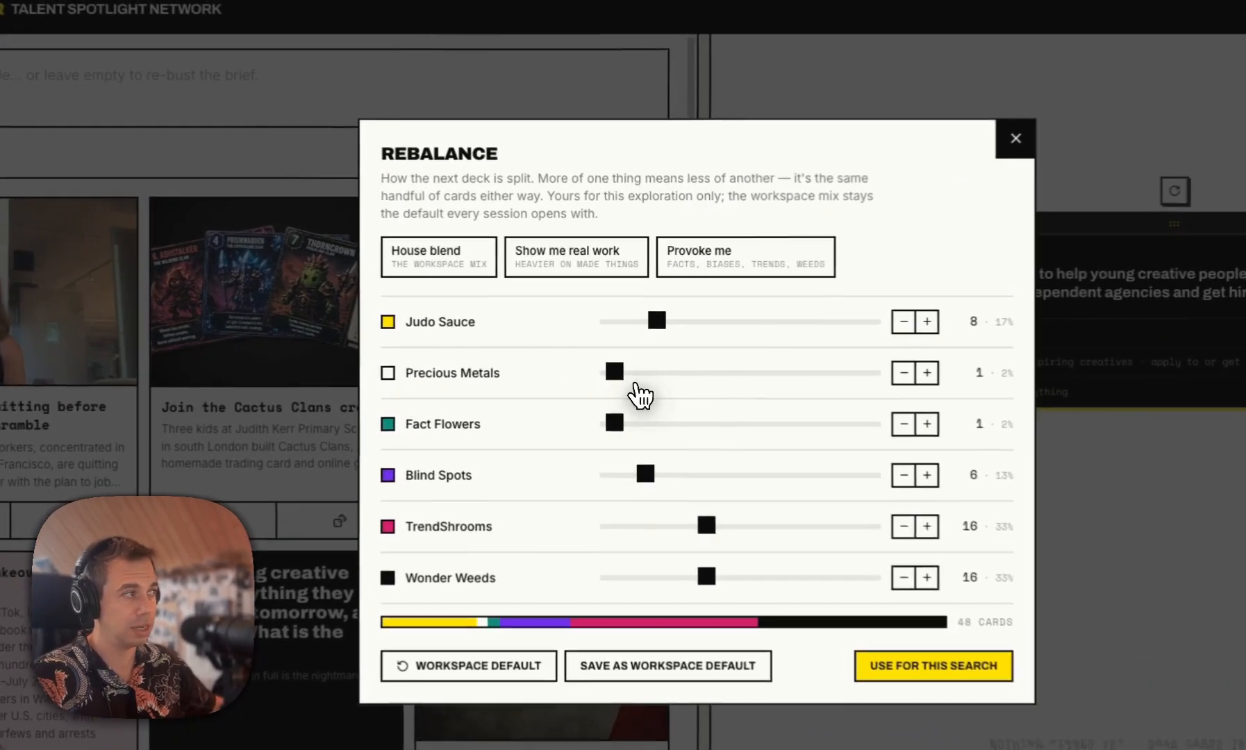
pyautogui.moveTo(569, 375); pyautogui.dragTo(627, 376)
pyautogui.moveTo(578, 340); pyautogui.dragTo(666, 326)
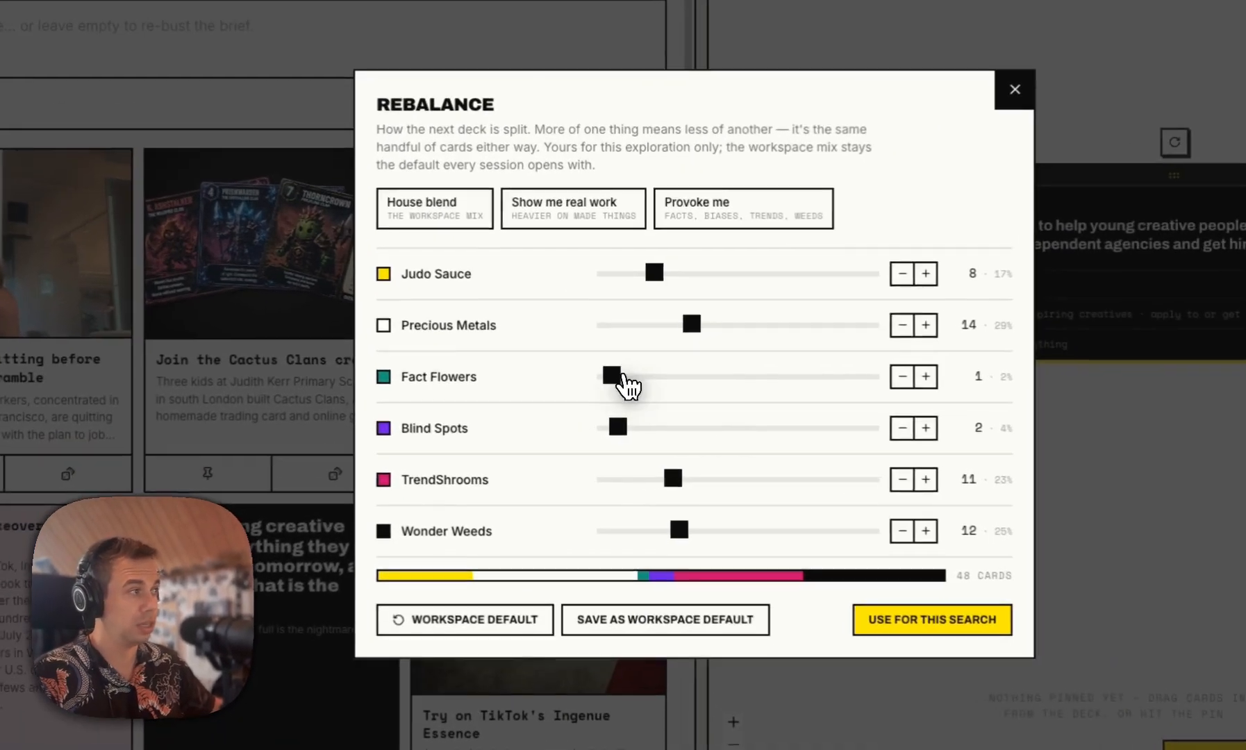
pyautogui.moveTo(568, 409); pyautogui.dragTo(588, 425)
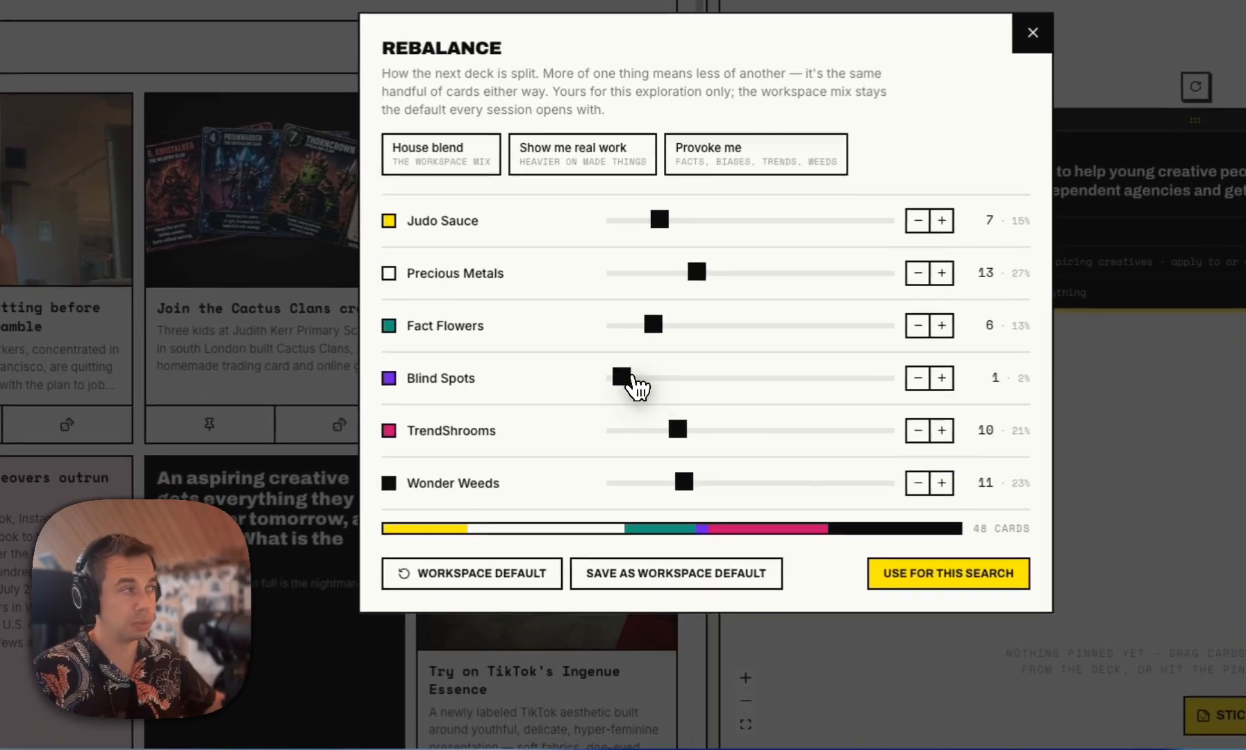
# Step: Raise Blind Spots to 3, drop TrendShrooms and Wonder Weeds by one, and deal a new deck
pyautogui.moveTo(573, 445); pyautogui.dragTo(578, 445)
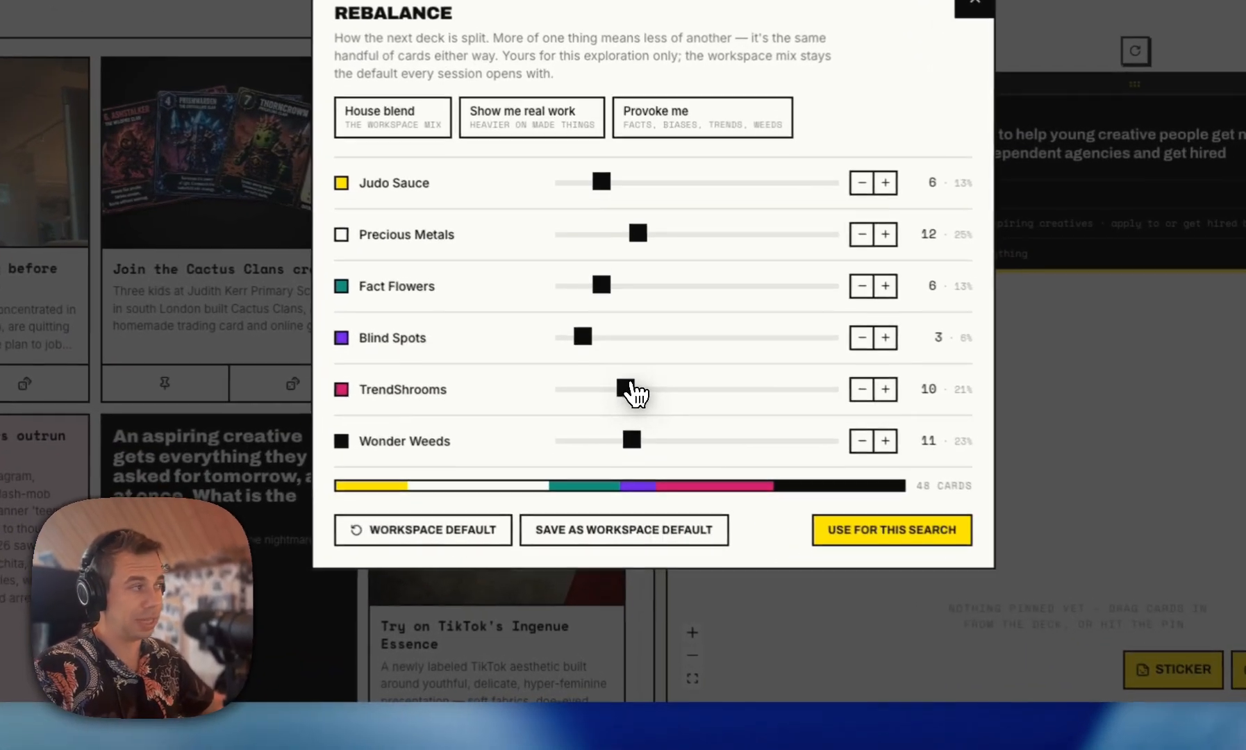
pyautogui.moveTo(608, 478); pyautogui.dragTo(607, 477)
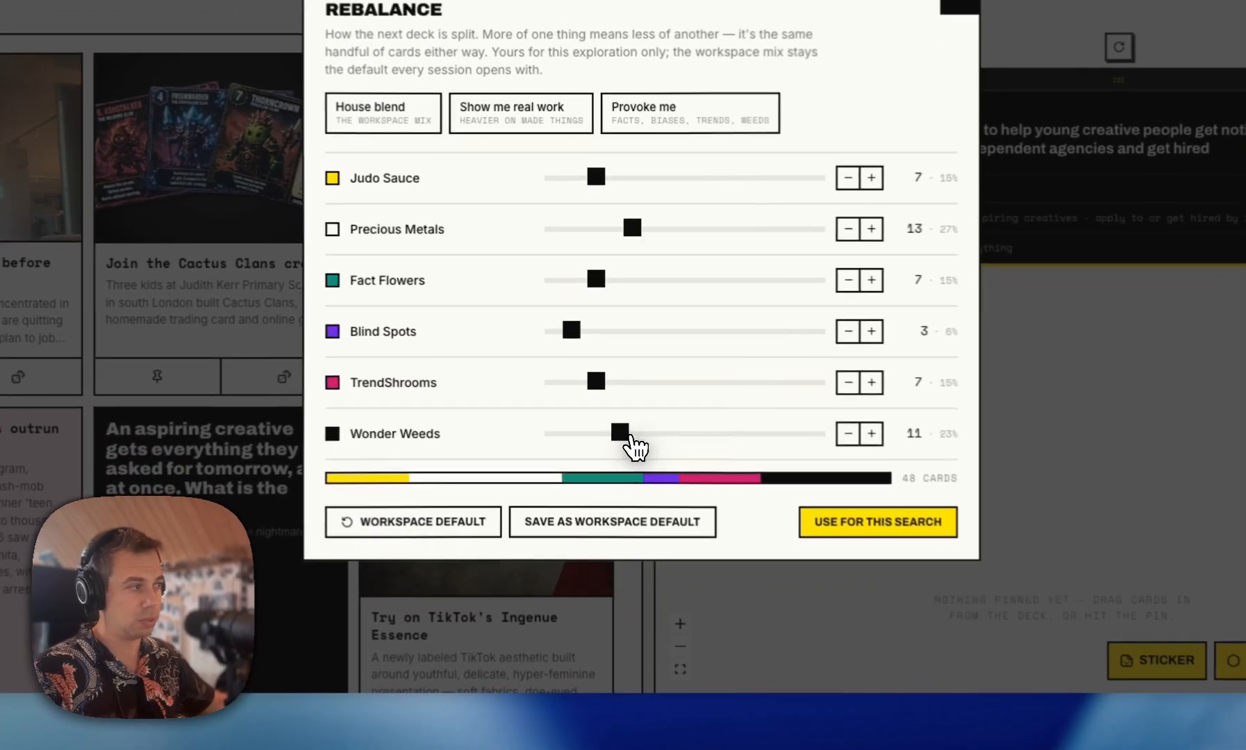
pyautogui.moveTo(617, 517); pyautogui.dragTo(613, 514)
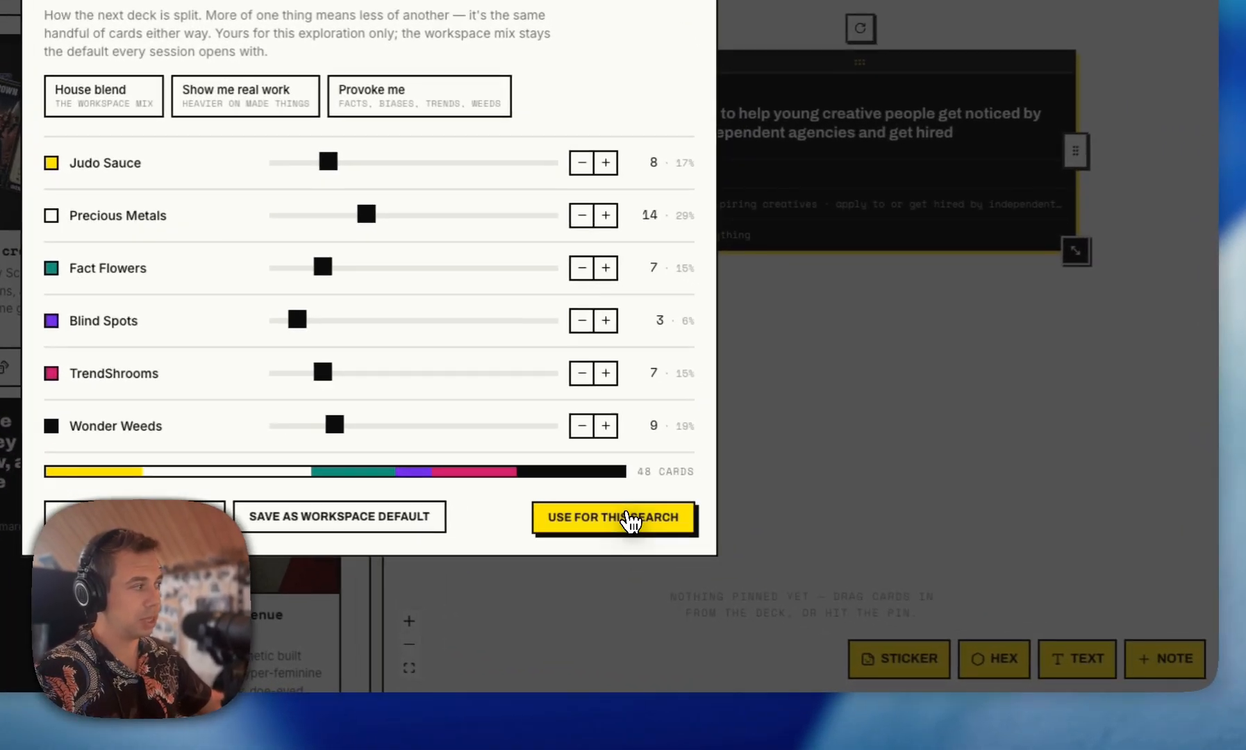
pyautogui.click(797, 576)
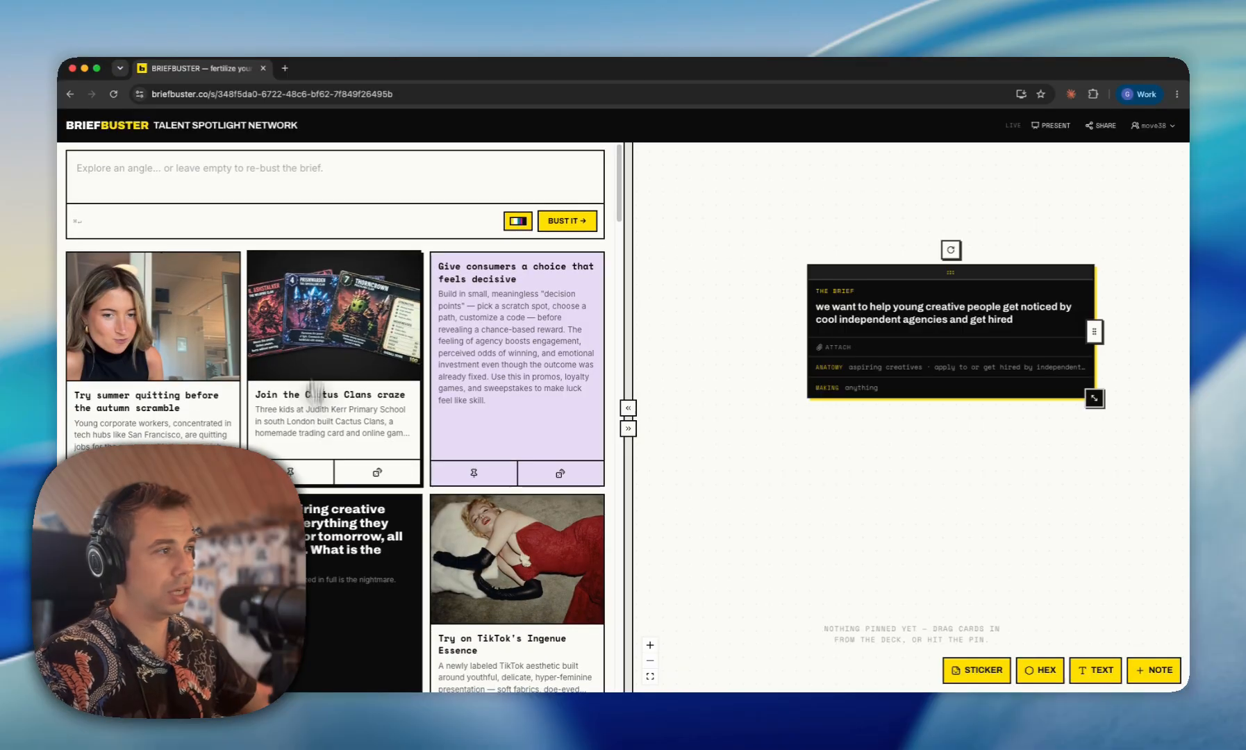
# Step: Pin the summer quitting card onto the canvas
pyautogui.scroll(-1, 268, 384)
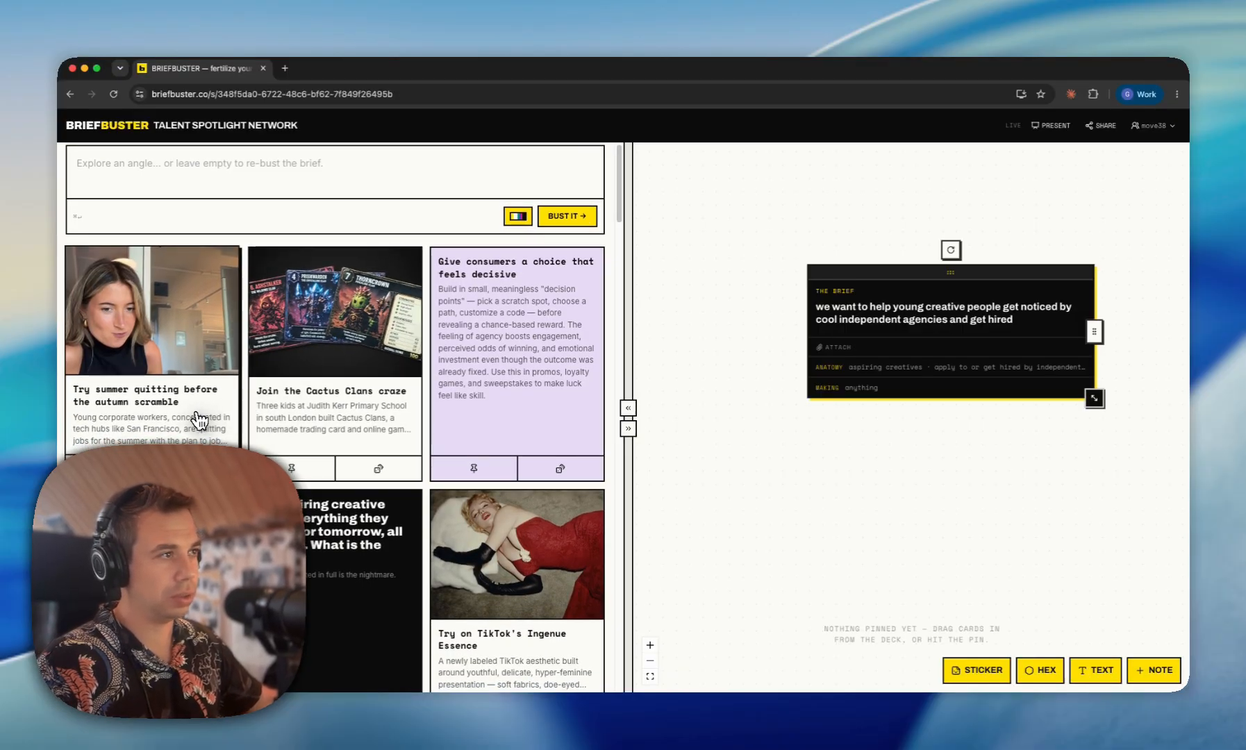
pyautogui.scroll(1, 202, 423)
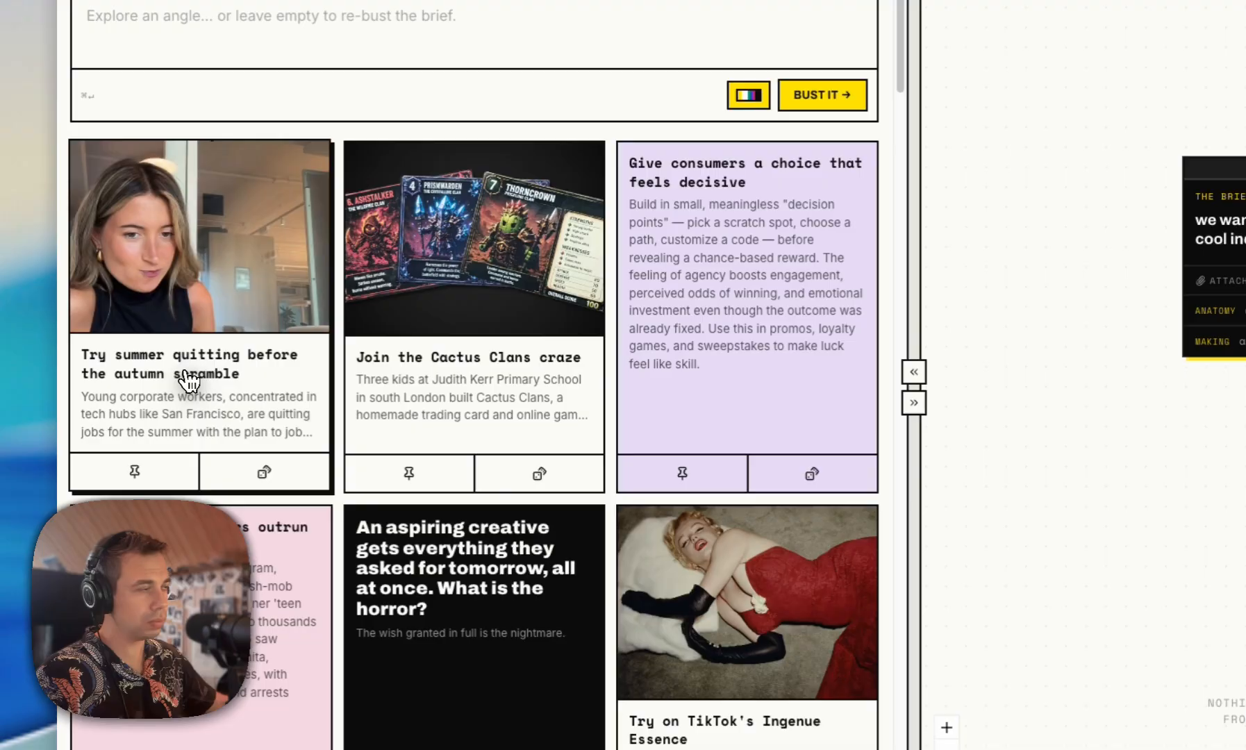
pyautogui.moveTo(142, 410); pyautogui.dragTo(709, 525)
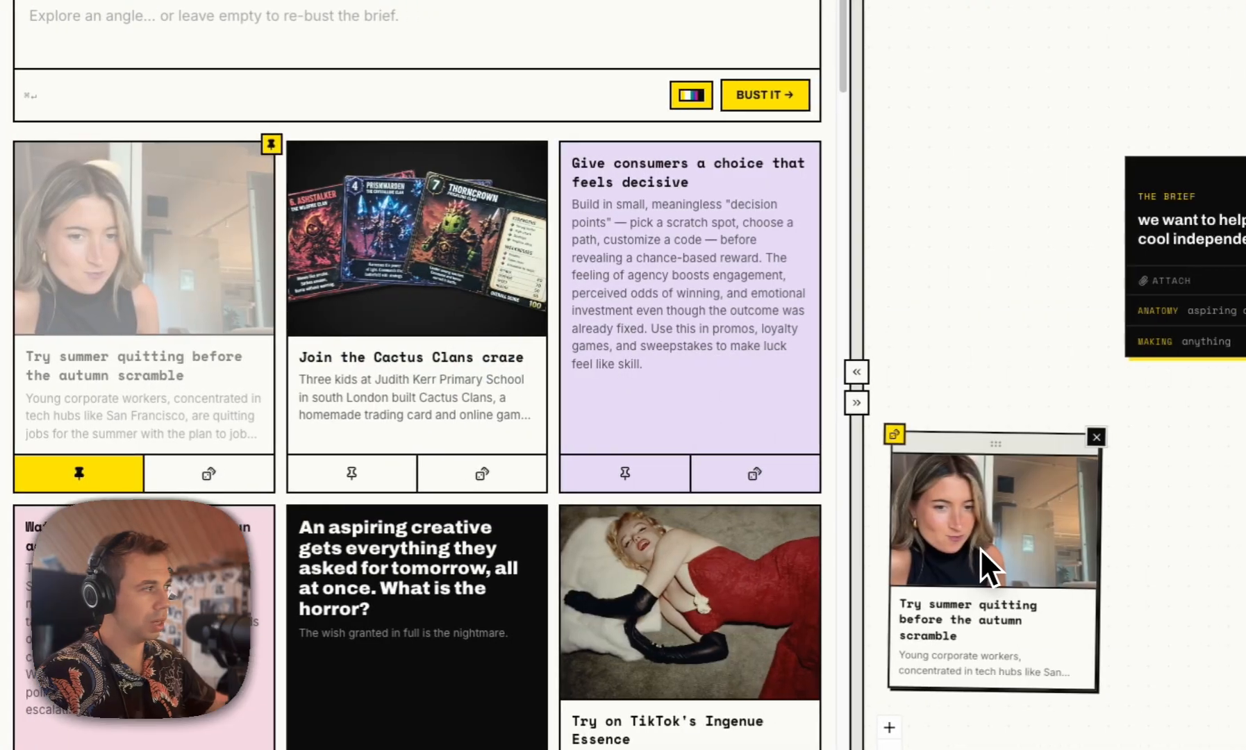
# Step: Make the note about the aspiring creative's horror yellow
pyautogui.moveTo(928, 333); pyautogui.dragTo(973, 277)
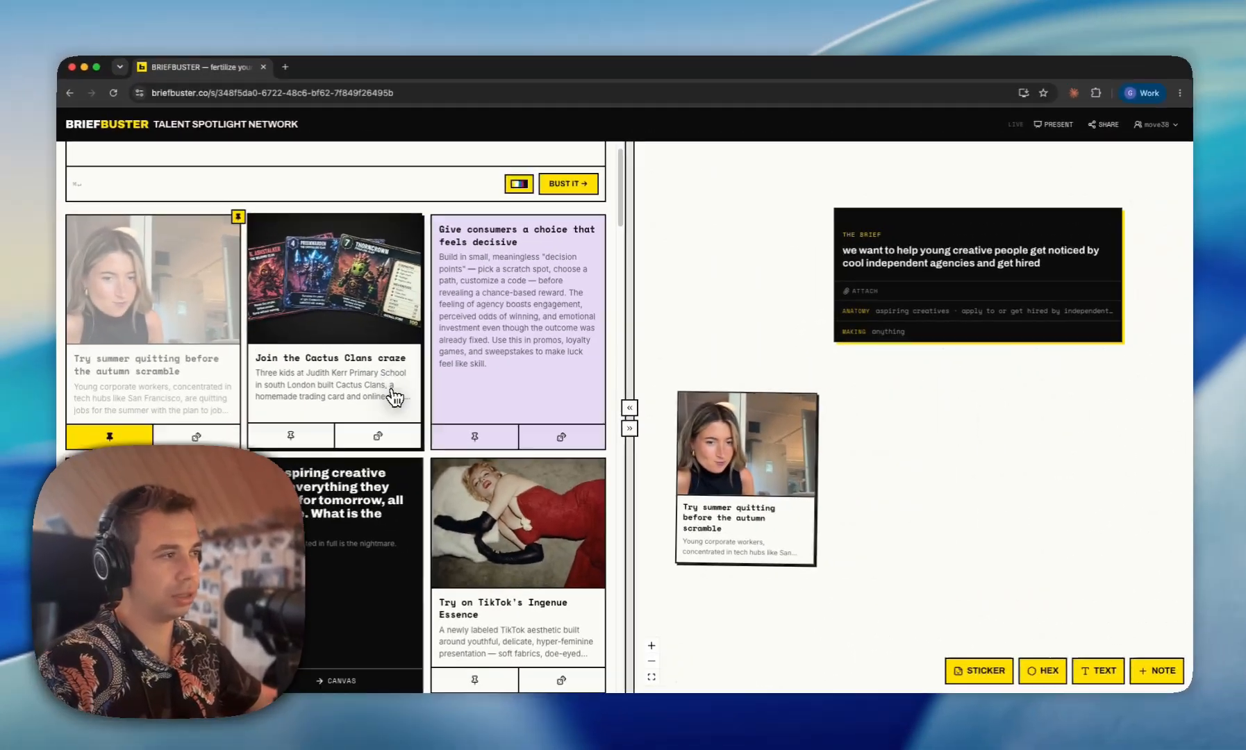
pyautogui.scroll(-2, 489, 356)
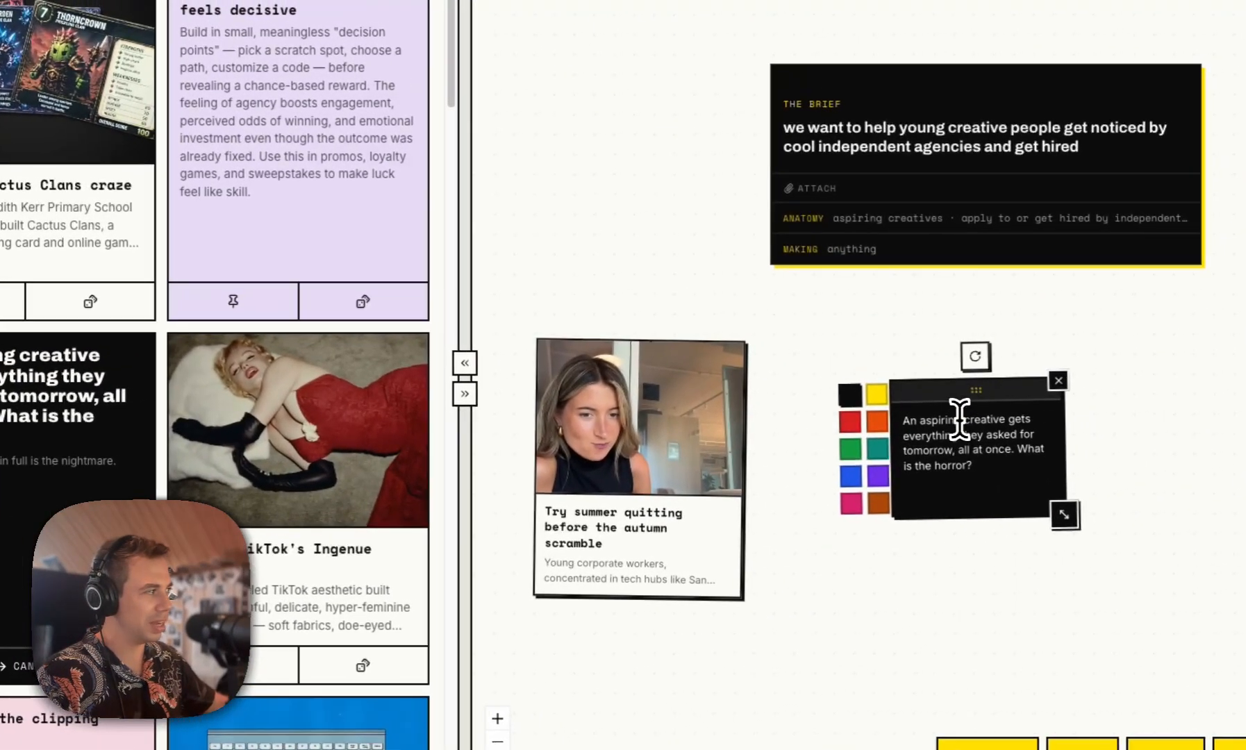
pyautogui.click(894, 387)
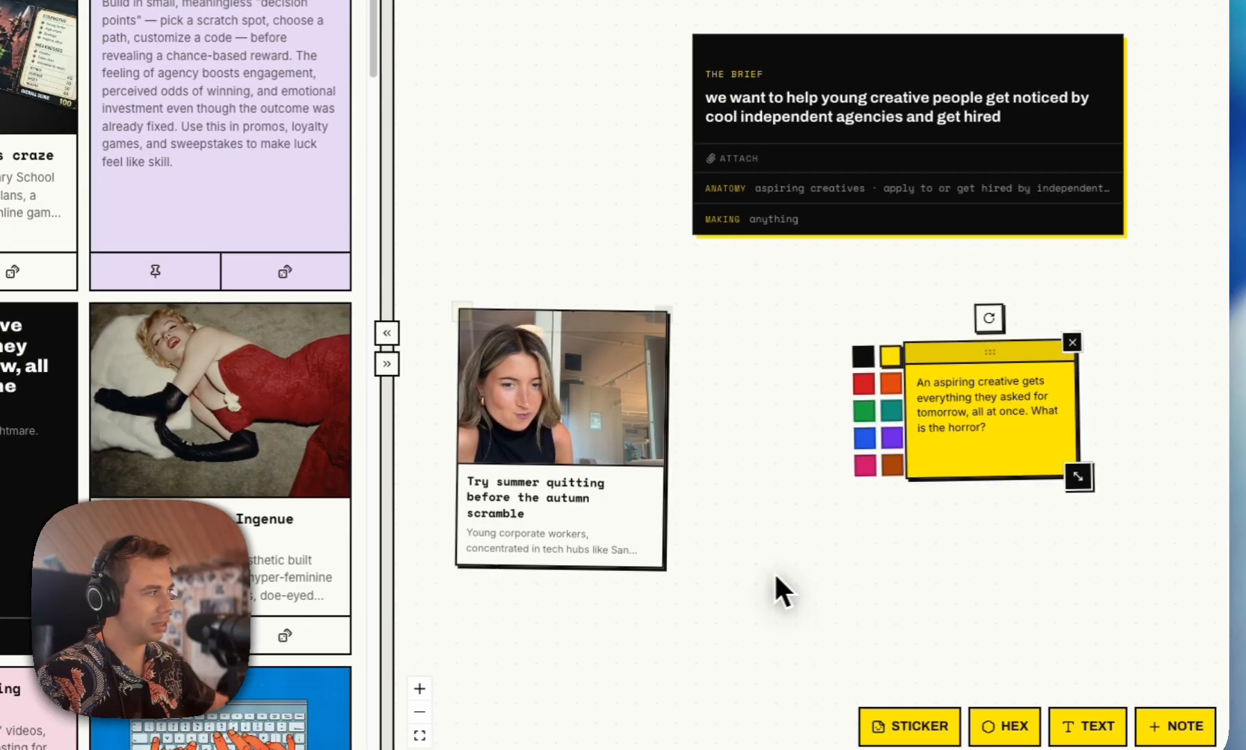
pyautogui.scroll(-7, 253, 401)
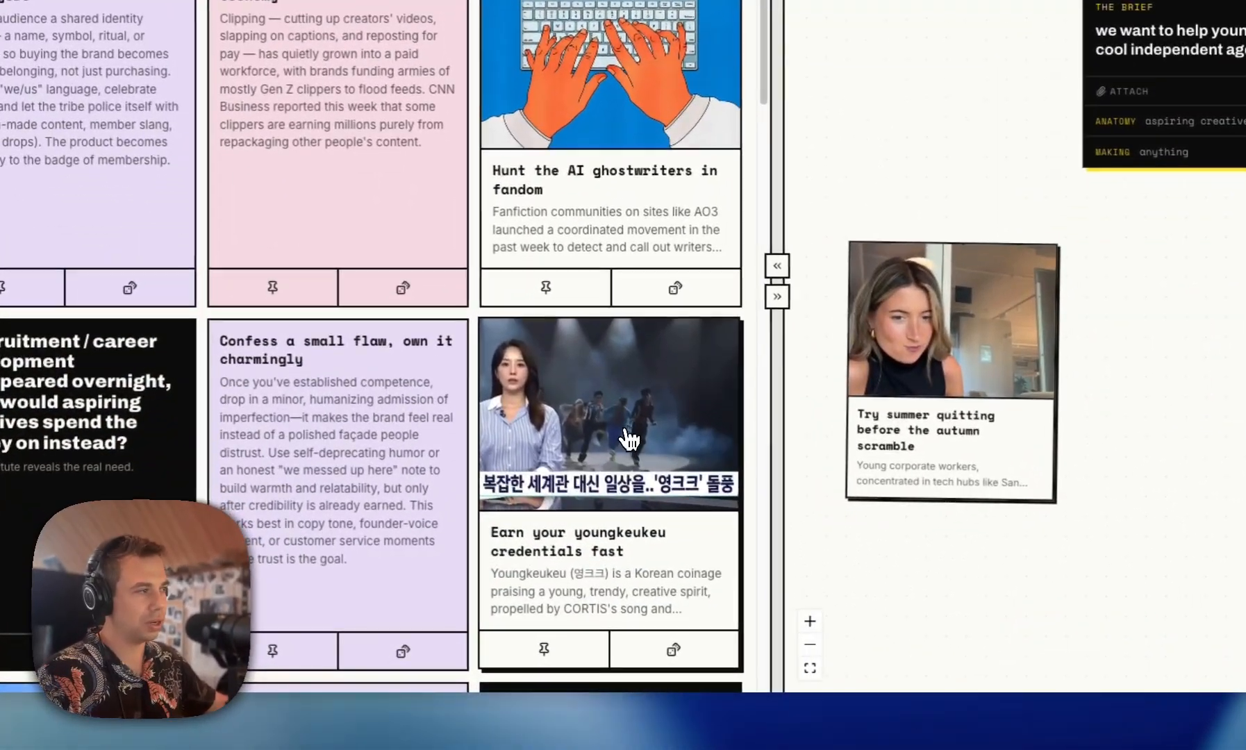
# Step: Read the details of the 'Earn your youngkeukeu credentials fast' card, then close it
pyautogui.click(573, 486)
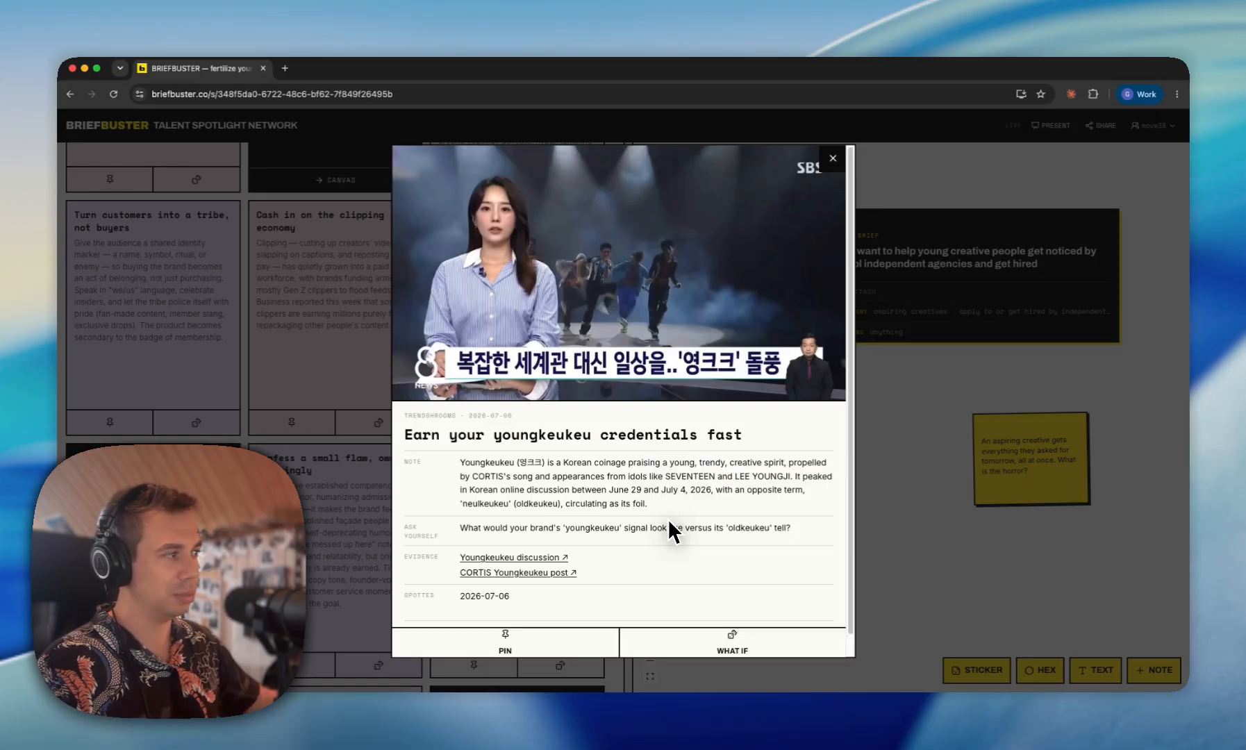
pyautogui.scroll(-1, 608, 524)
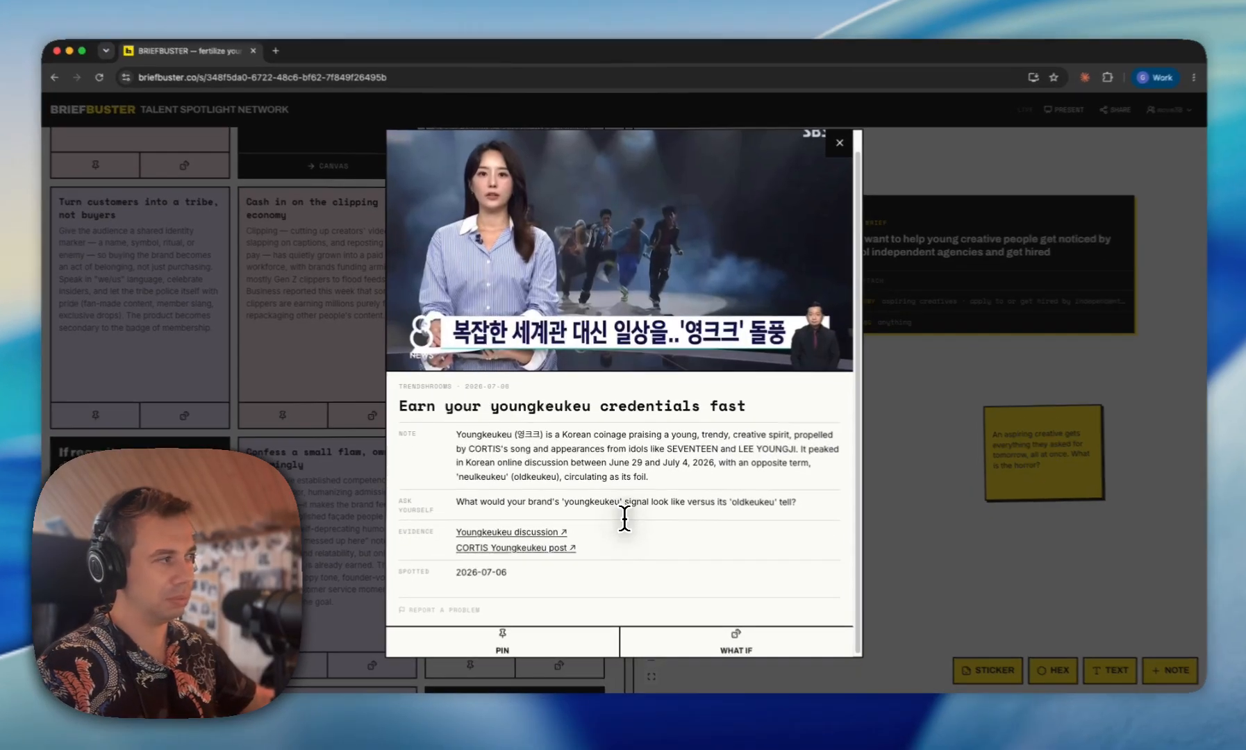
pyautogui.moveTo(580, 508); pyautogui.dragTo(620, 506)
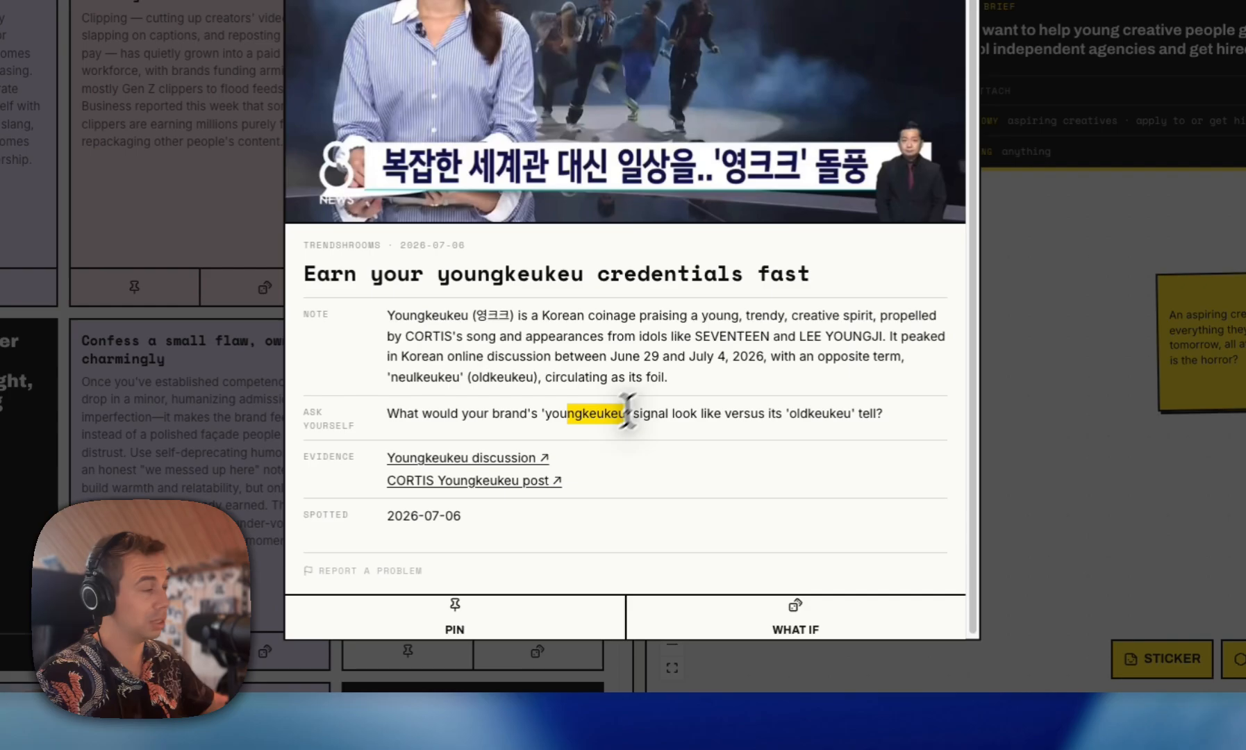
pyautogui.click(660, 417)
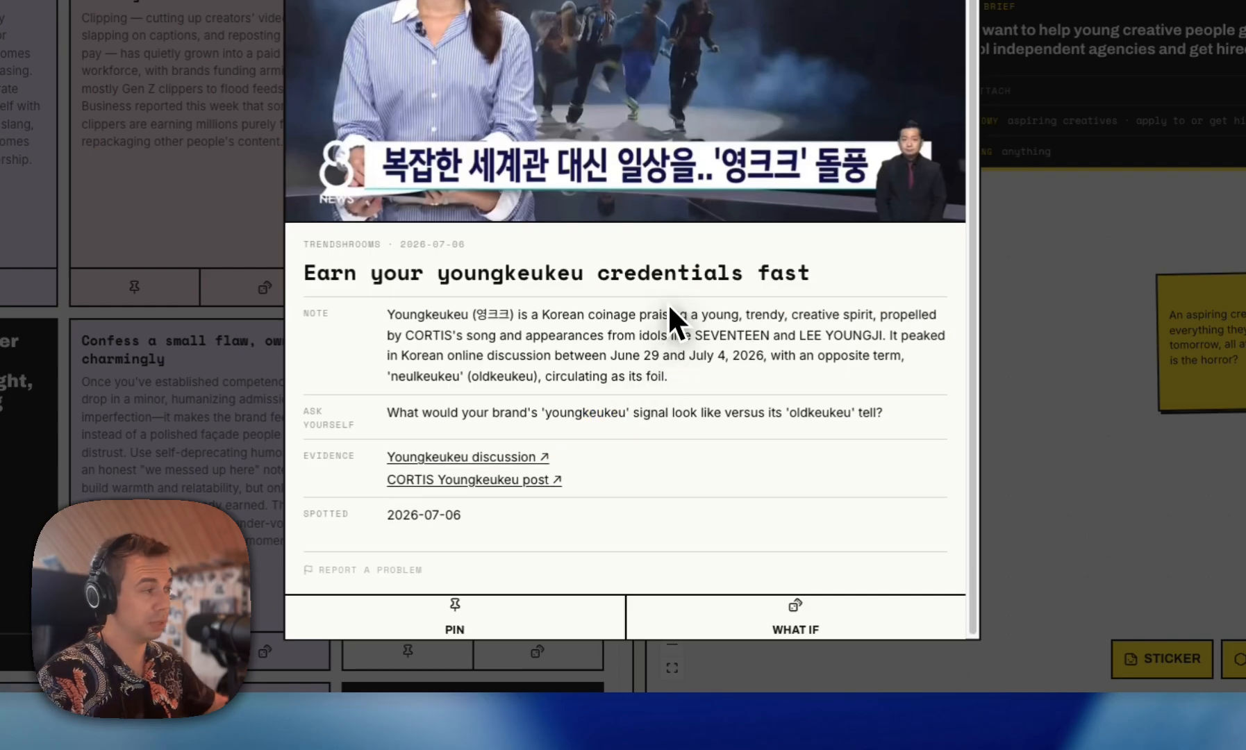
pyautogui.scroll(1, 831, 125)
pyautogui.click(944, 182)
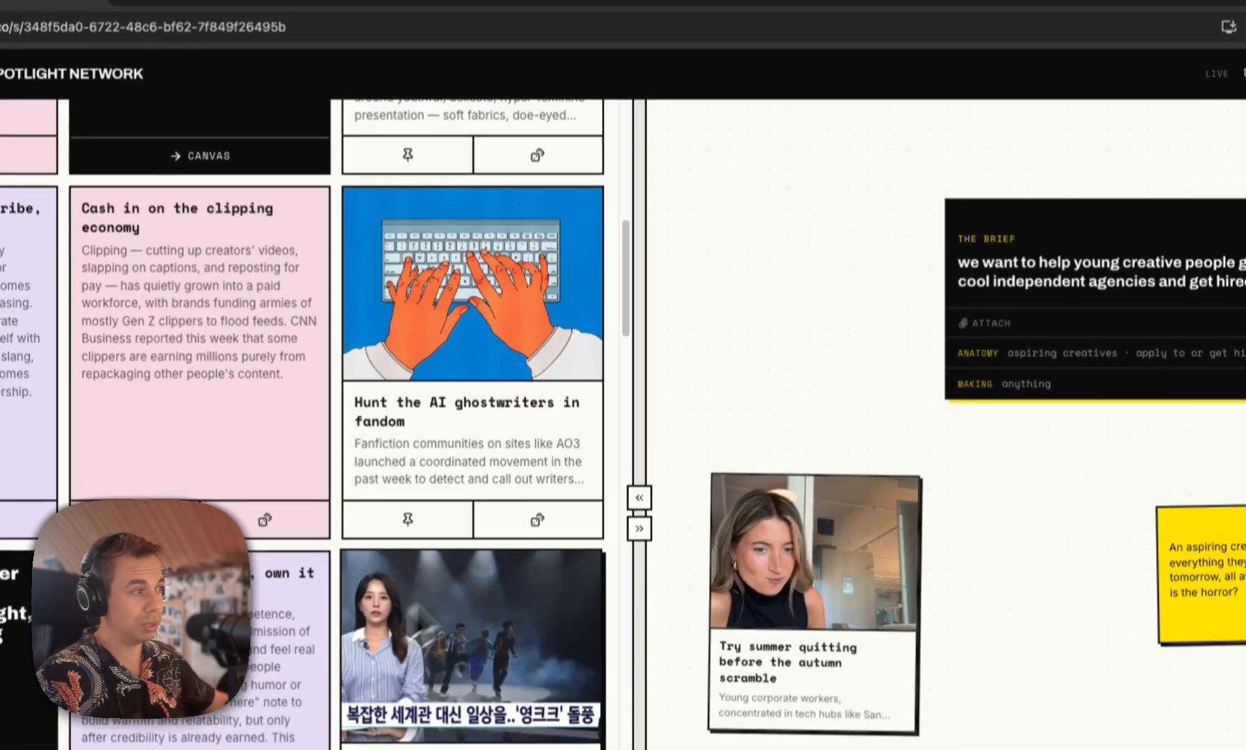
# Step: Pin the youngkeukeu card and place it right of the yellow note
pyautogui.scroll(-3, 479, 590)
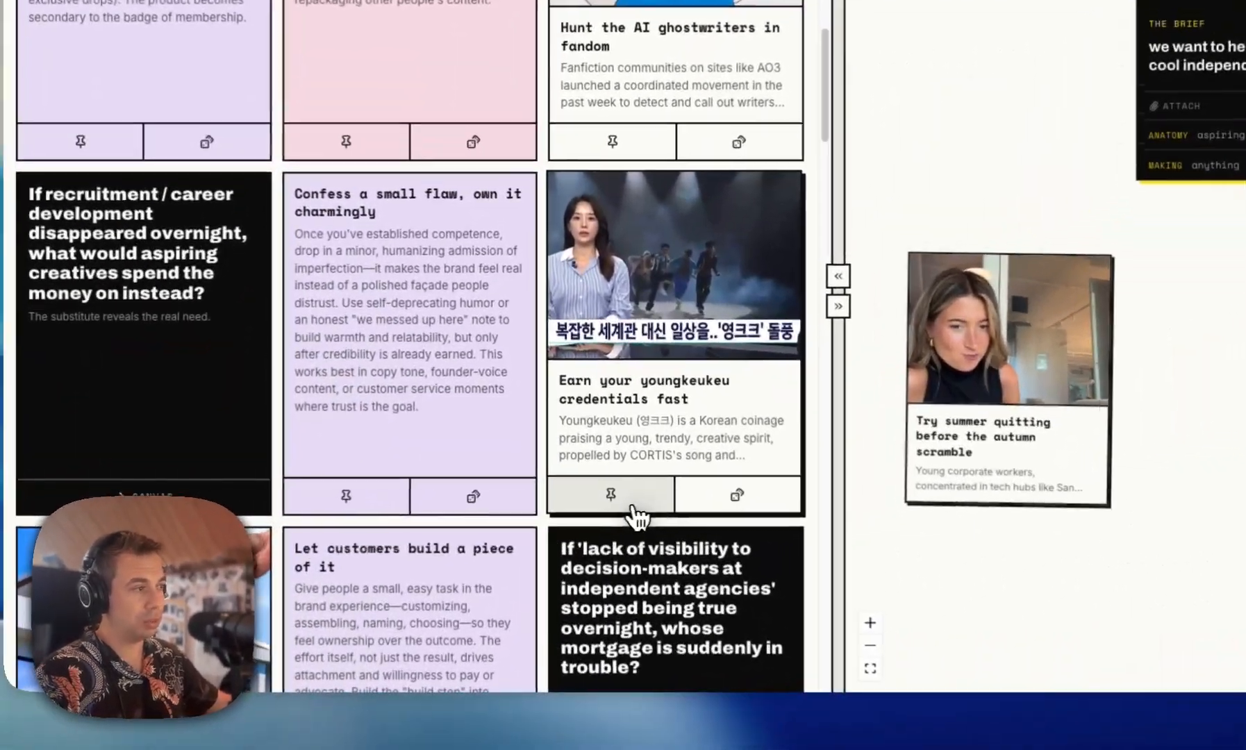
pyautogui.click(472, 557)
pyautogui.scroll(-5, 1183, 377)
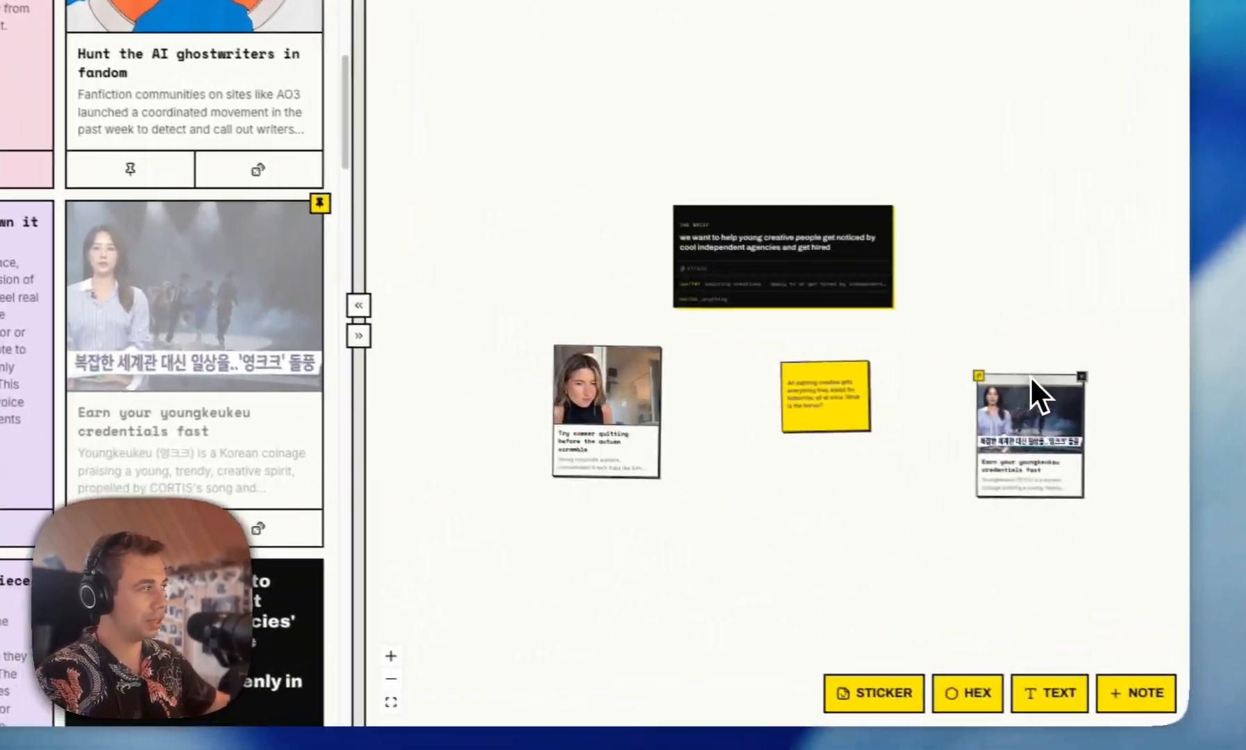
pyautogui.moveTo(1047, 387); pyautogui.dragTo(989, 380)
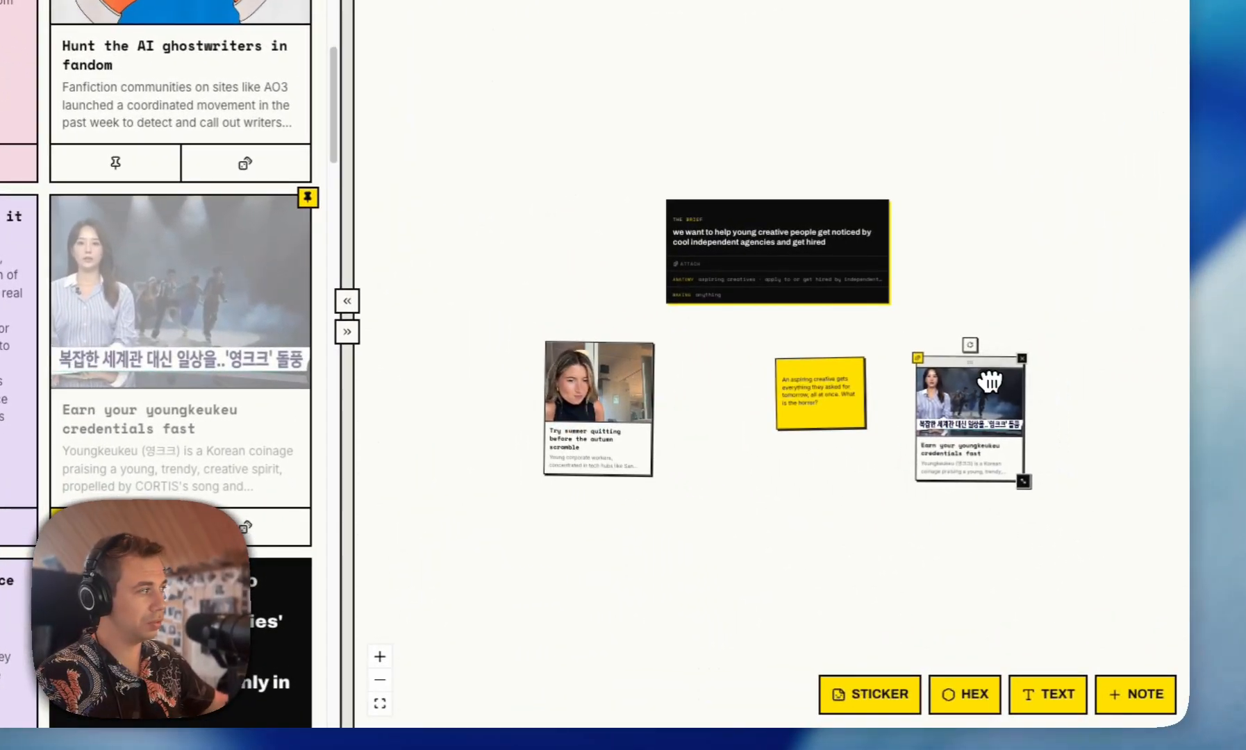
pyautogui.click(1022, 359)
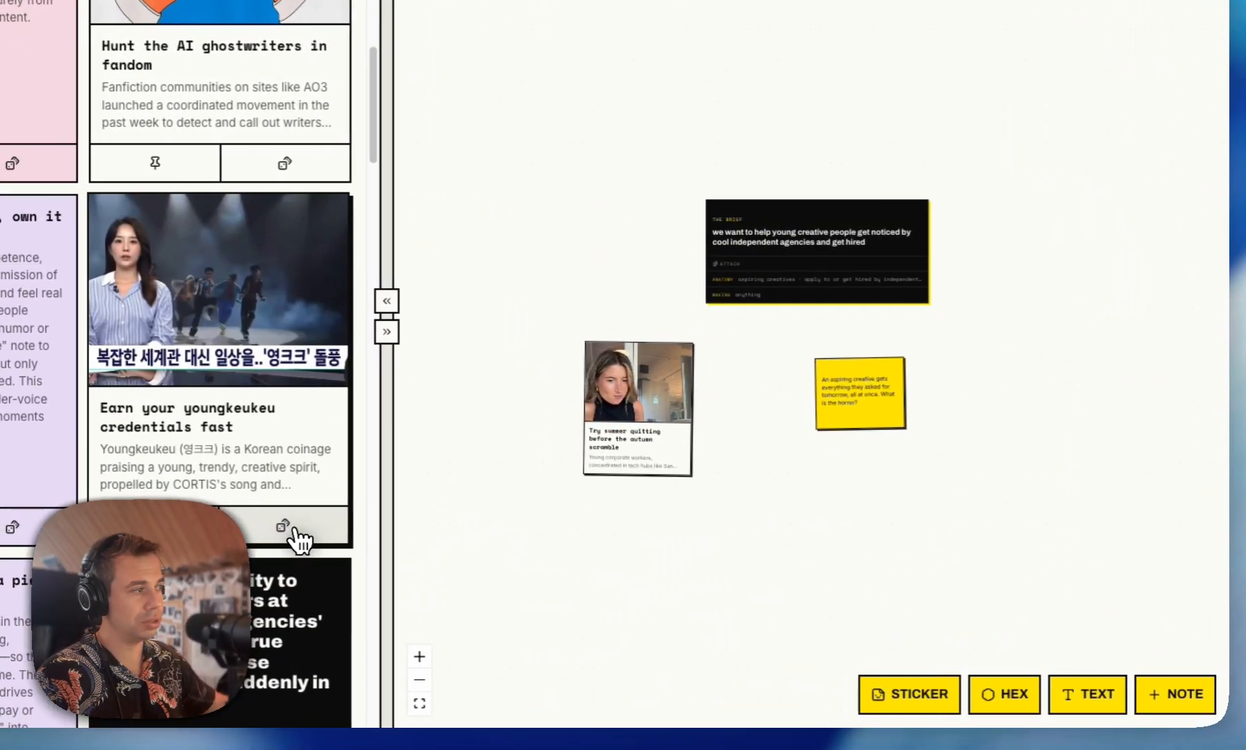
pyautogui.click(299, 534)
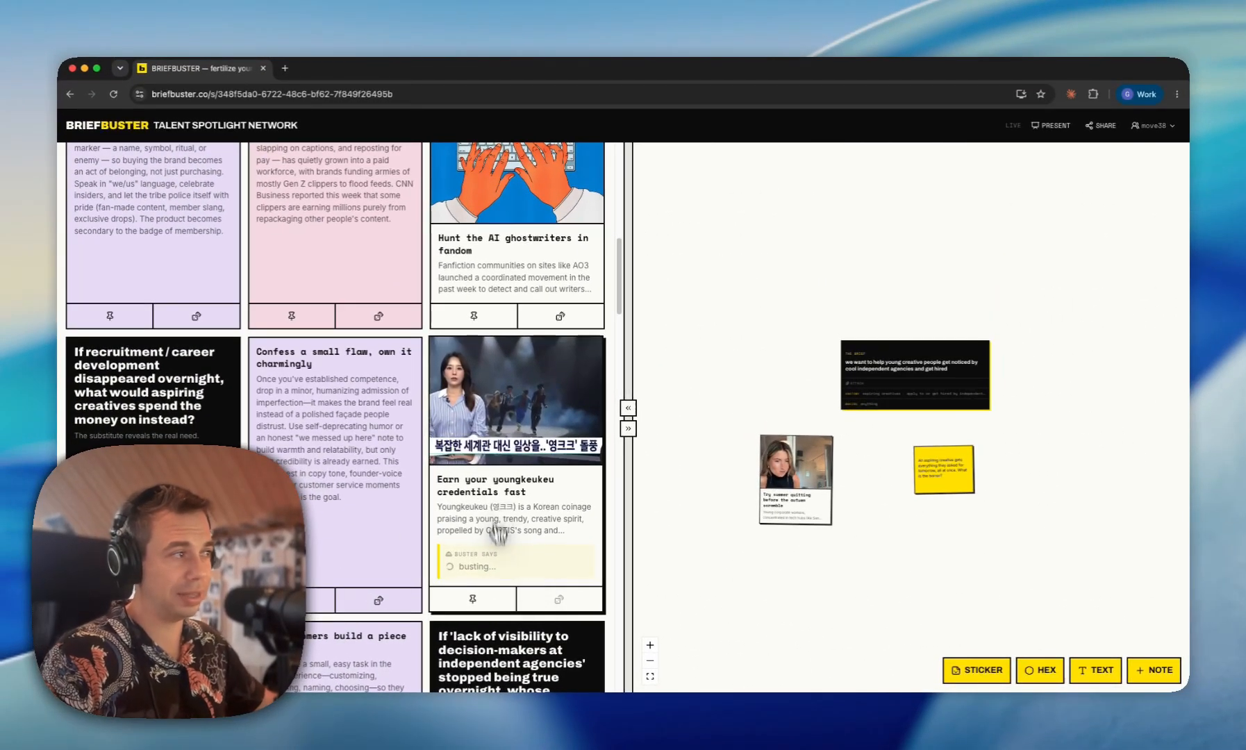
pyautogui.scroll(-2, 506, 472)
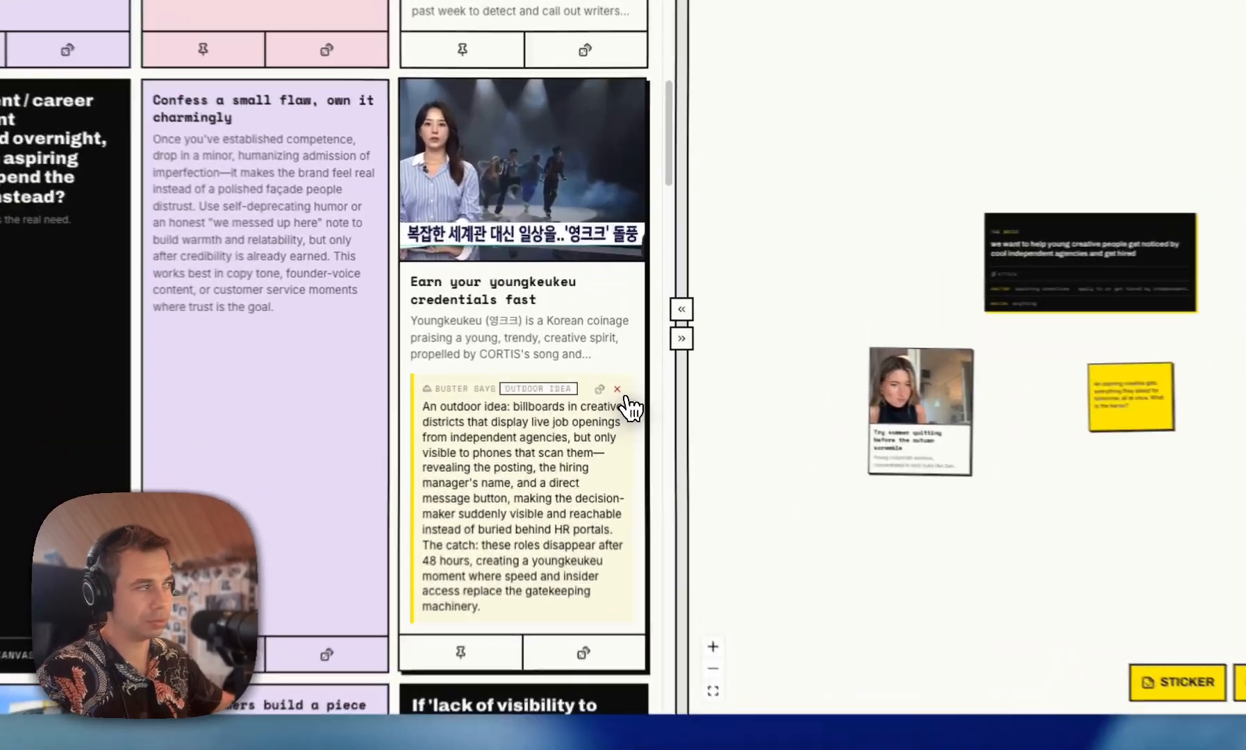
pyautogui.scroll(-6, 385, 451)
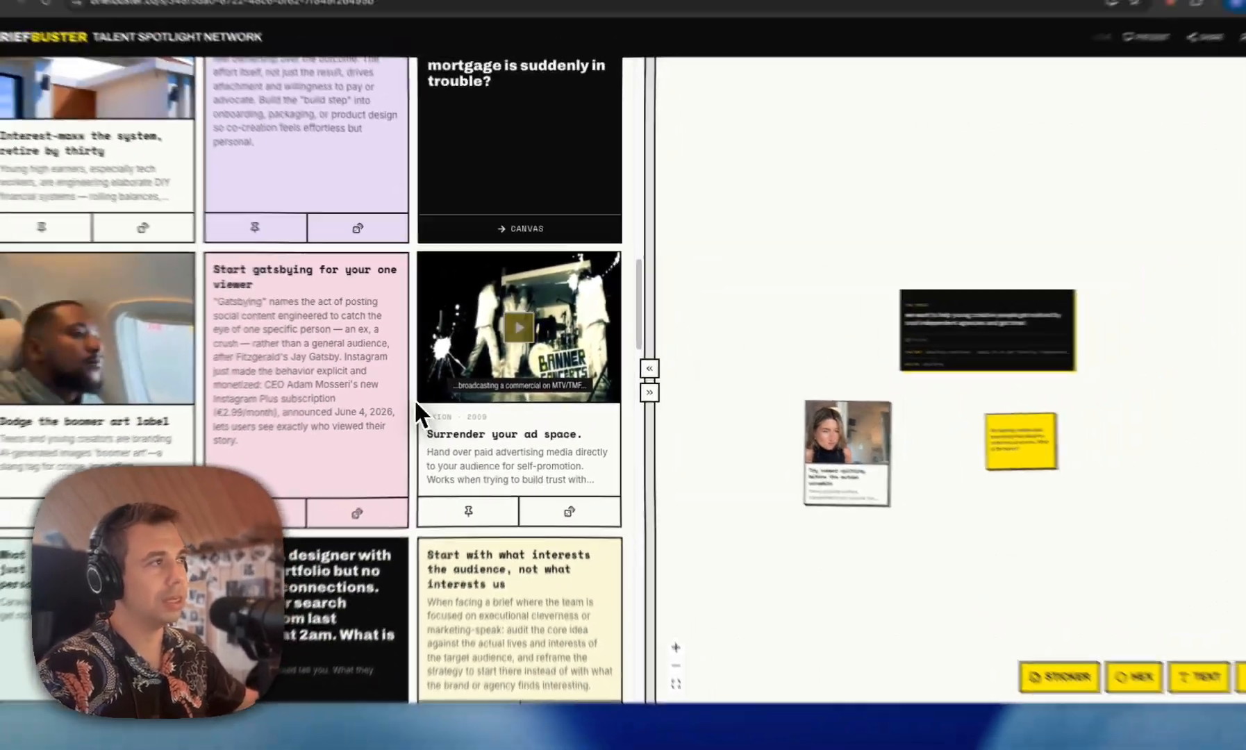
# Step: Explore Wider from the feed's end, adding discovery-problem cards like 'Invite them to play.'
pyautogui.scroll(-5, 382, 341)
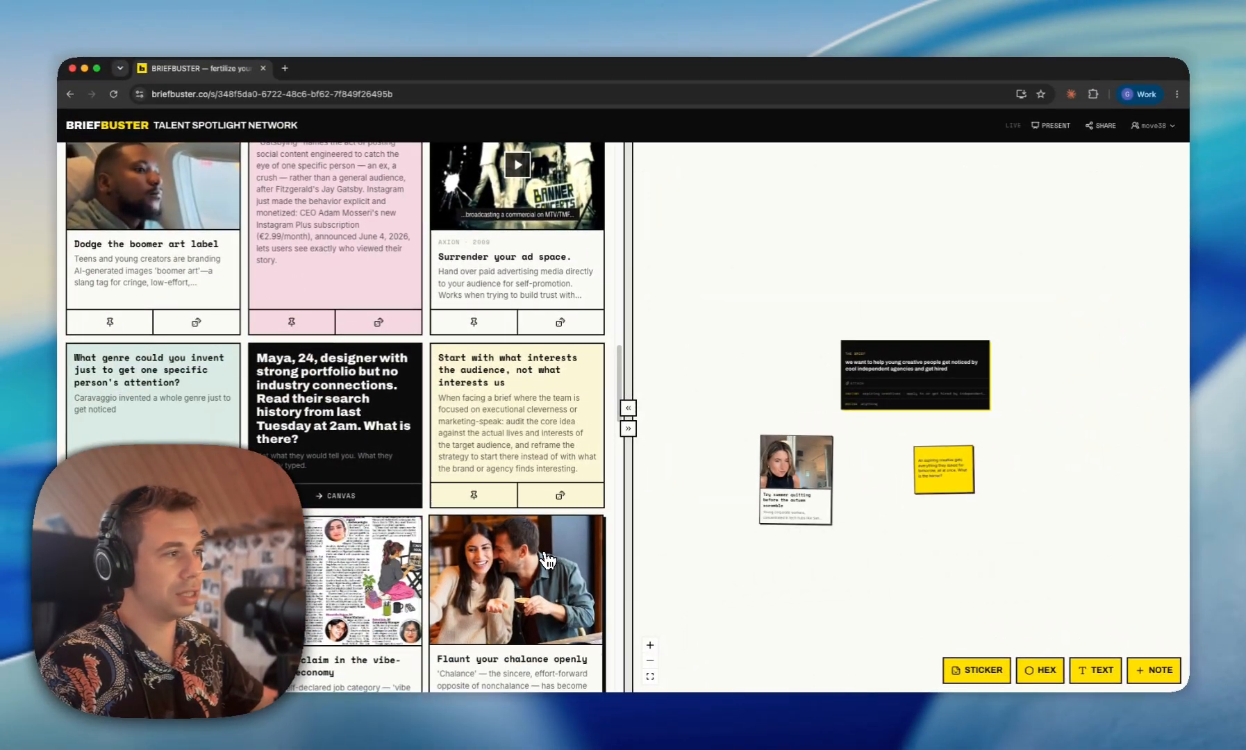
pyautogui.scroll(-6, 444, 522)
pyautogui.scroll(-10, 444, 522)
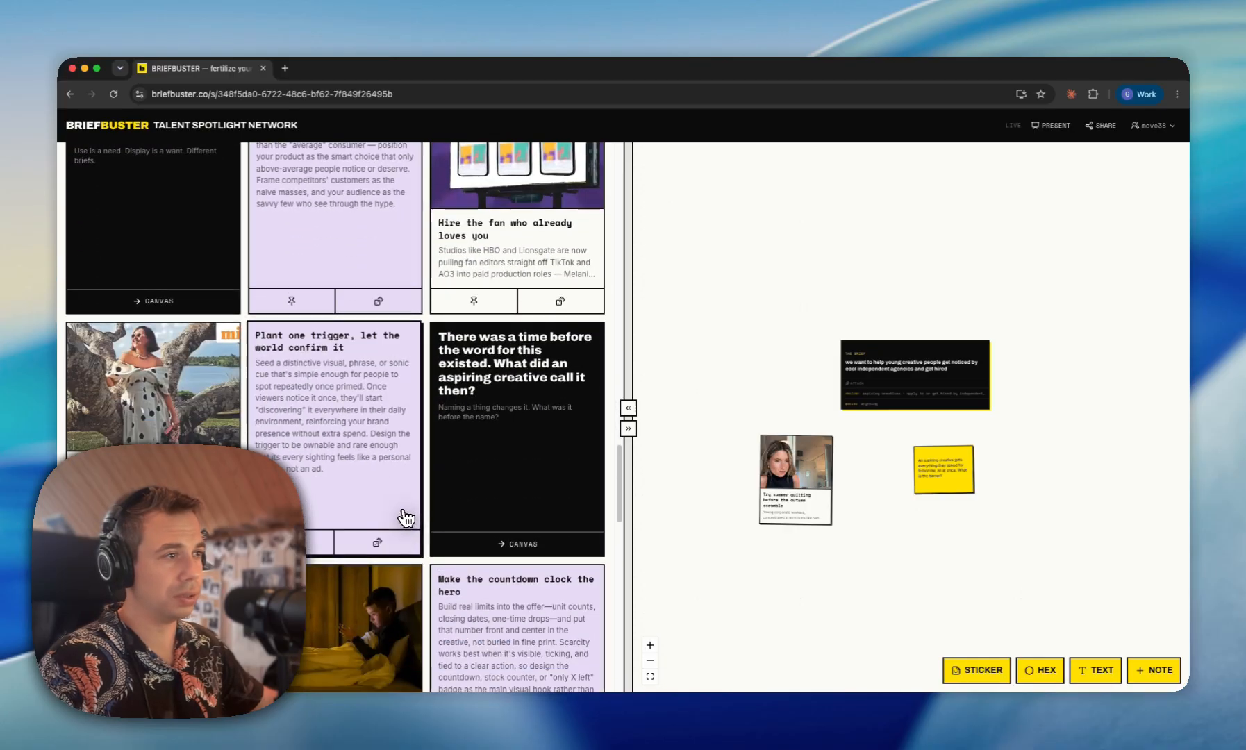
pyautogui.scroll(-10, 451, 549)
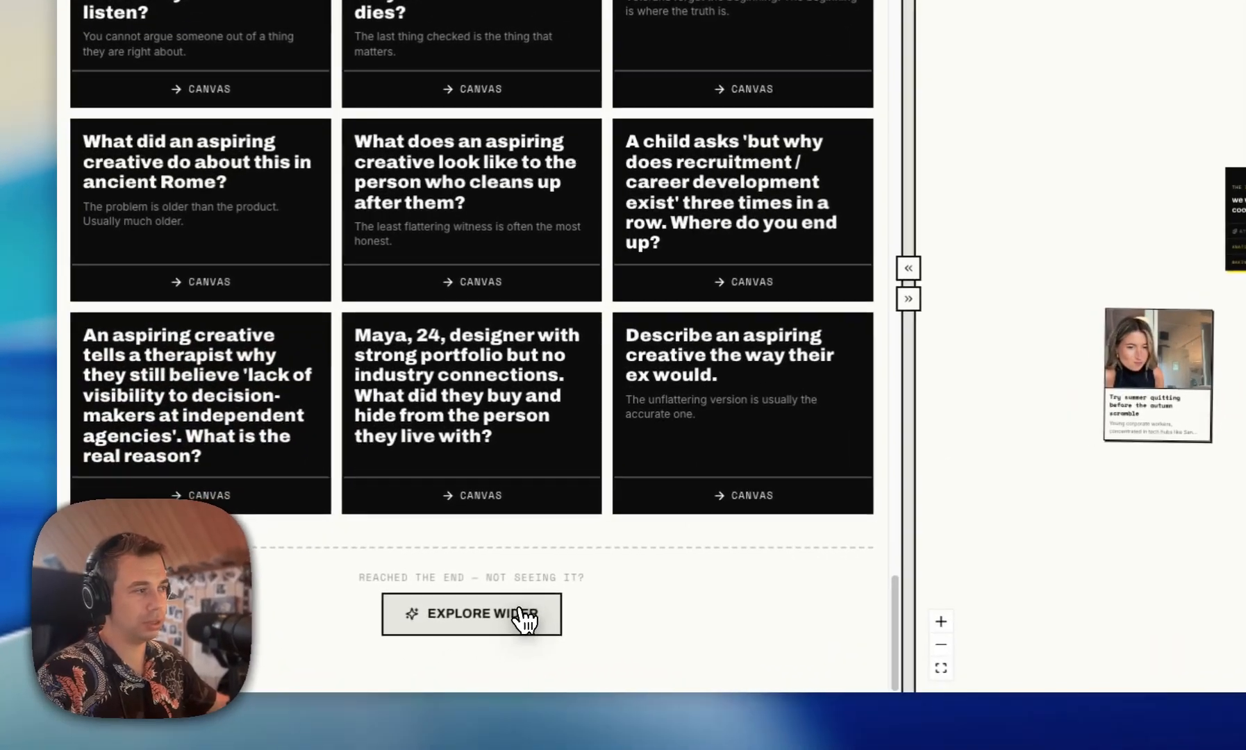
pyautogui.click(372, 640)
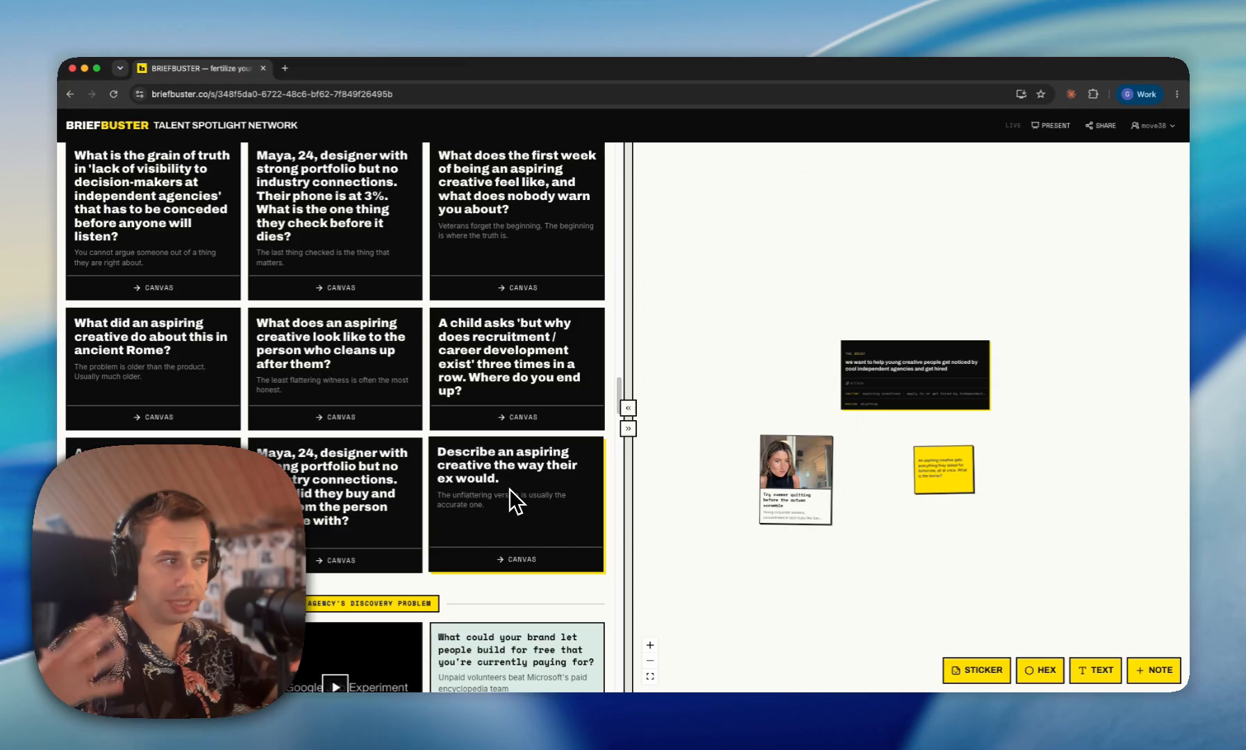
pyautogui.scroll(-6, 479, 458)
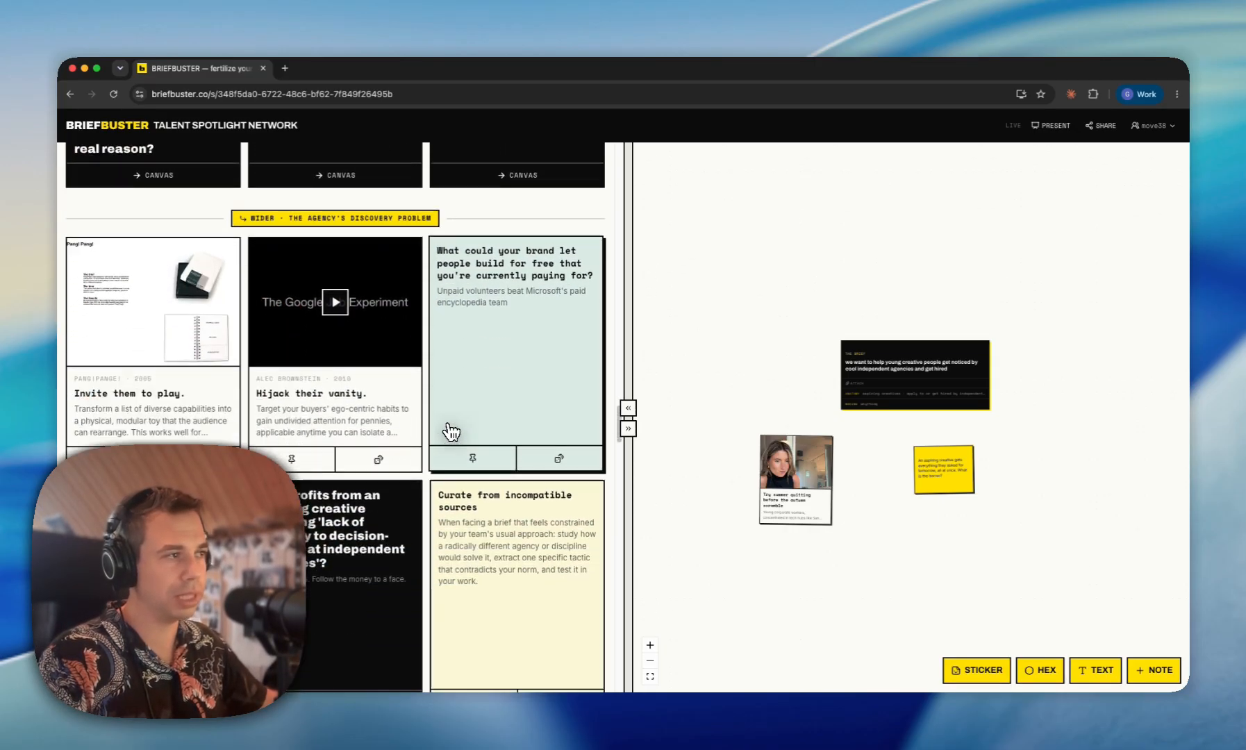
pyautogui.scroll(10, 452, 432)
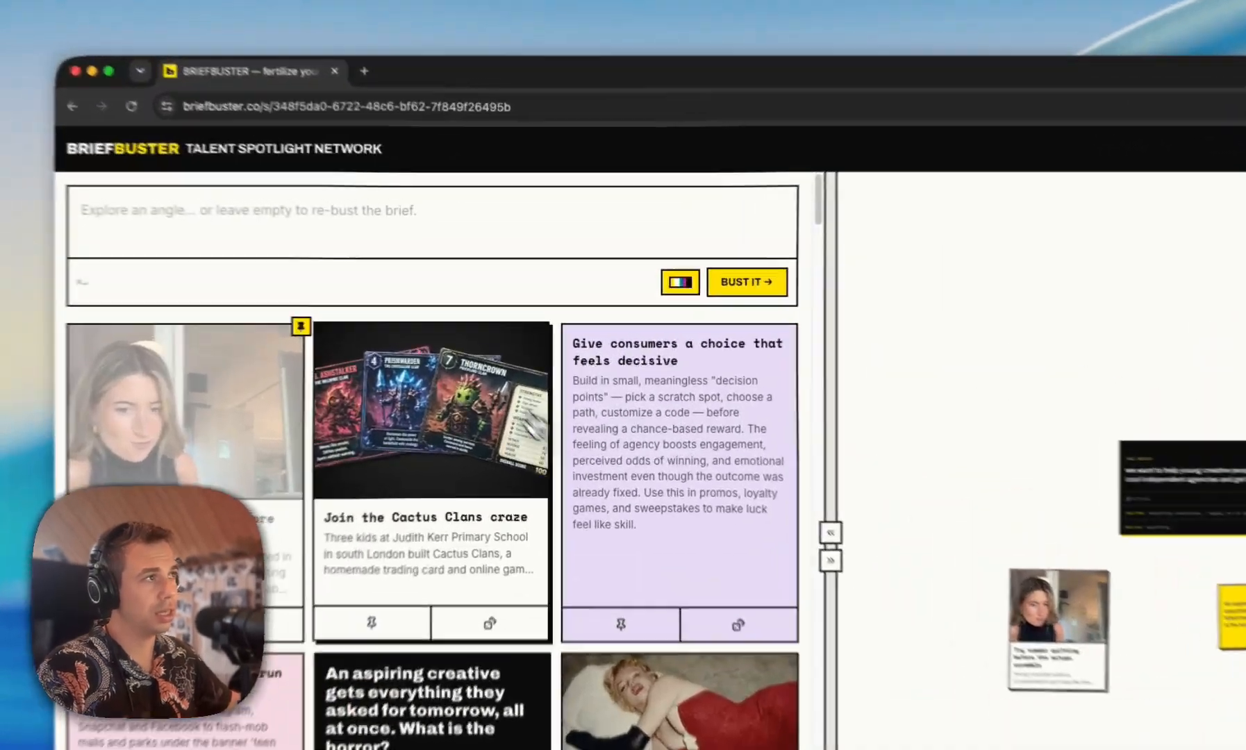
# Step: Re-bust the brief with the angle 'let's look more into gaming and hiring'
pyautogui.click(343, 219)
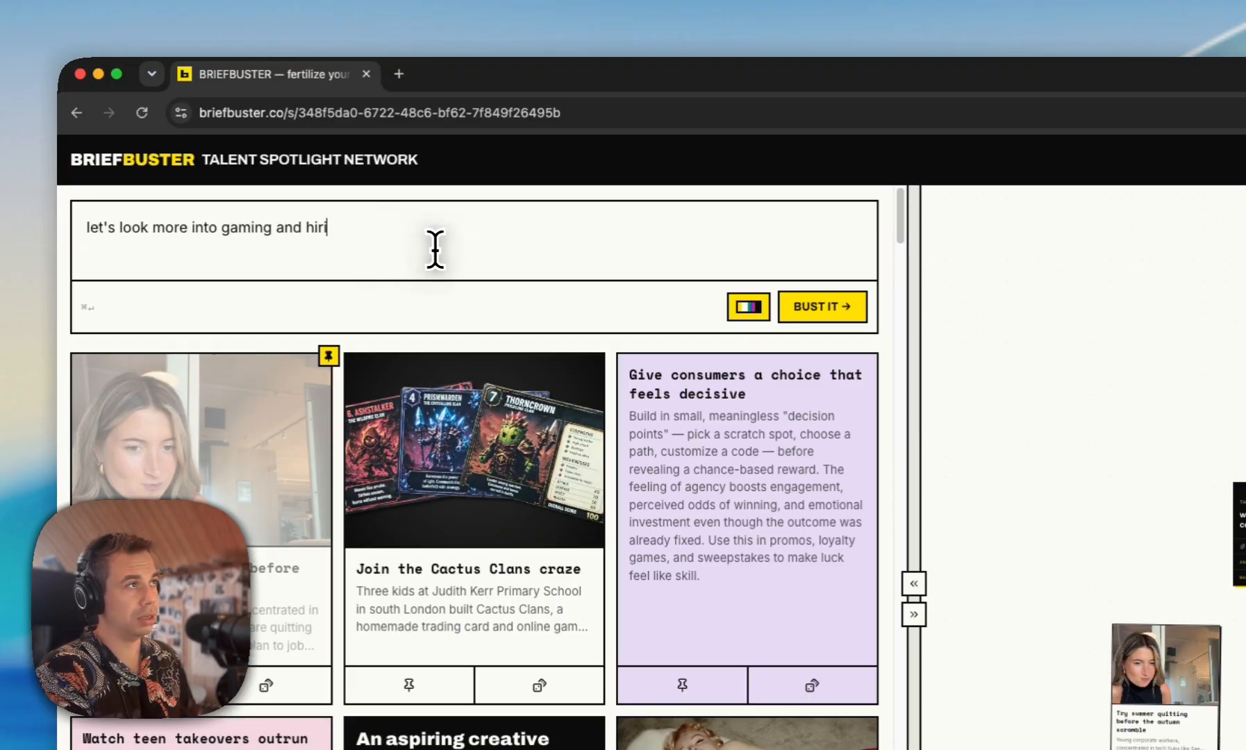
pyautogui.click(857, 308)
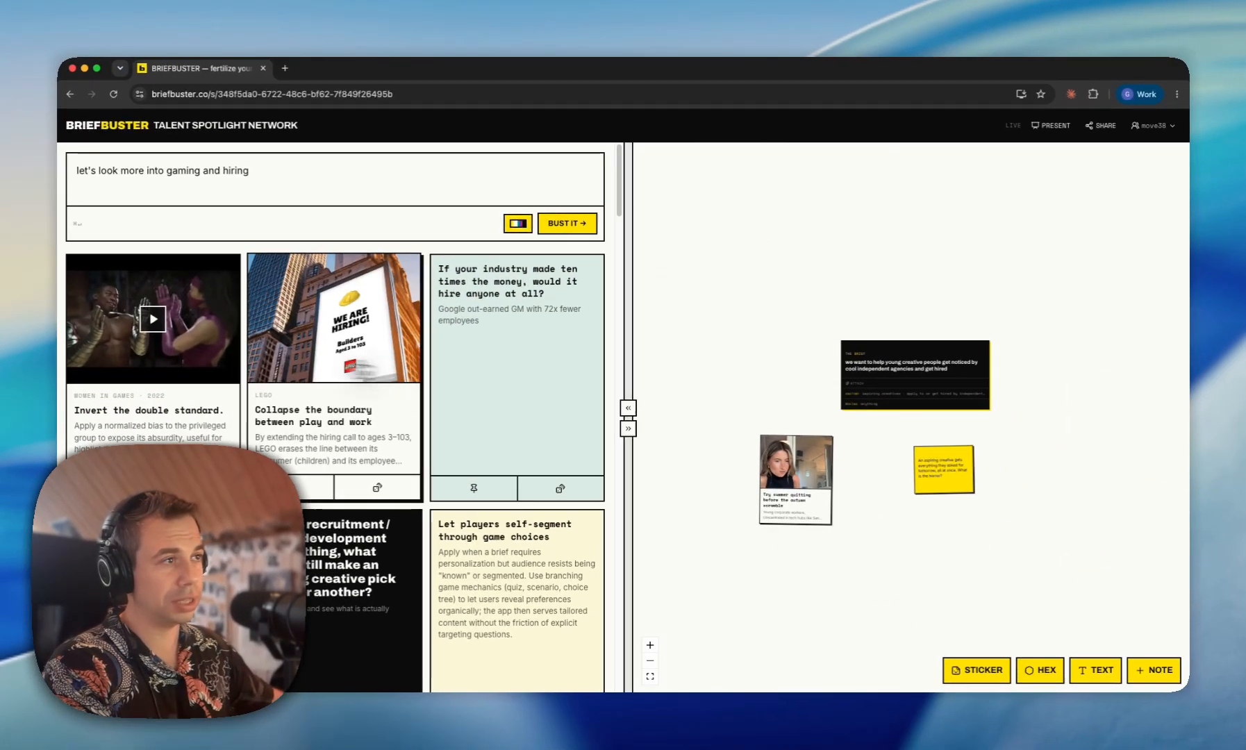
# Step: Read the details of the 'Invert the double standard.' card in the feed
pyautogui.scroll(-2, 177, 413)
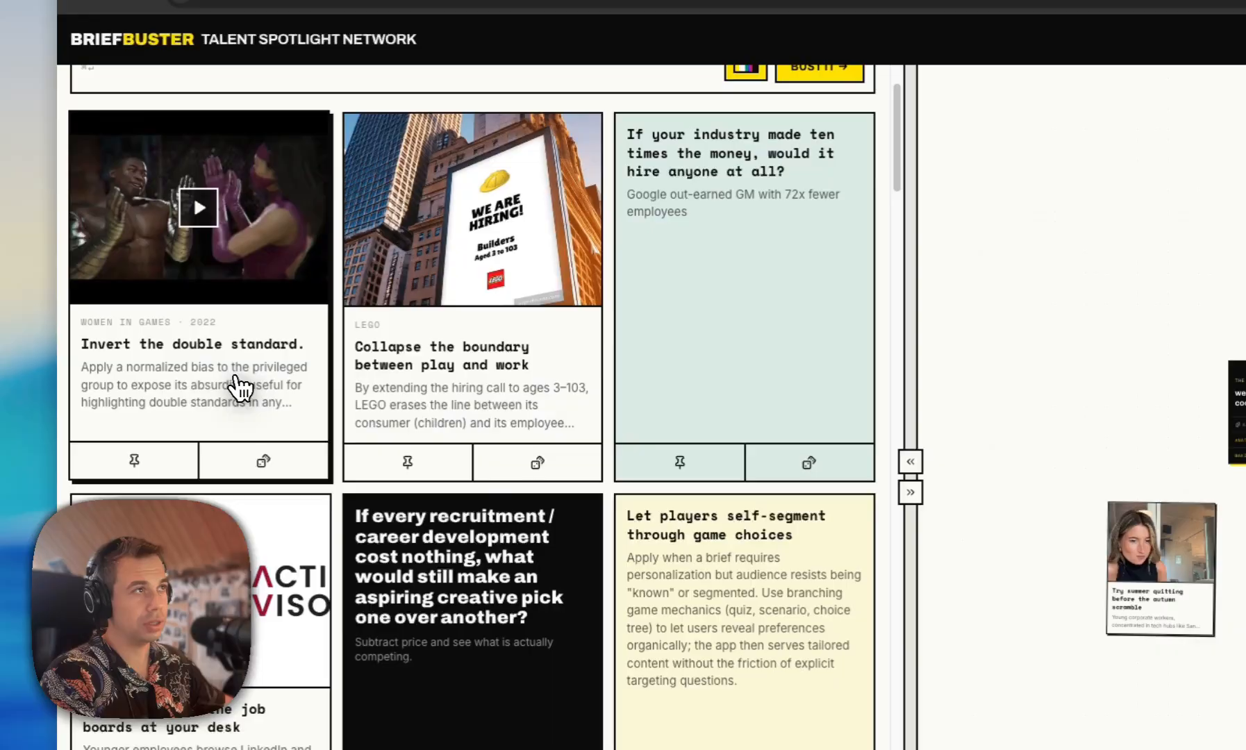
pyautogui.click(178, 439)
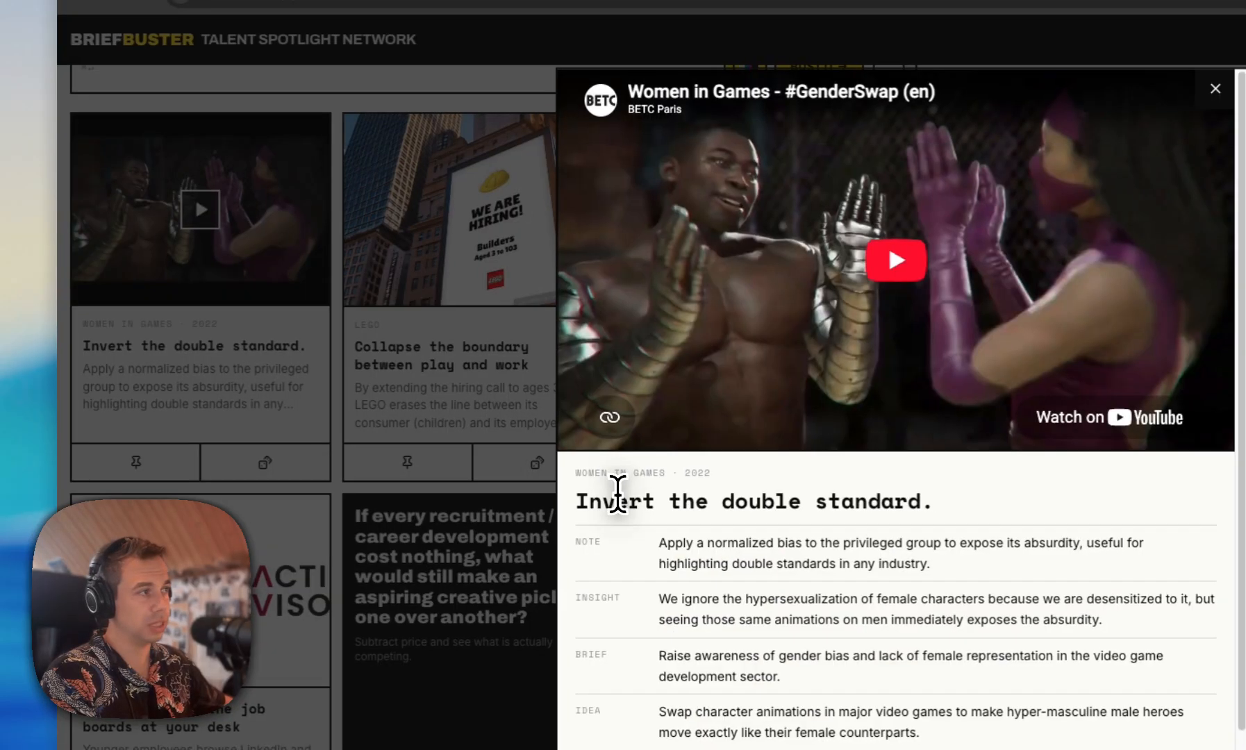
pyautogui.scroll(-3, 541, 459)
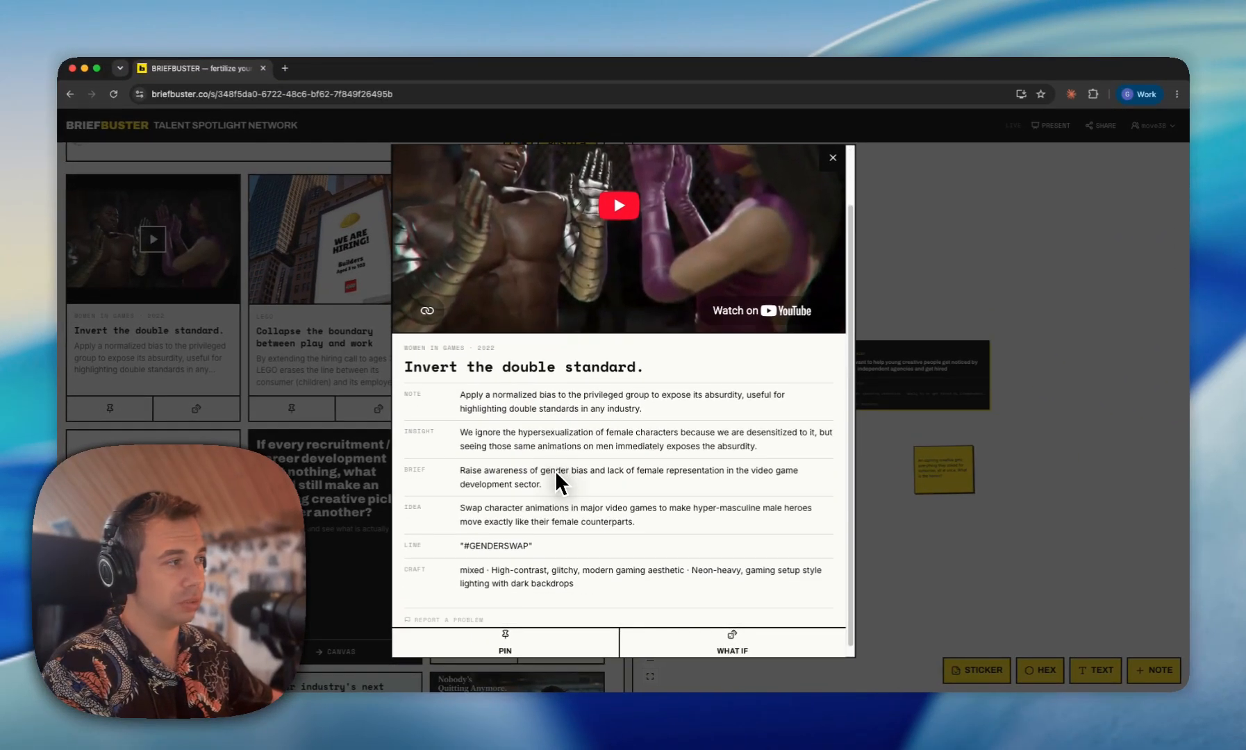
pyautogui.scroll(3, 577, 503)
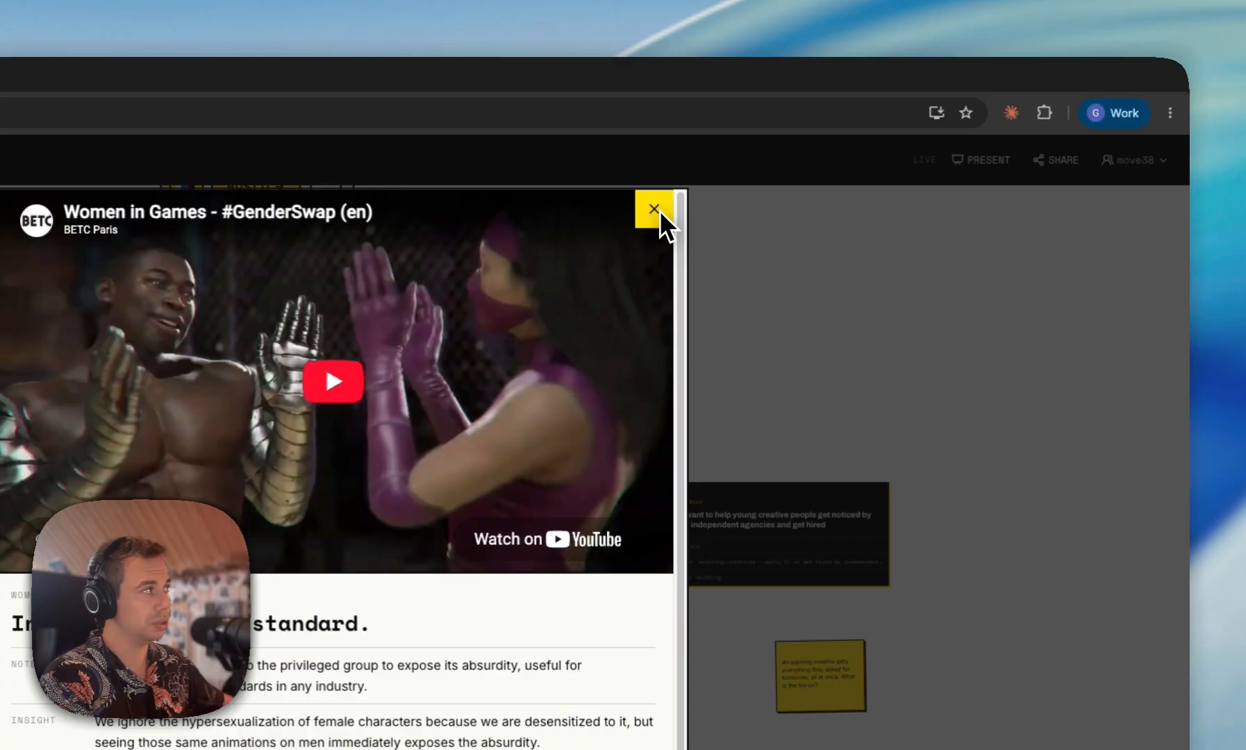
pyautogui.click(722, 189)
# Step: Pin that card beside the brief, tilted slightly and enlarged
pyautogui.moveTo(167, 327); pyautogui.dragTo(956, 519)
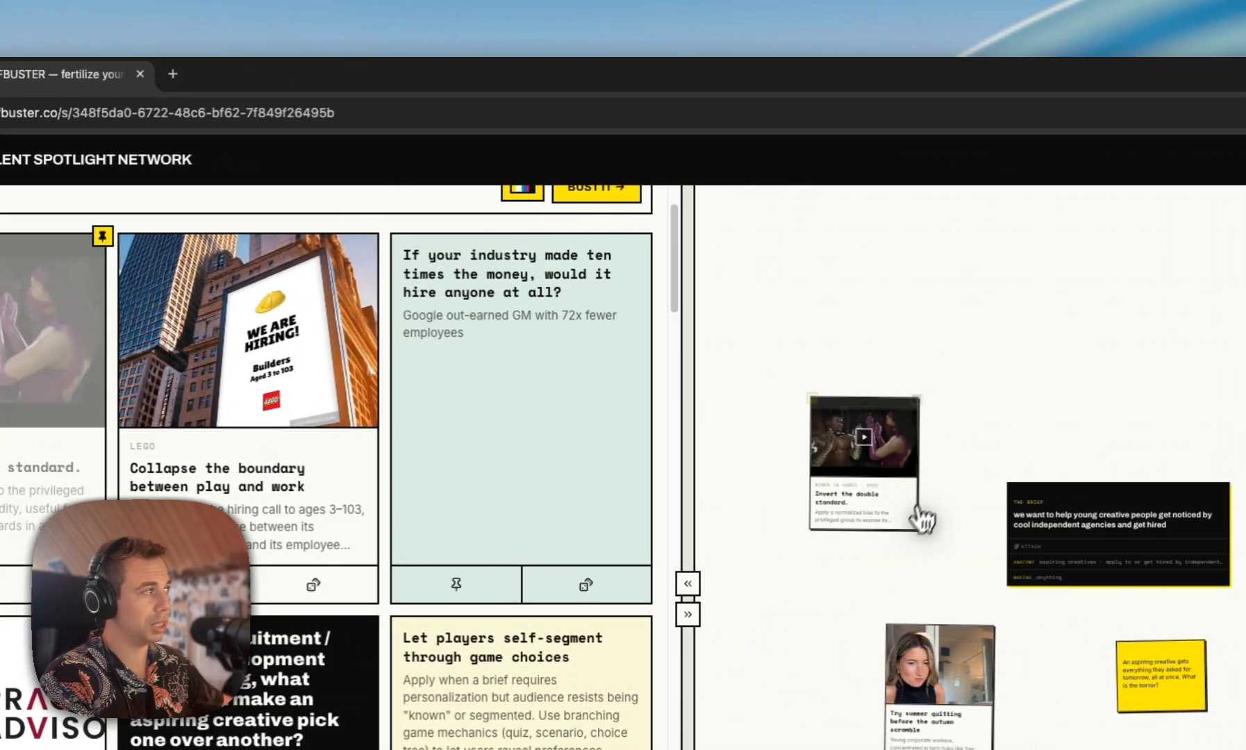
pyautogui.moveTo(876, 408); pyautogui.dragTo(866, 408)
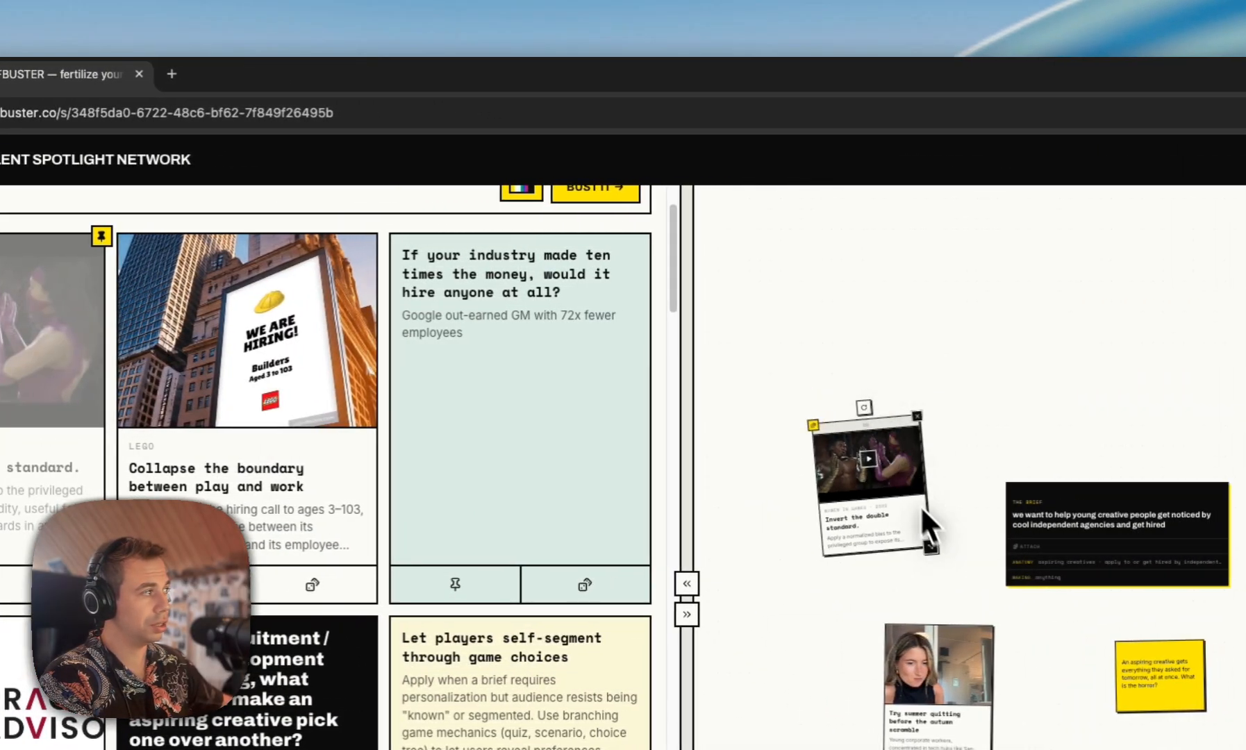
pyautogui.moveTo(929, 547); pyautogui.dragTo(938, 557)
# Step: Pin the 'Let players self-segment through game choices' card on the canvas
pyautogui.scroll(-3, 278, 548)
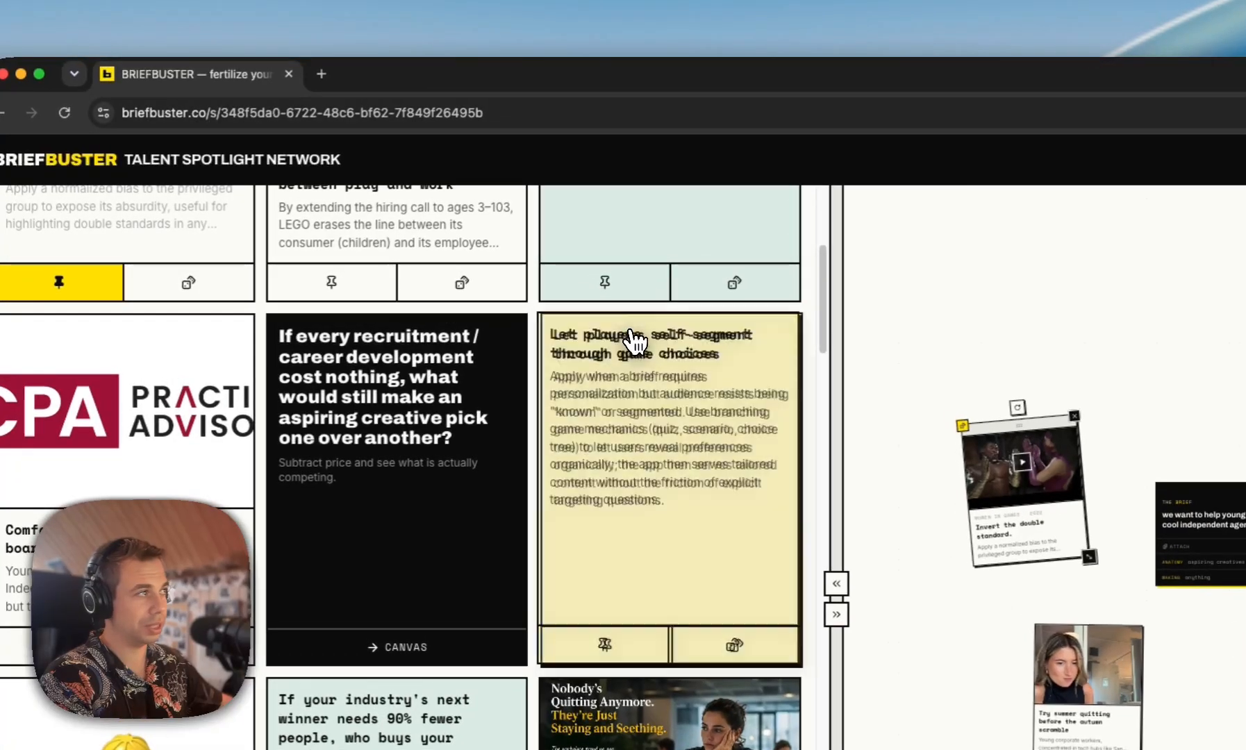
pyautogui.moveTo(521, 254); pyautogui.dragTo(1063, 345)
pyautogui.moveTo(998, 479); pyautogui.dragTo(1010, 517)
pyautogui.moveTo(857, 663); pyautogui.dragTo(746, 434)
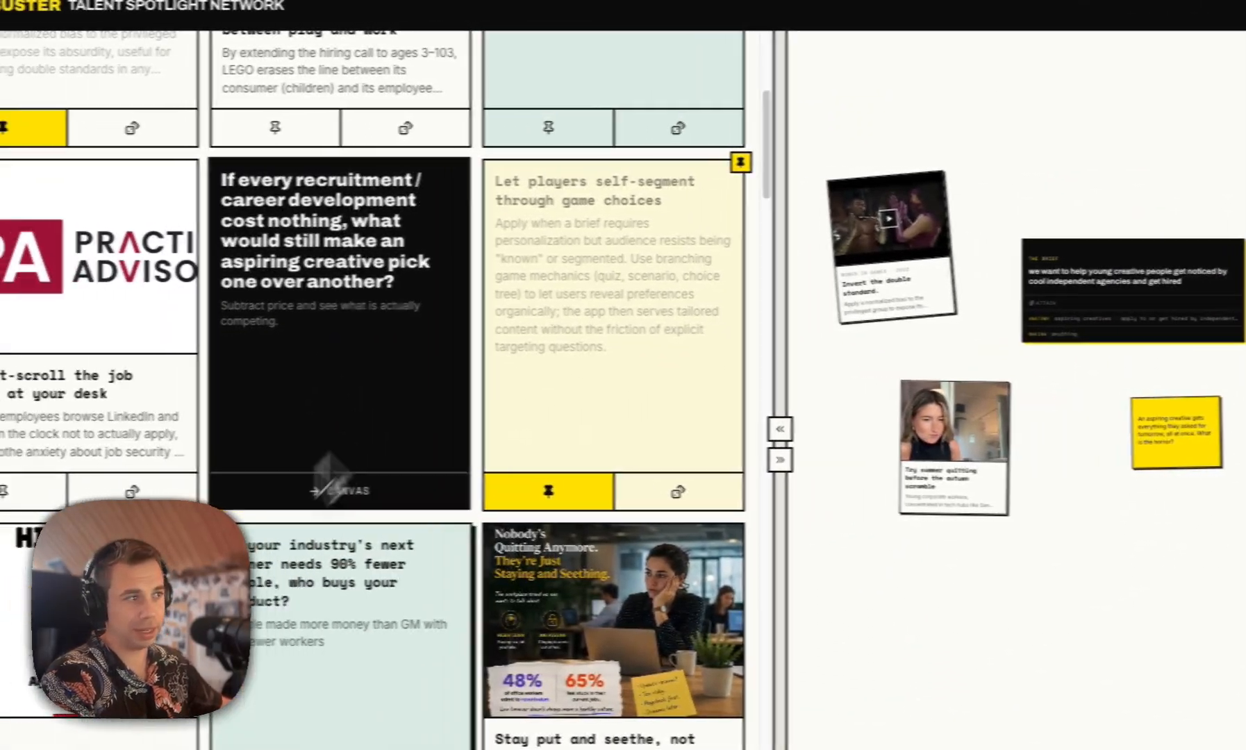
# Step: Pin LEGO's 'Invert the job posting' card, frame all cards, and collapse the card feed
pyautogui.moveTo(156, 595); pyautogui.dragTo(1077, 406)
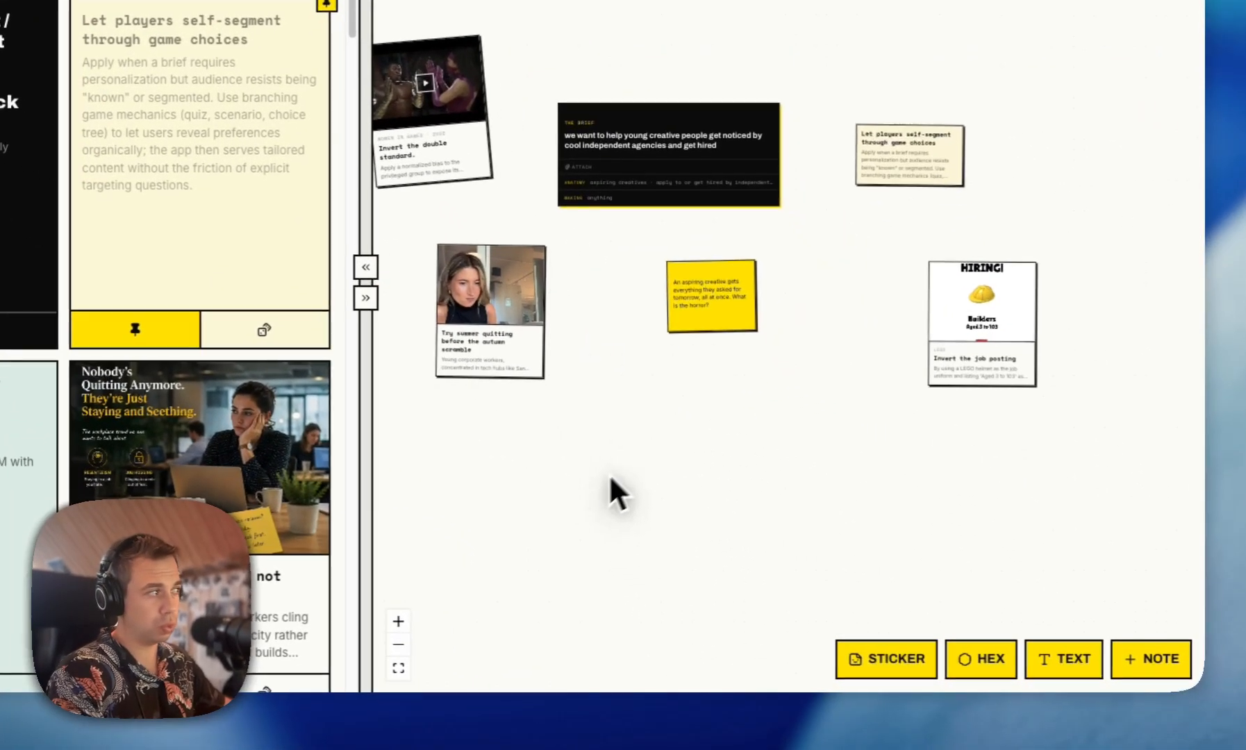
pyautogui.moveTo(796, 560); pyautogui.dragTo(858, 496)
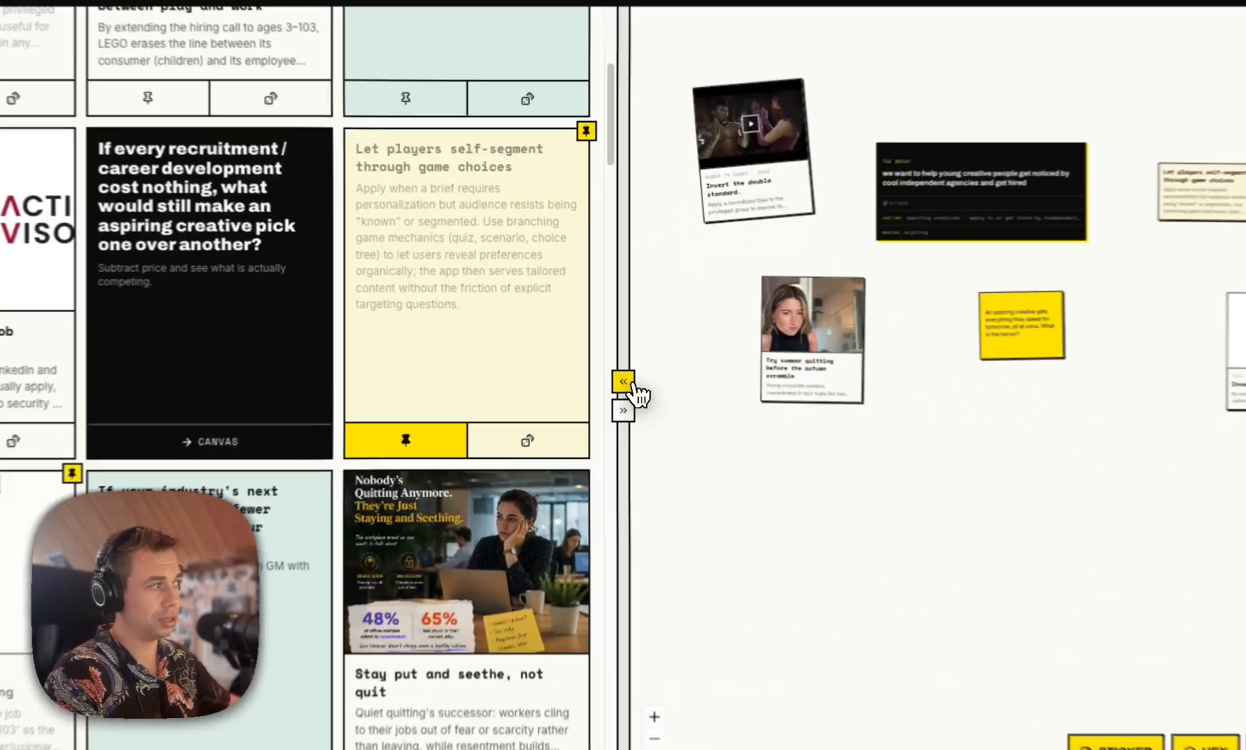
pyautogui.click(632, 386)
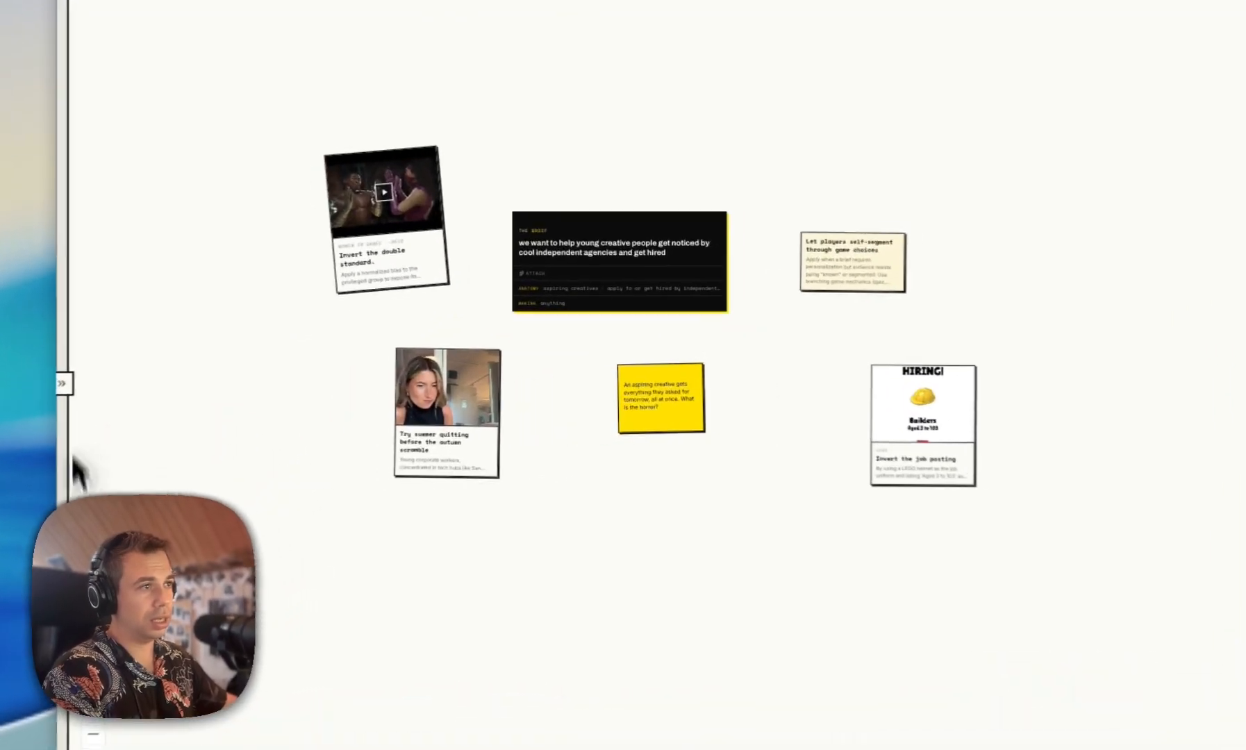
# Step: Fit all board cards into view and pan the canvas to frame them
pyautogui.click(63, 383)
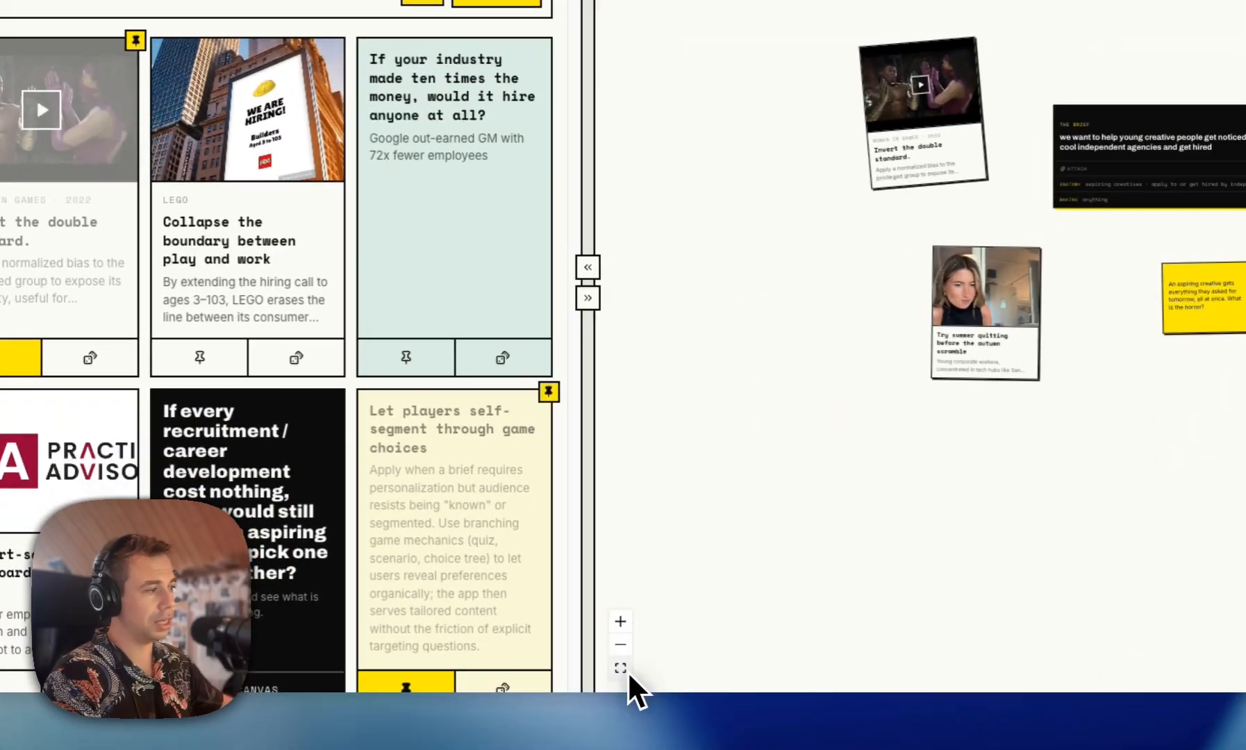
pyautogui.click(518, 676)
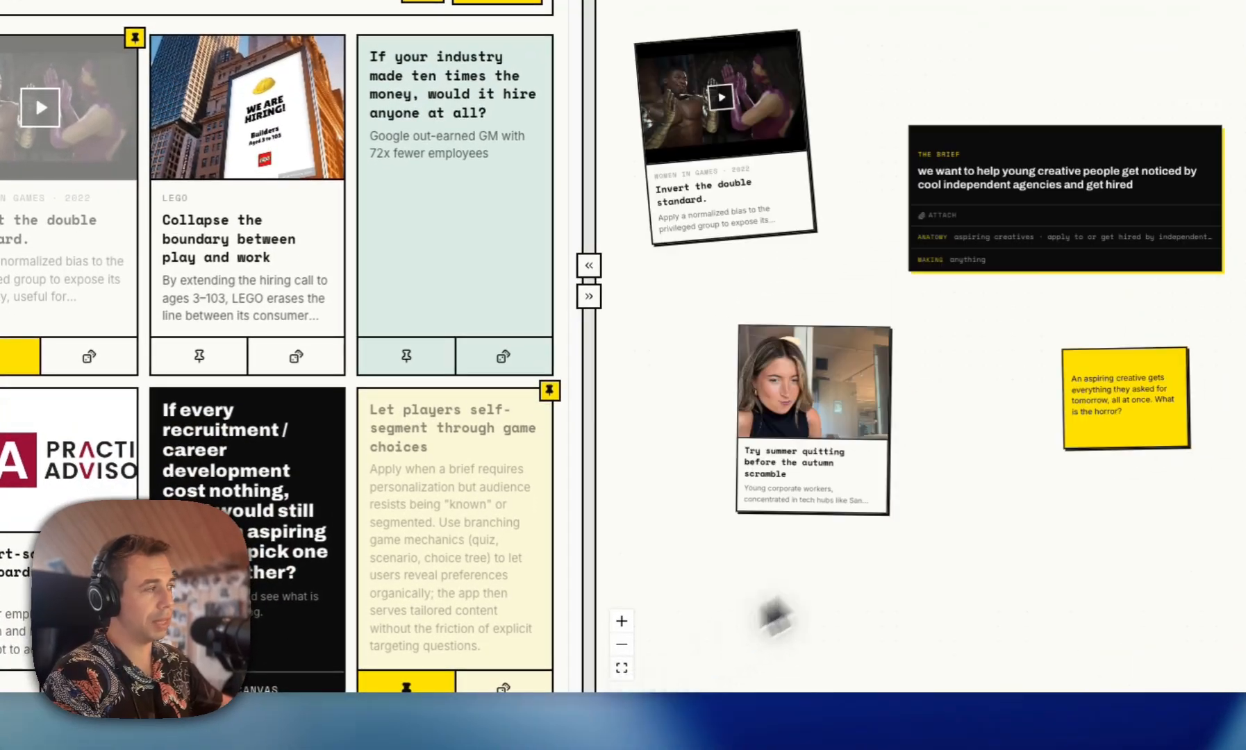
pyautogui.hscroll(1, 760, 573)
pyautogui.click(548, 296)
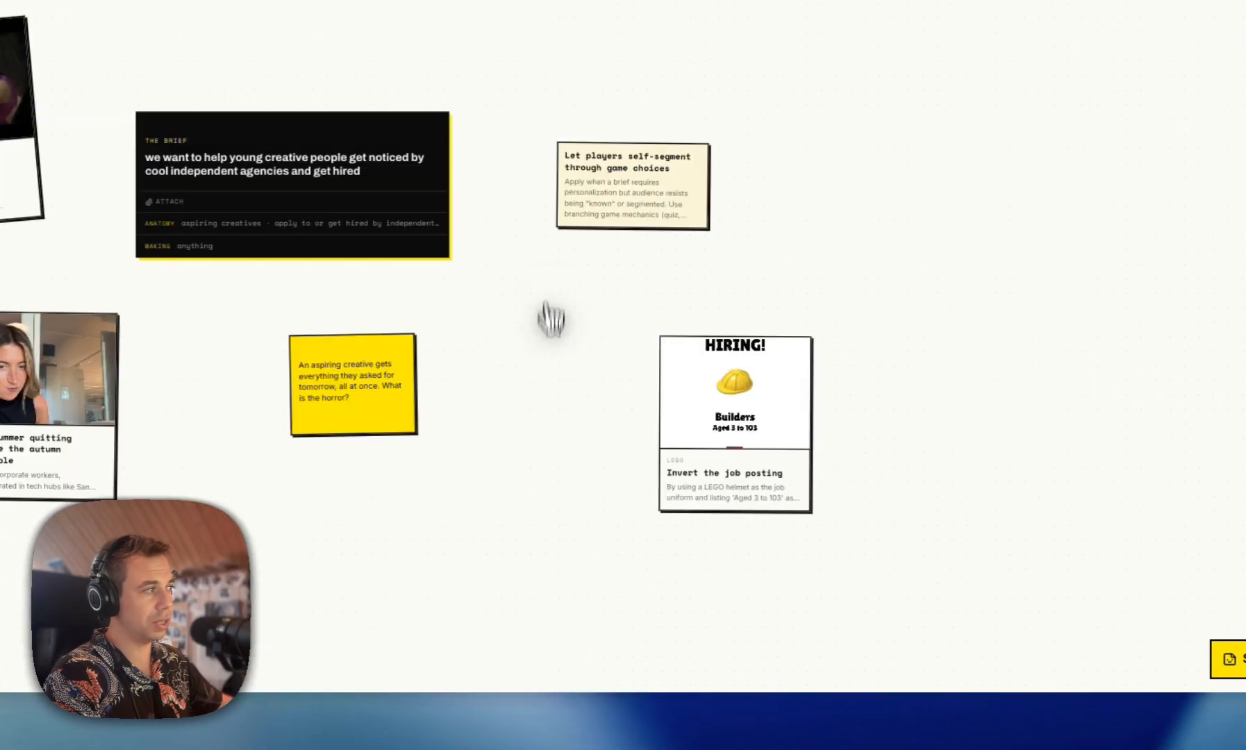
pyautogui.moveTo(479, 431); pyautogui.dragTo(708, 397)
pyautogui.scroll(1, 636, 458)
pyautogui.moveTo(573, 443); pyautogui.dragTo(643, 479)
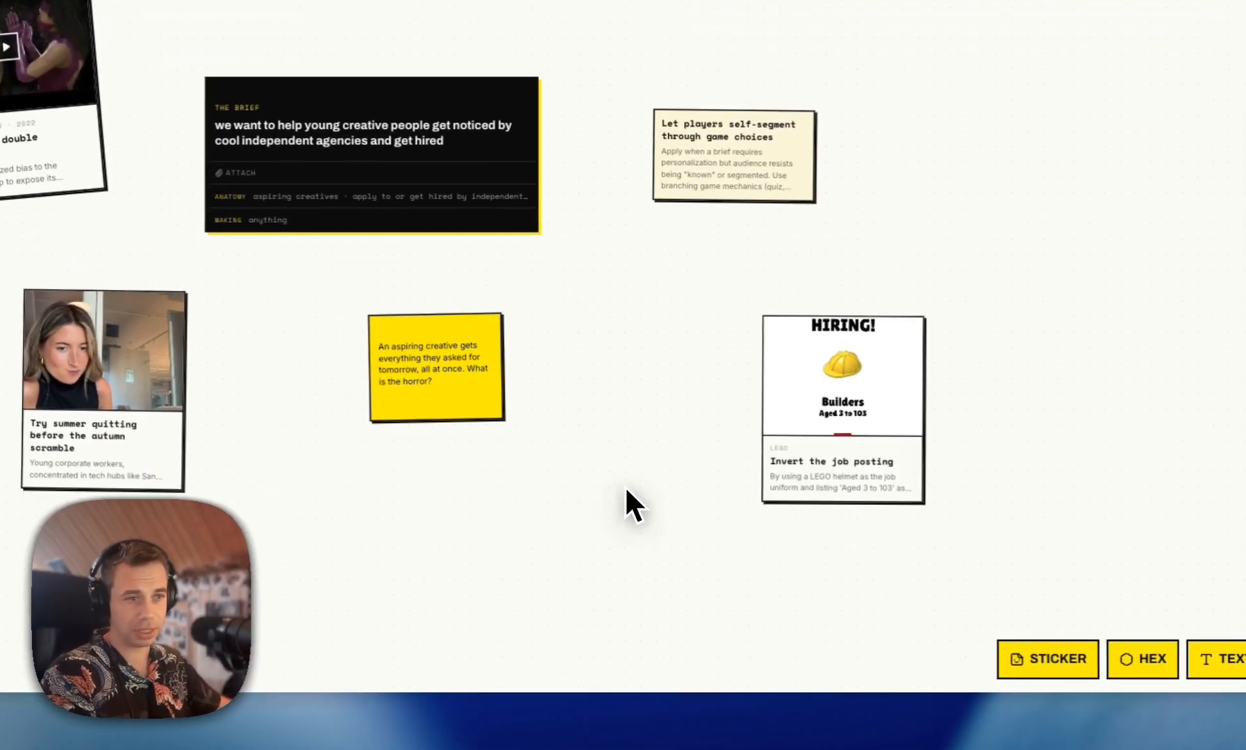
pyautogui.moveTo(693, 548); pyautogui.dragTo(730, 576)
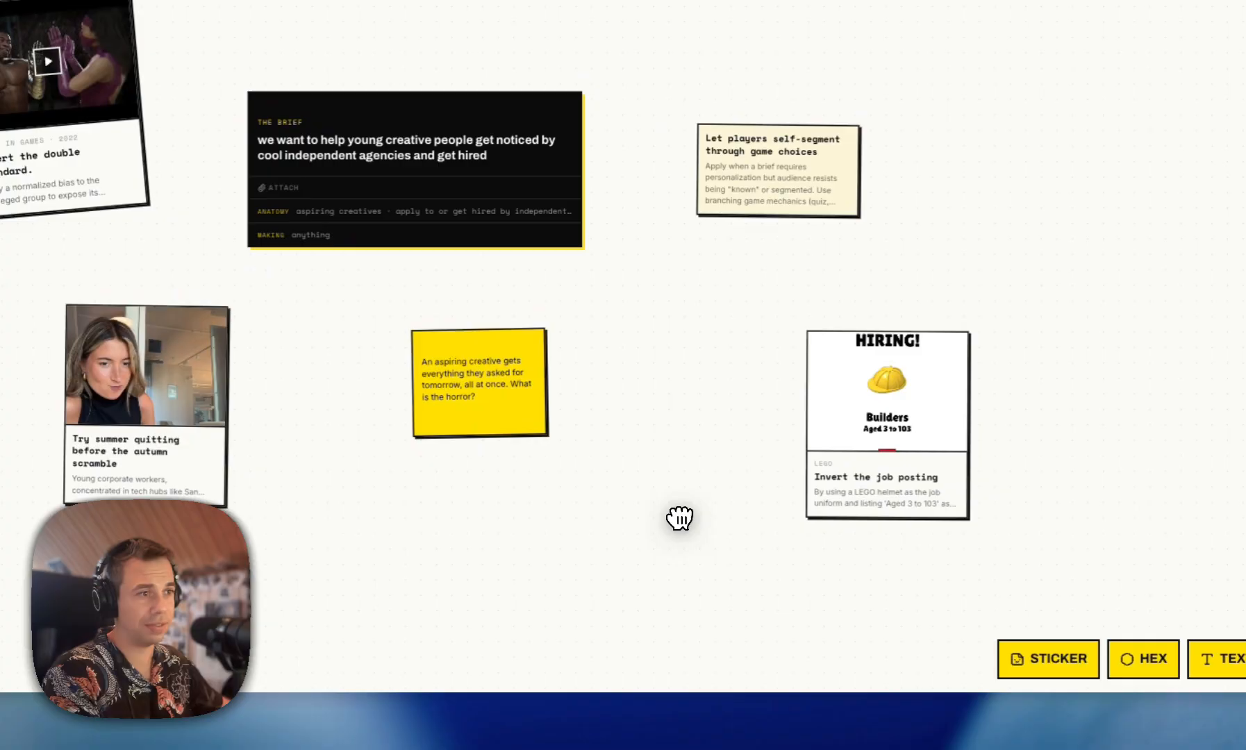
pyautogui.moveTo(638, 504); pyautogui.dragTo(687, 486)
# Step: Move the brief up-right, the yellow sticky beside it, and the photo card down-left
pyautogui.moveTo(460, 84); pyautogui.dragTo(529, 0)
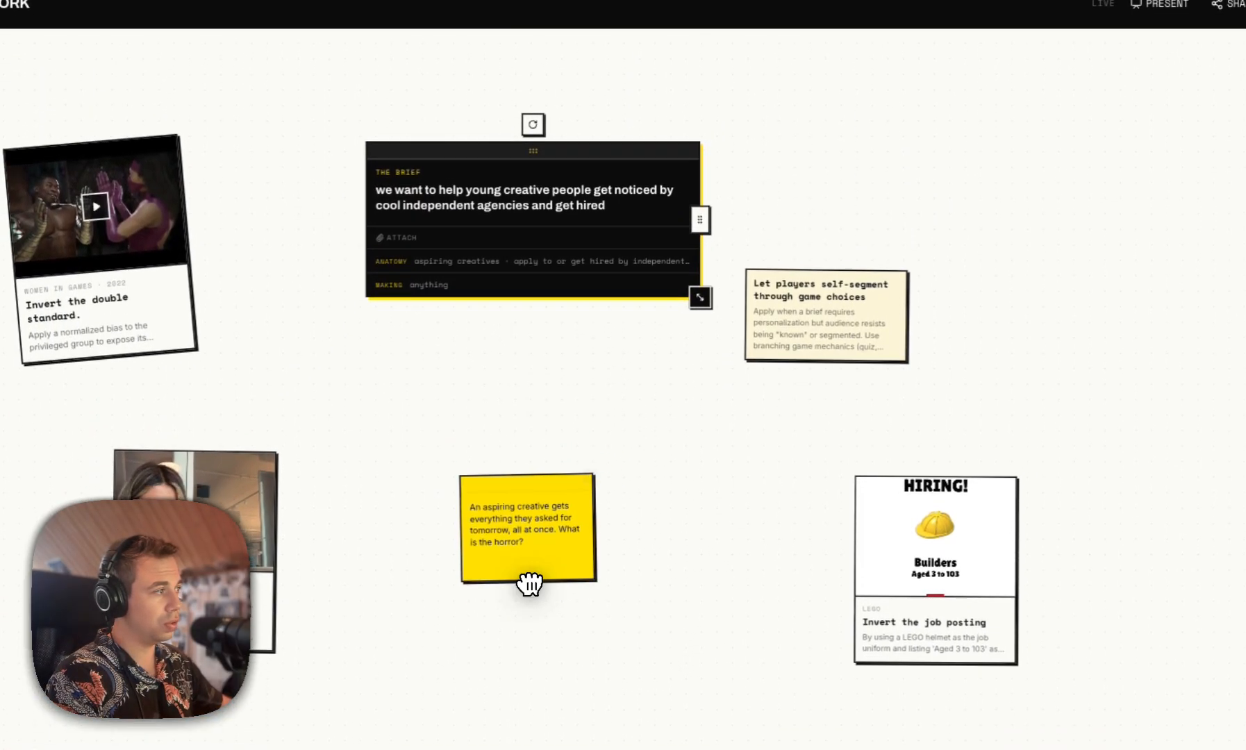
pyautogui.click(527, 501)
pyautogui.moveTo(528, 501); pyautogui.dragTo(362, 356)
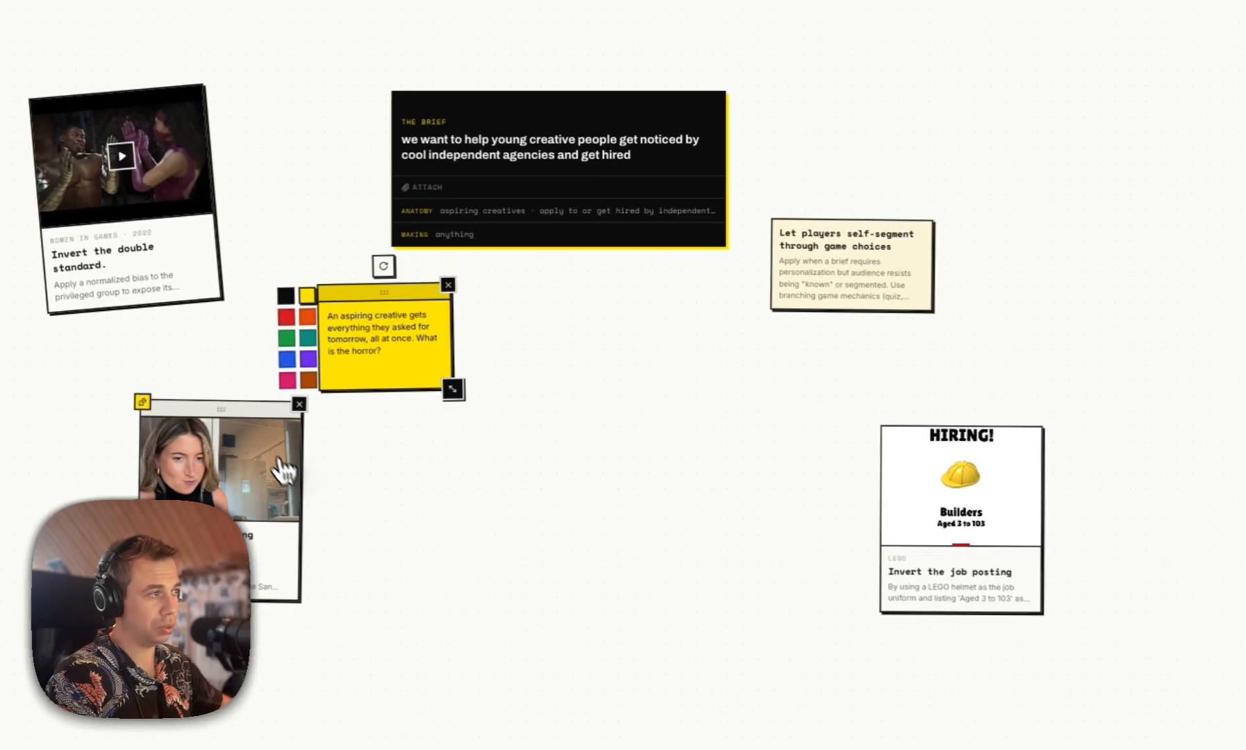
pyautogui.moveTo(238, 409); pyautogui.dragTo(204, 436)
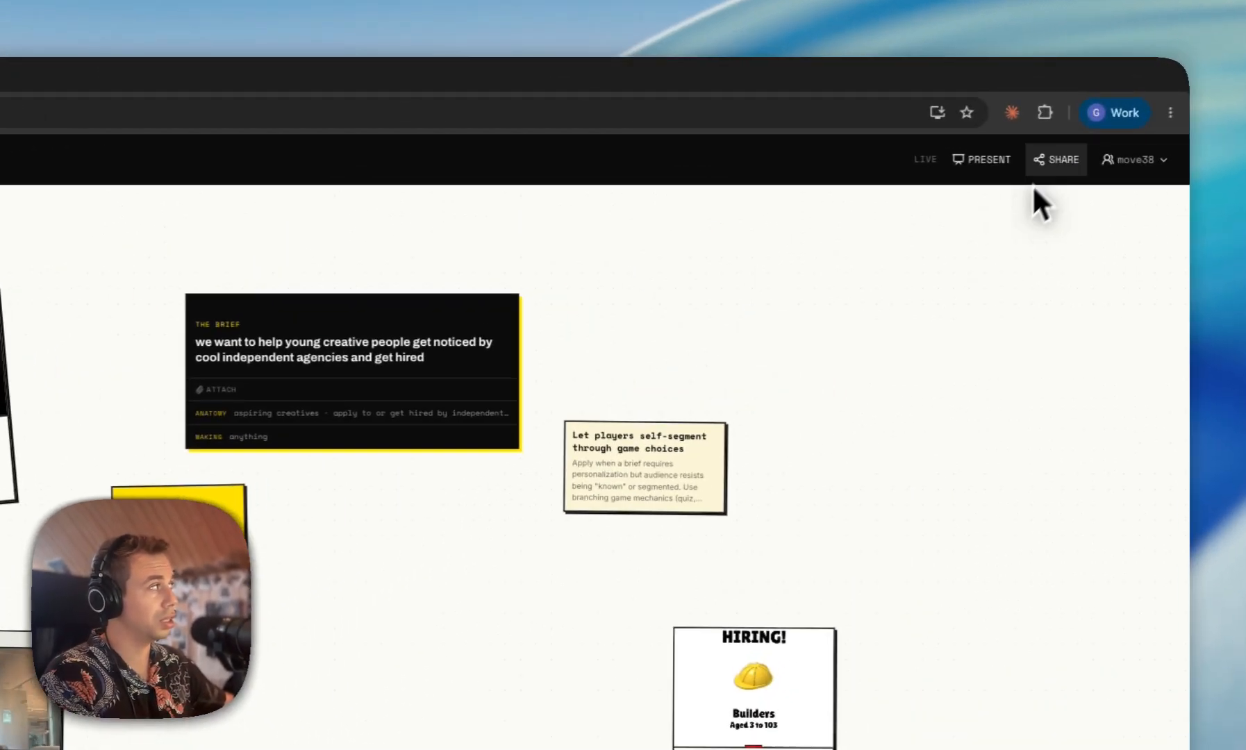
# Step: Enable 'Share to workspace' in the Share Canvas dialog, then dismiss it
pyautogui.click(1099, 126)
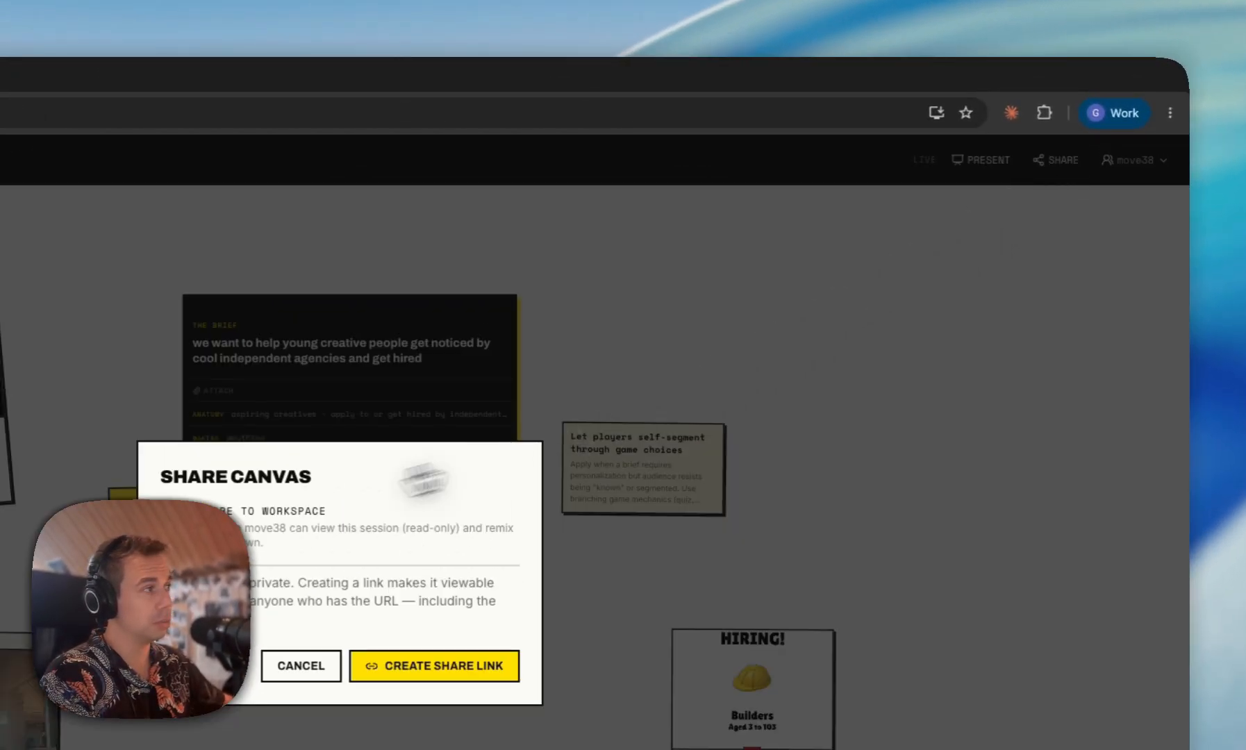
pyautogui.click(166, 511)
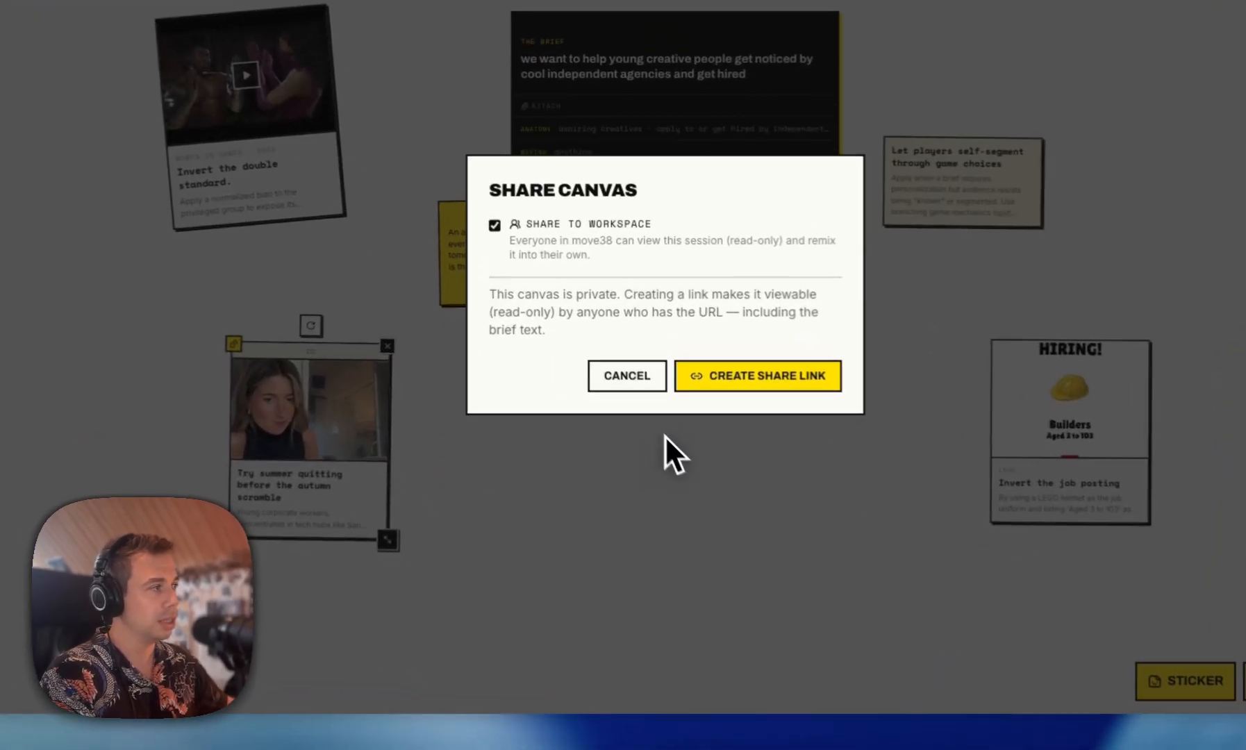
pyautogui.click(622, 522)
pyautogui.click(621, 528)
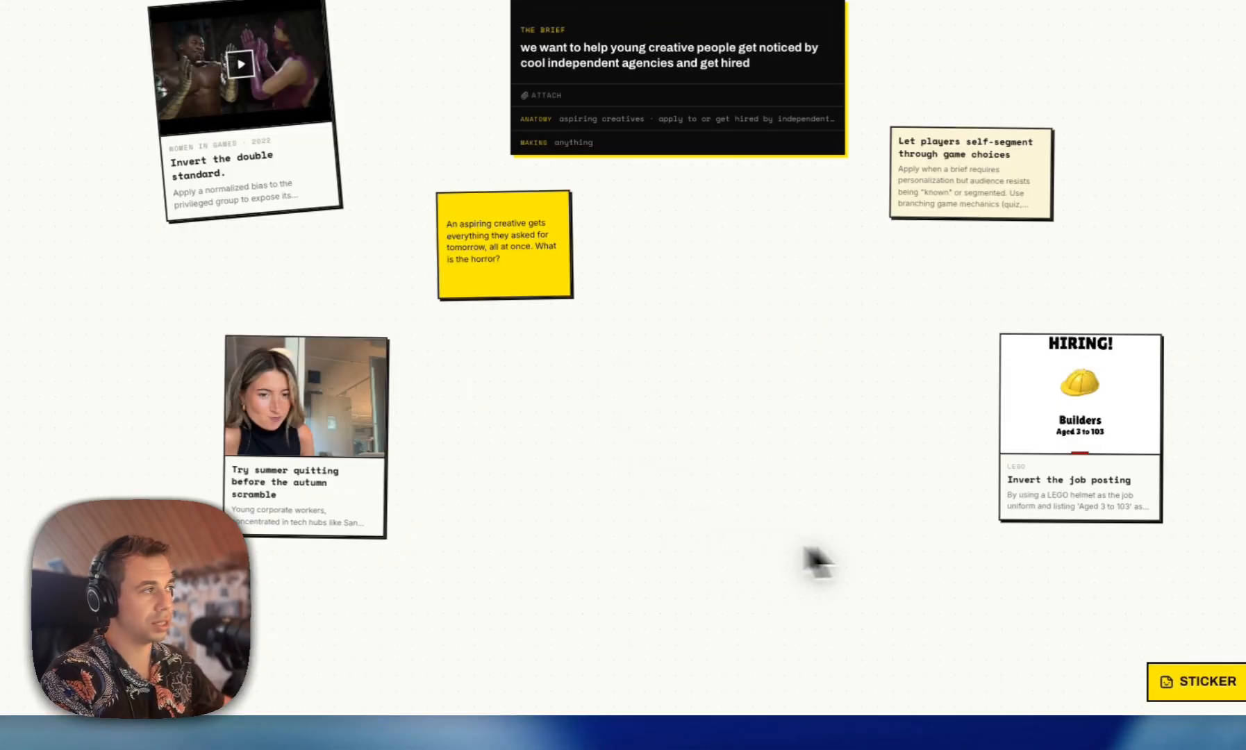
pyautogui.moveTo(766, 499); pyautogui.dragTo(818, 531)
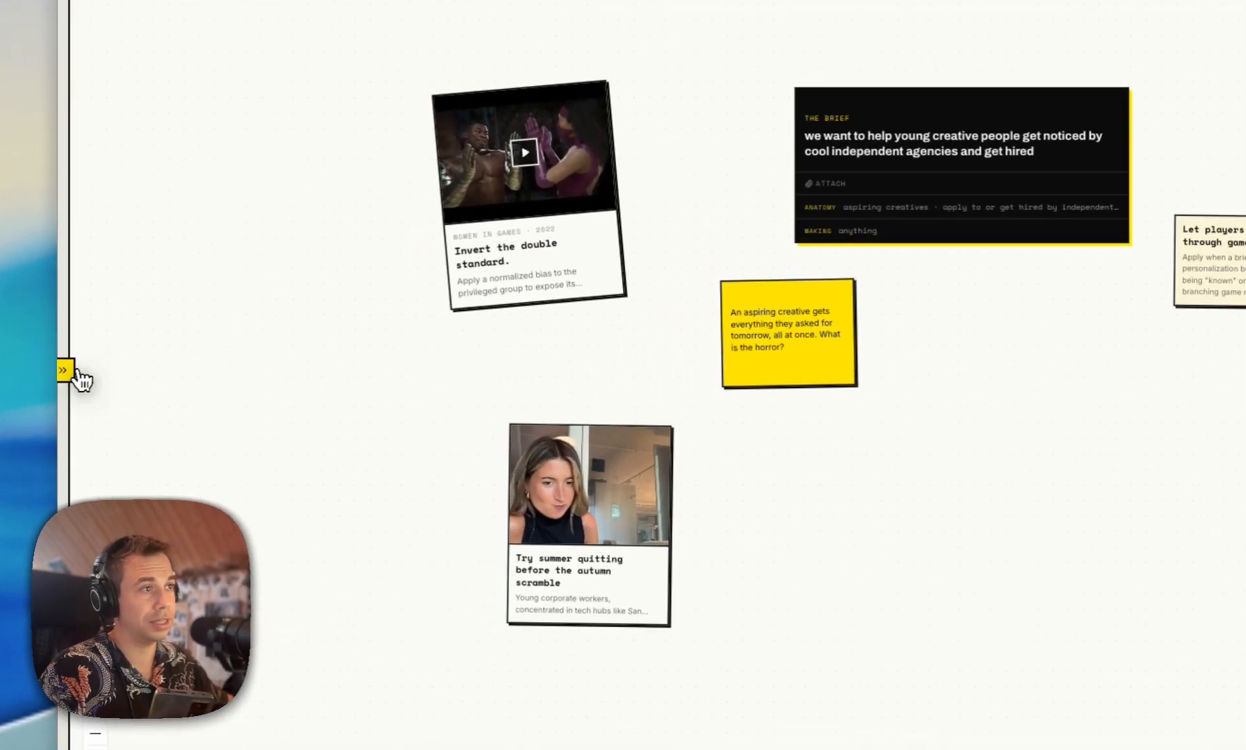
# Step: Pin the 'Stay put and seethe, not quit' card beside the yellow note, nudged right
pyautogui.click(61, 418)
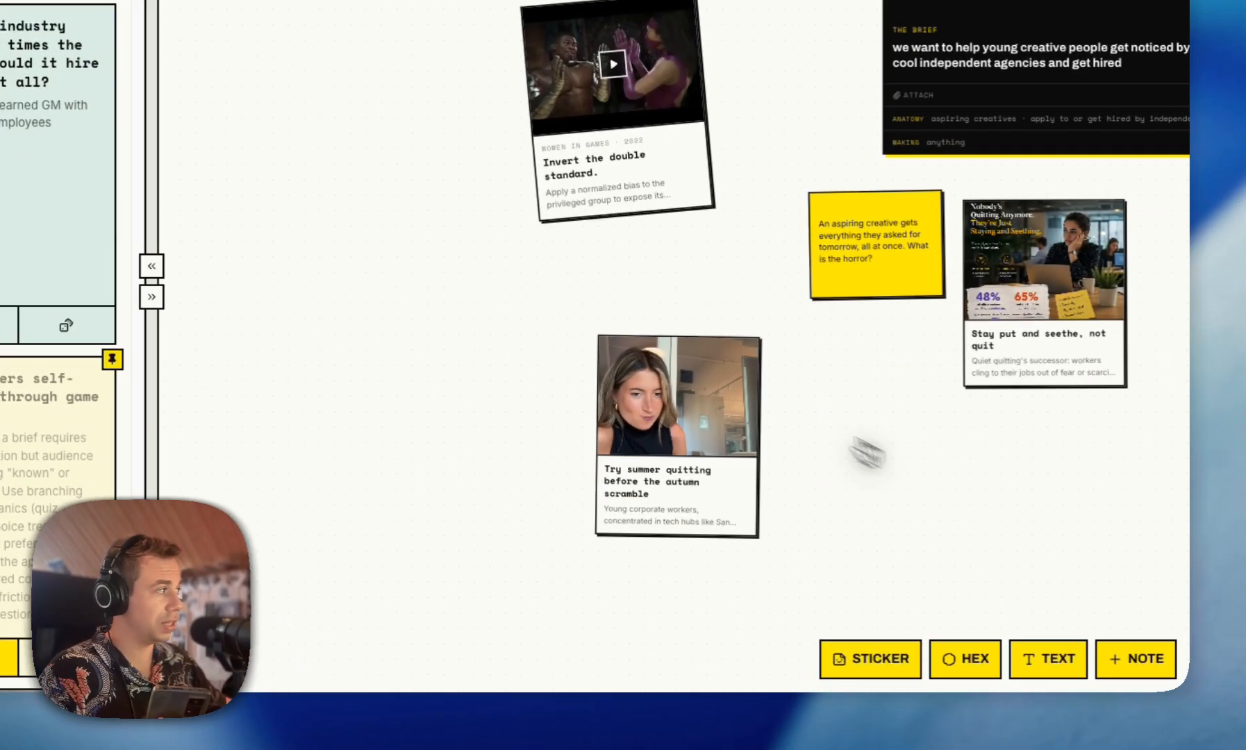
pyautogui.hscroll(3, 958, 535)
pyautogui.moveTo(938, 354)
pyautogui.moveTo(814, 182); pyautogui.dragTo(880, 234)
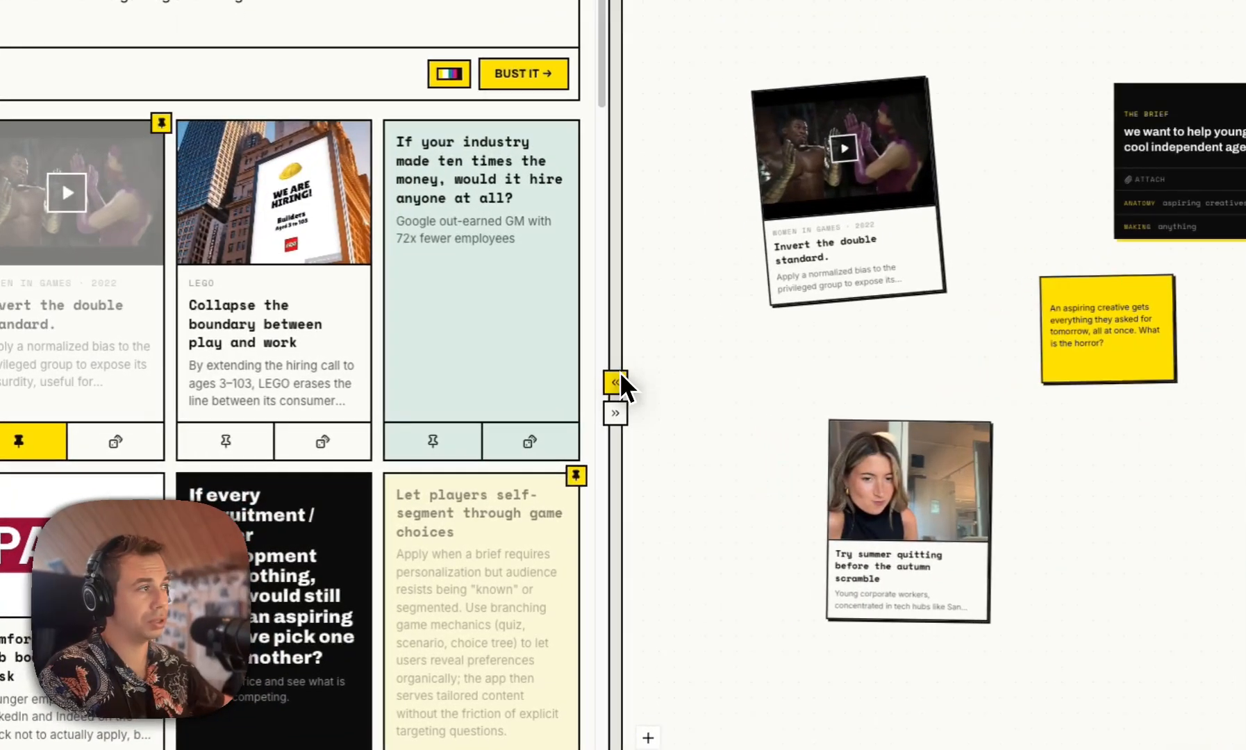
pyautogui.click(496, 407)
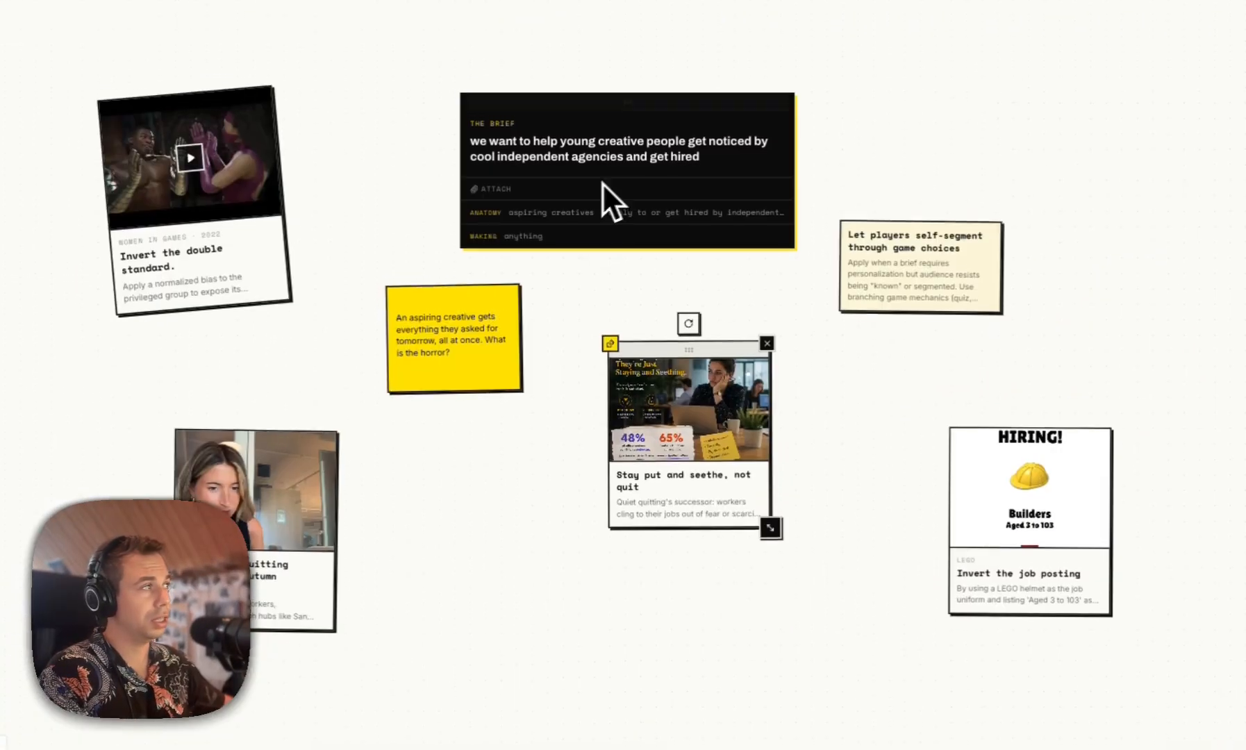
pyautogui.moveTo(555, 494); pyautogui.dragTo(639, 526)
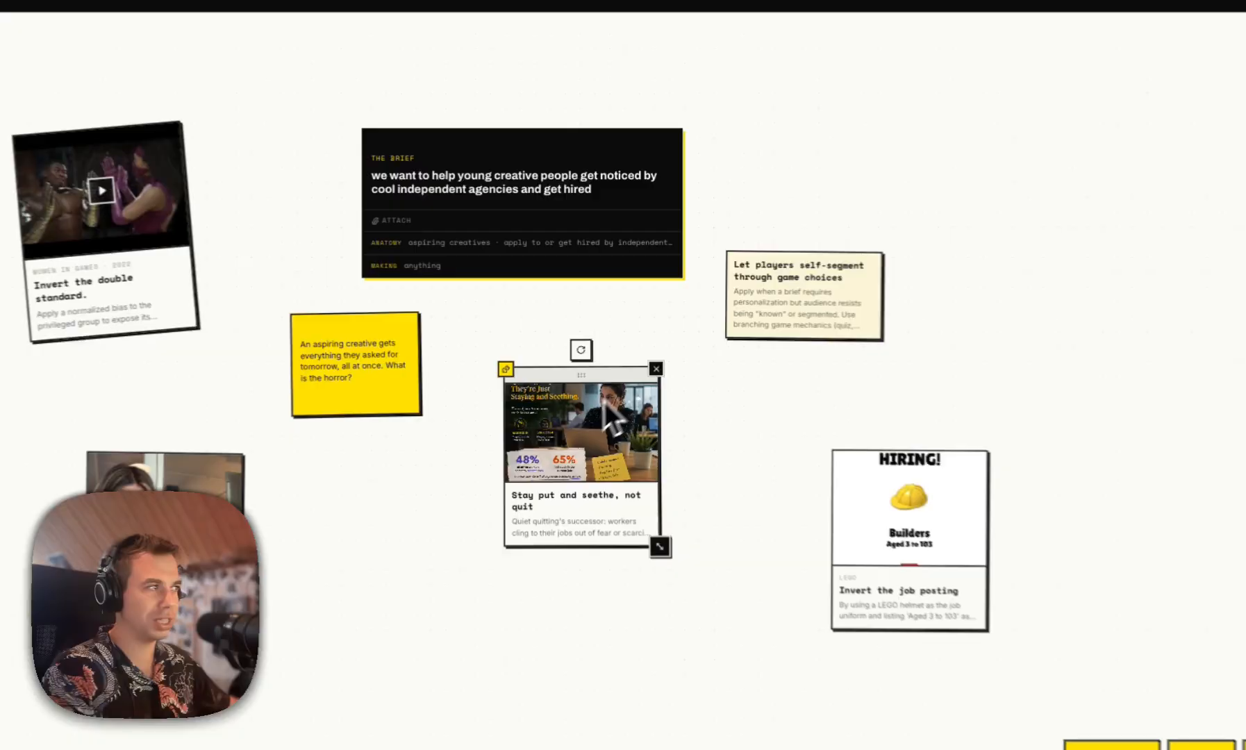
pyautogui.moveTo(620, 377); pyautogui.dragTo(647, 380)
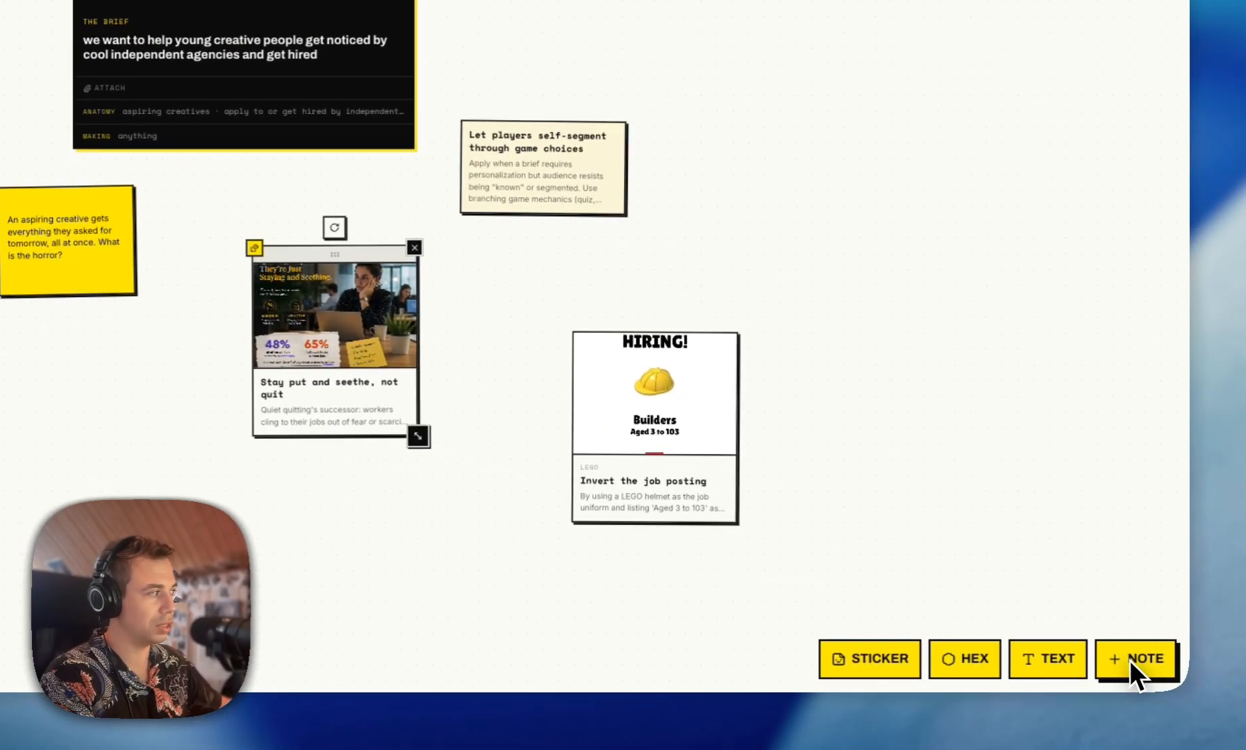
# Step: Add a note by the photo card reading 'what if it was only on insta?'
pyautogui.click(1153, 669)
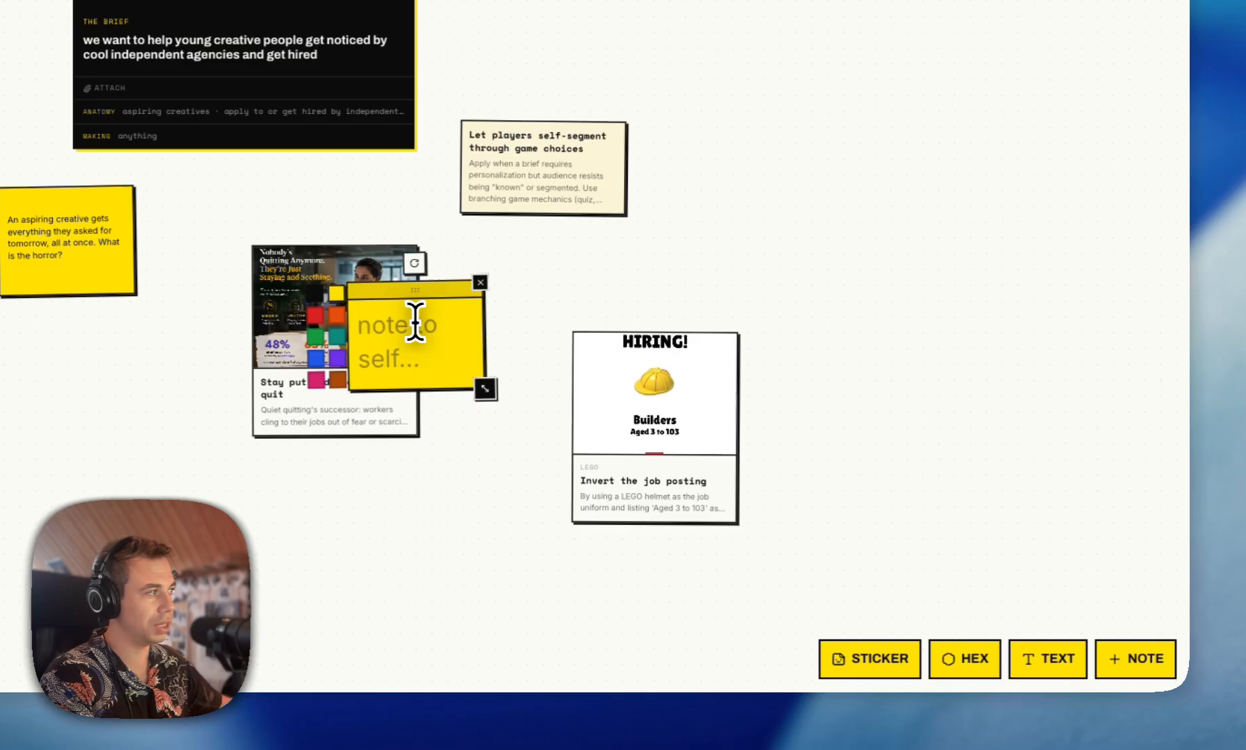
pyautogui.moveTo(416, 290); pyautogui.dragTo(119, 386)
pyautogui.click(134, 442)
pyautogui.write('what if it wa')
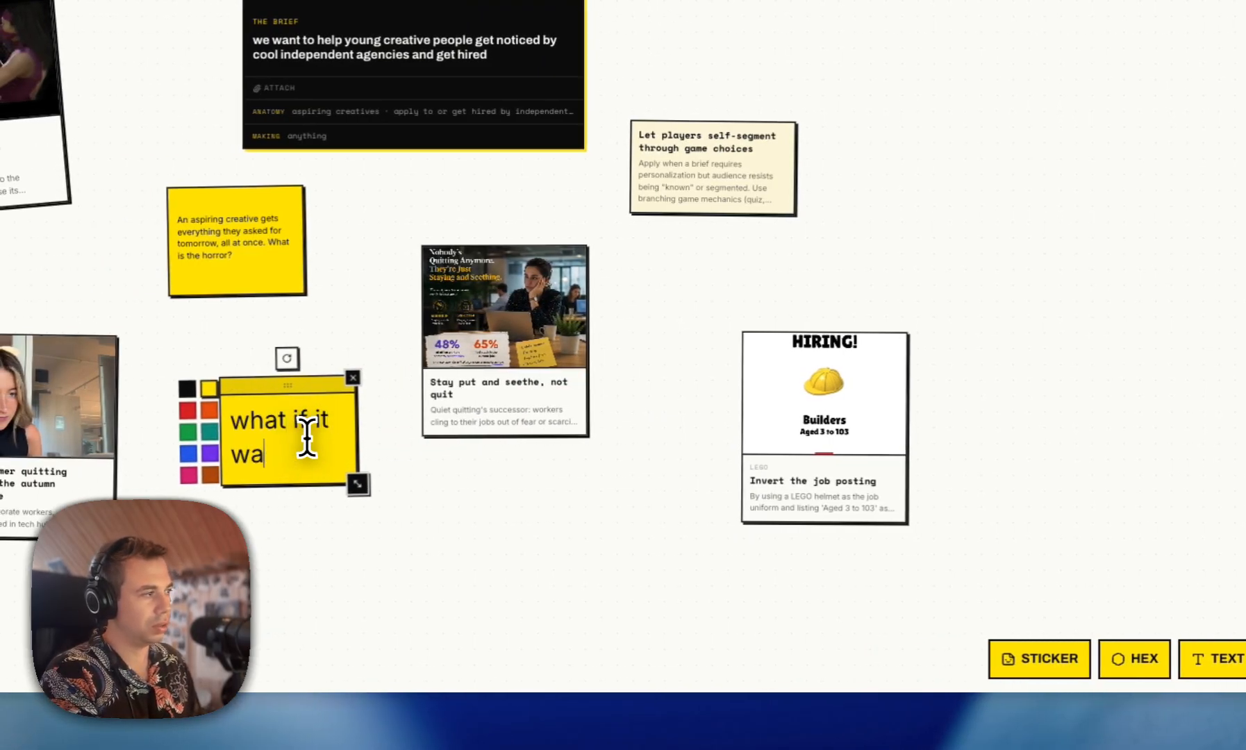
pyautogui.write('s only on insta?')
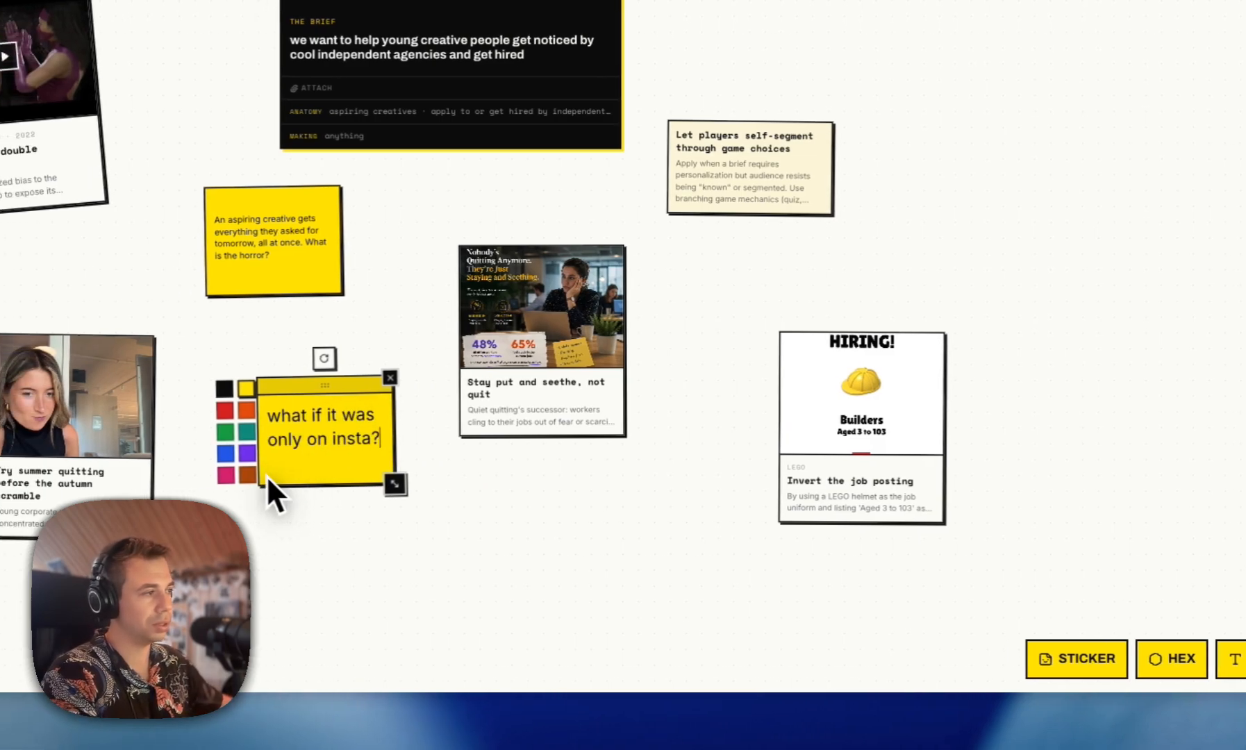
# Step: Make the insta note purple and shift it slightly left
pyautogui.click(210, 453)
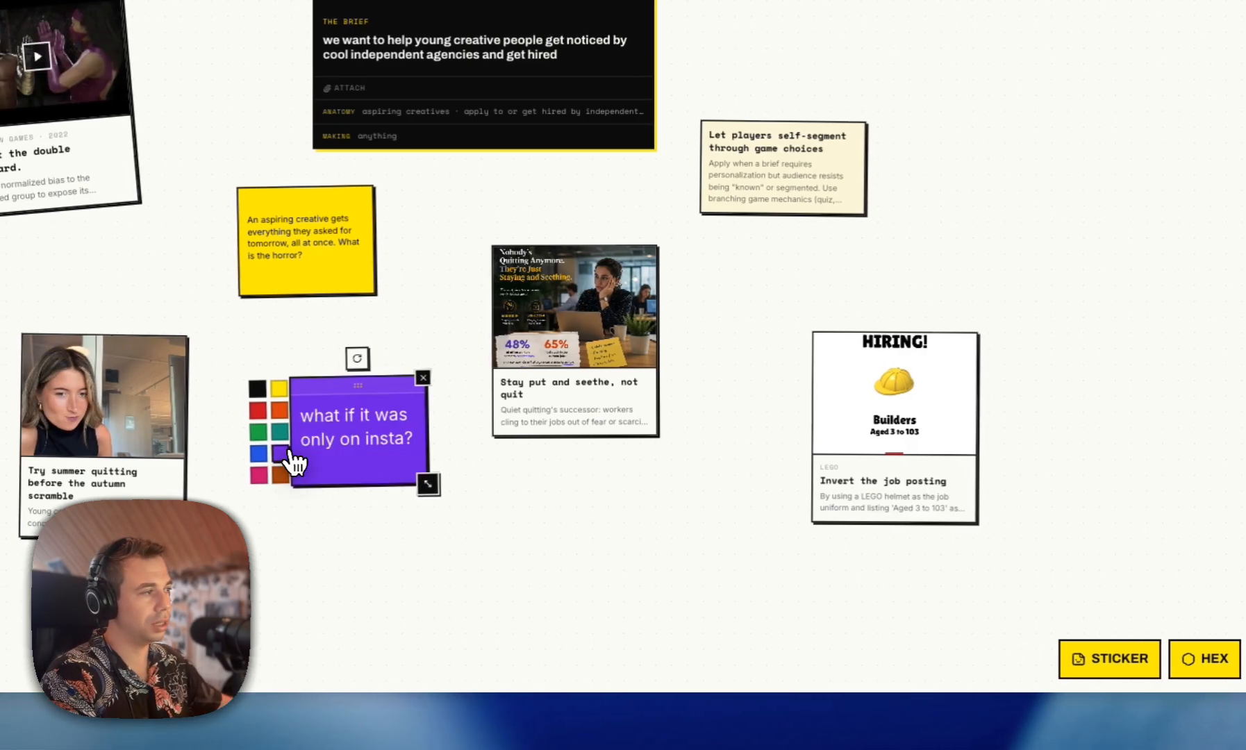
pyautogui.click(462, 566)
pyautogui.moveTo(399, 410); pyautogui.dragTo(368, 405)
pyautogui.click(593, 553)
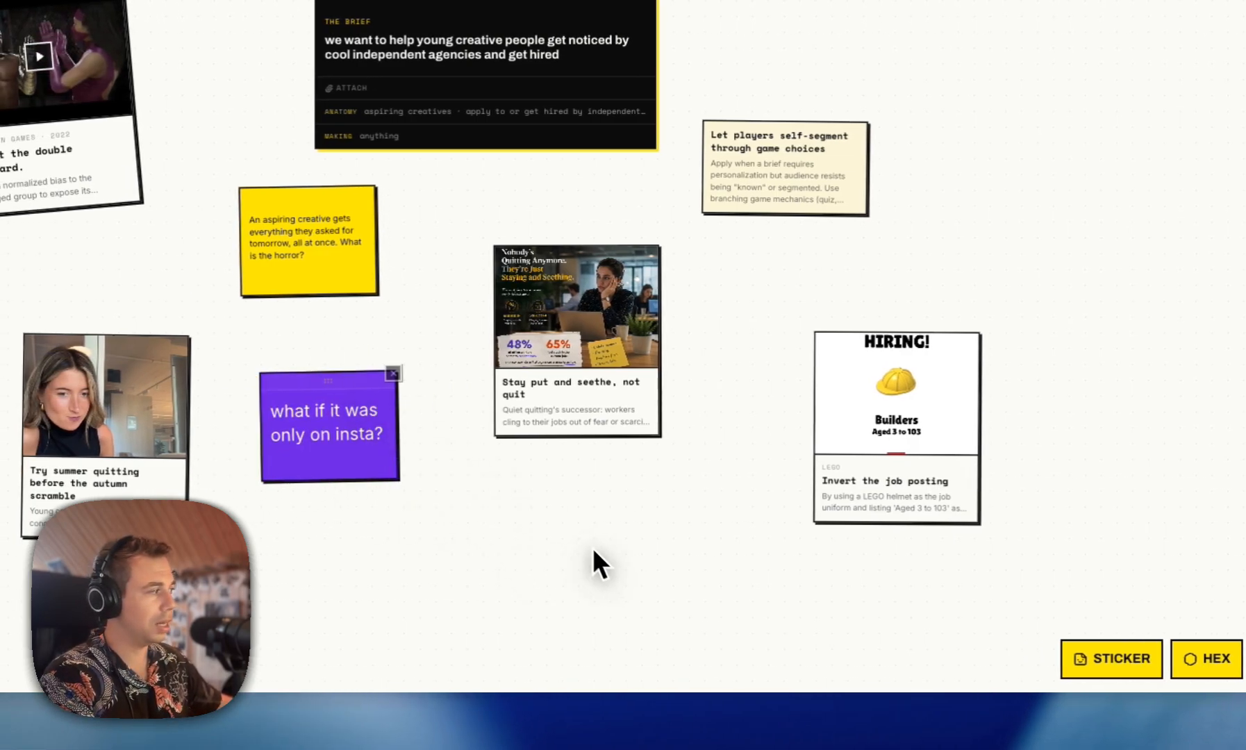
pyautogui.moveTo(699, 670); pyautogui.dragTo(757, 528)
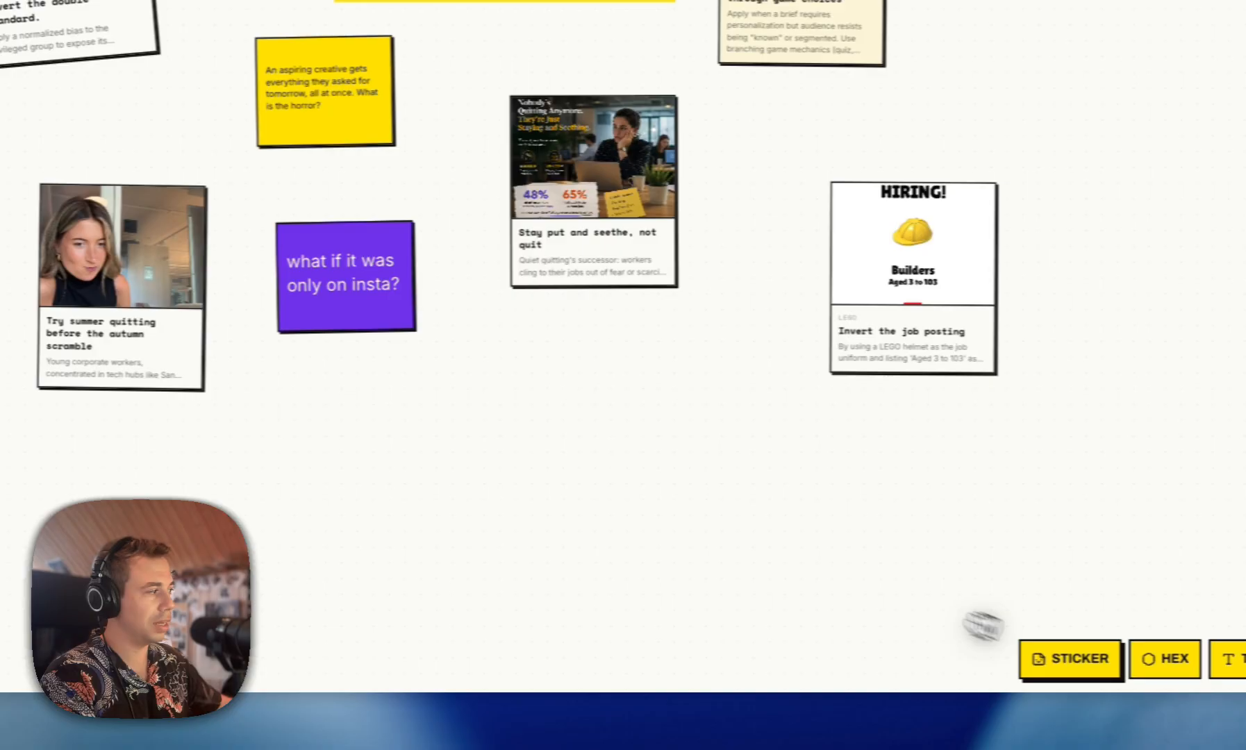
# Step: Add a shrunken duck doodle sticker onto the yellow note
pyautogui.click(1073, 660)
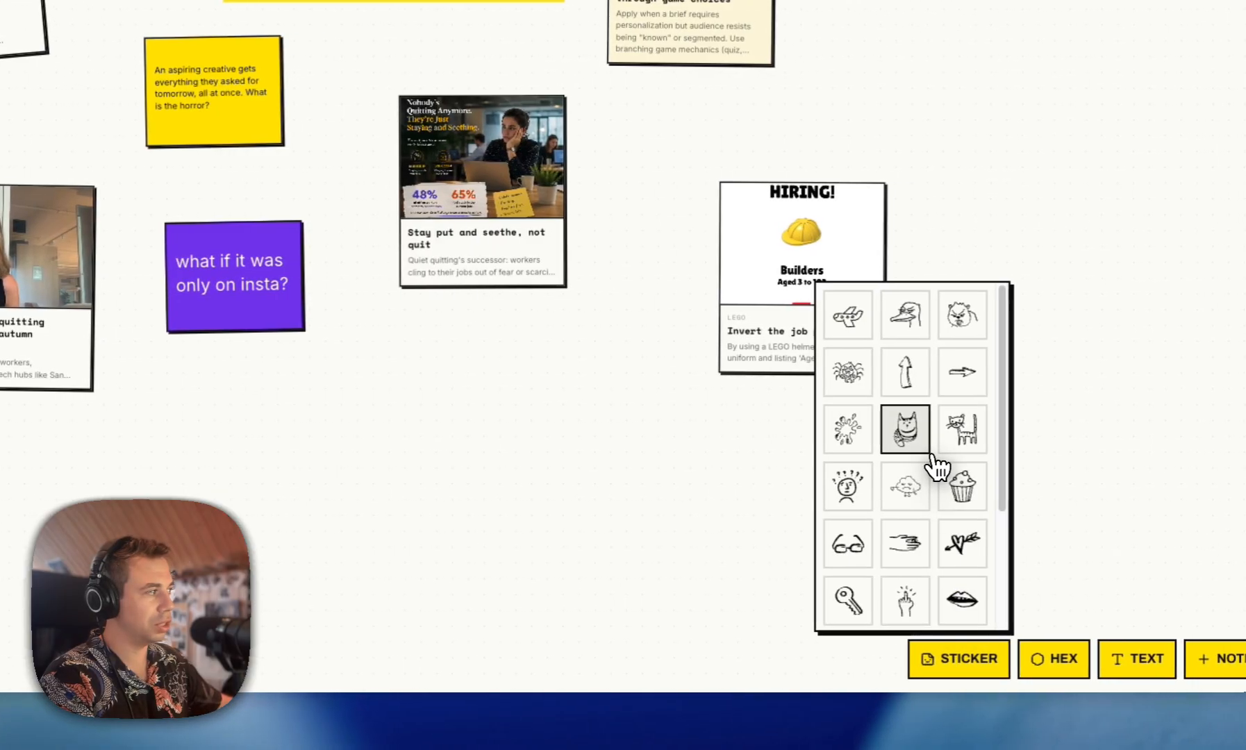
pyautogui.click(908, 323)
pyautogui.moveTo(569, 336); pyautogui.dragTo(256, 143)
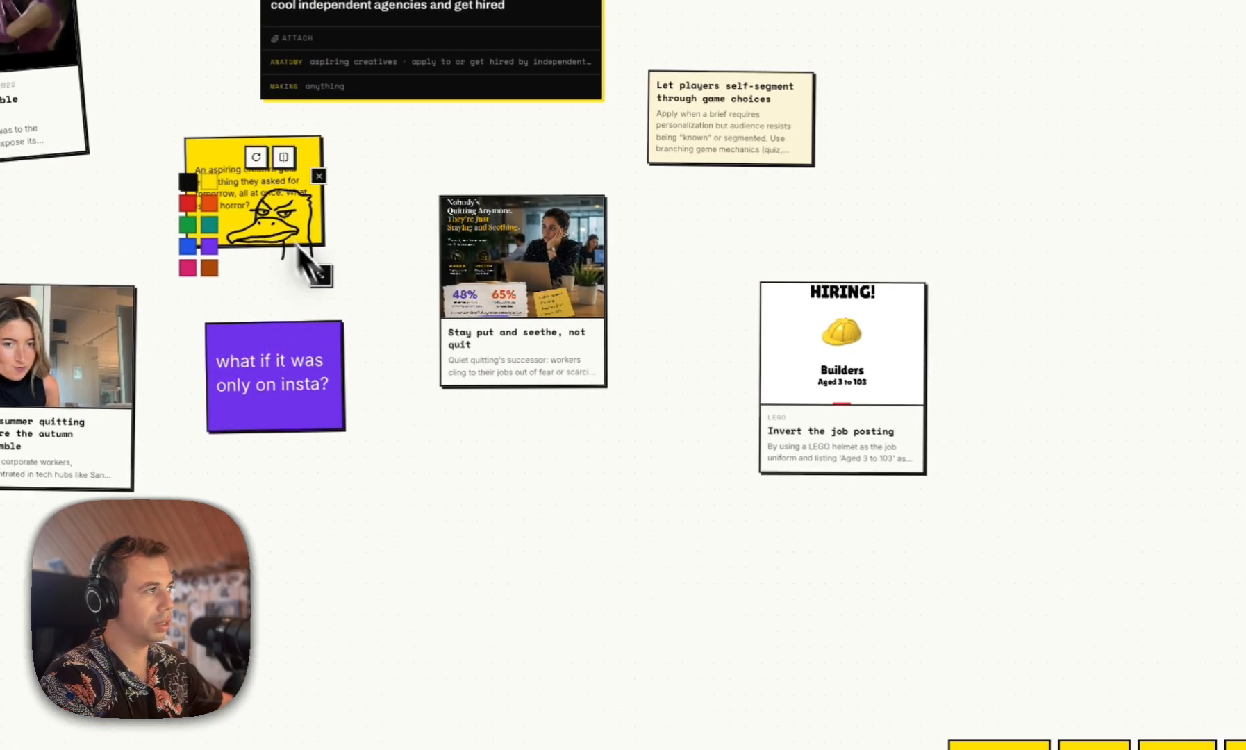
pyautogui.moveTo(323, 278); pyautogui.dragTo(283, 243)
pyautogui.moveTo(269, 221); pyautogui.dragTo(345, 229)
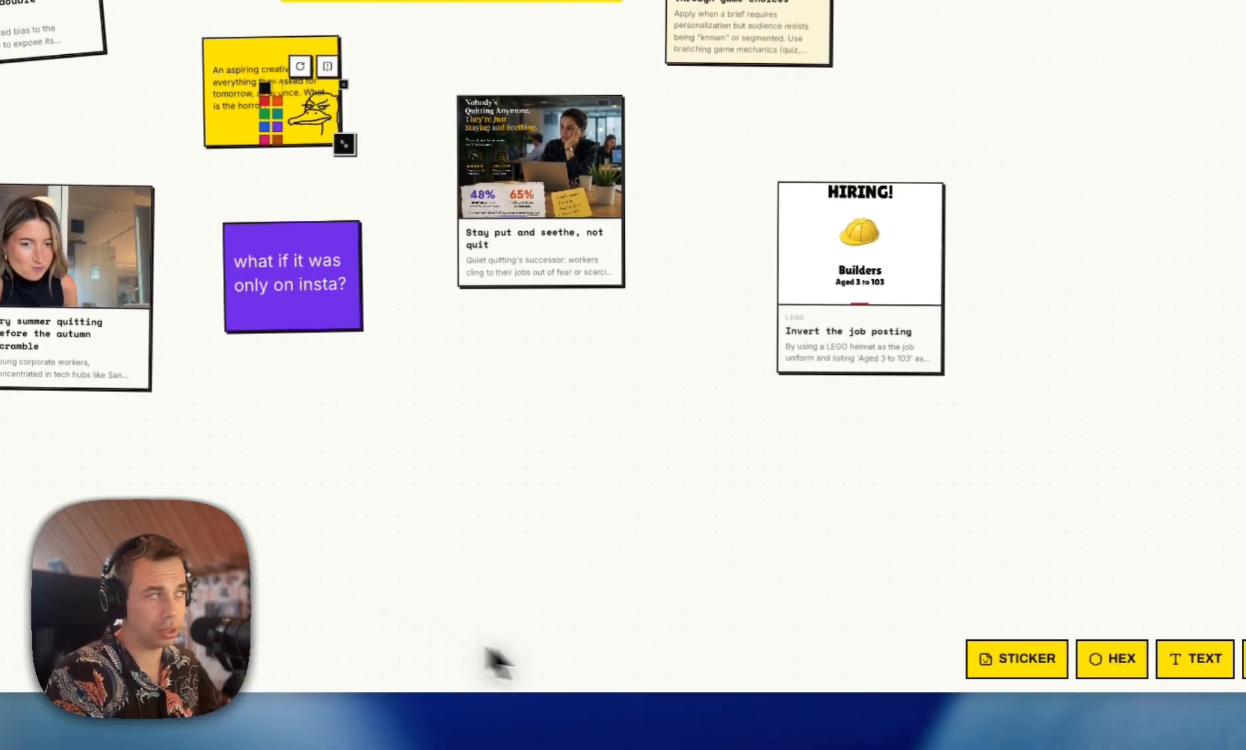
pyautogui.click(669, 661)
# Step: Add a small red heart-and-arrow doodle beside the summer-quitting photo card
pyautogui.click(1006, 658)
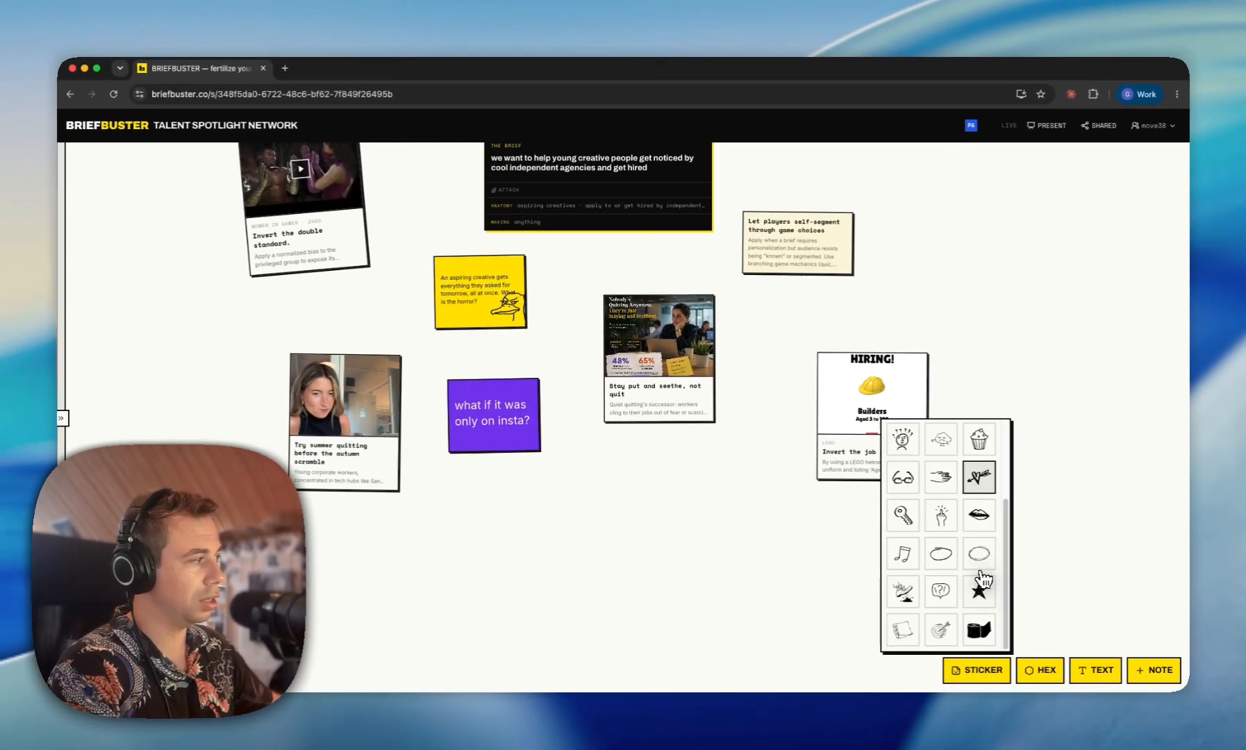
pyautogui.scroll(-3, 969, 549)
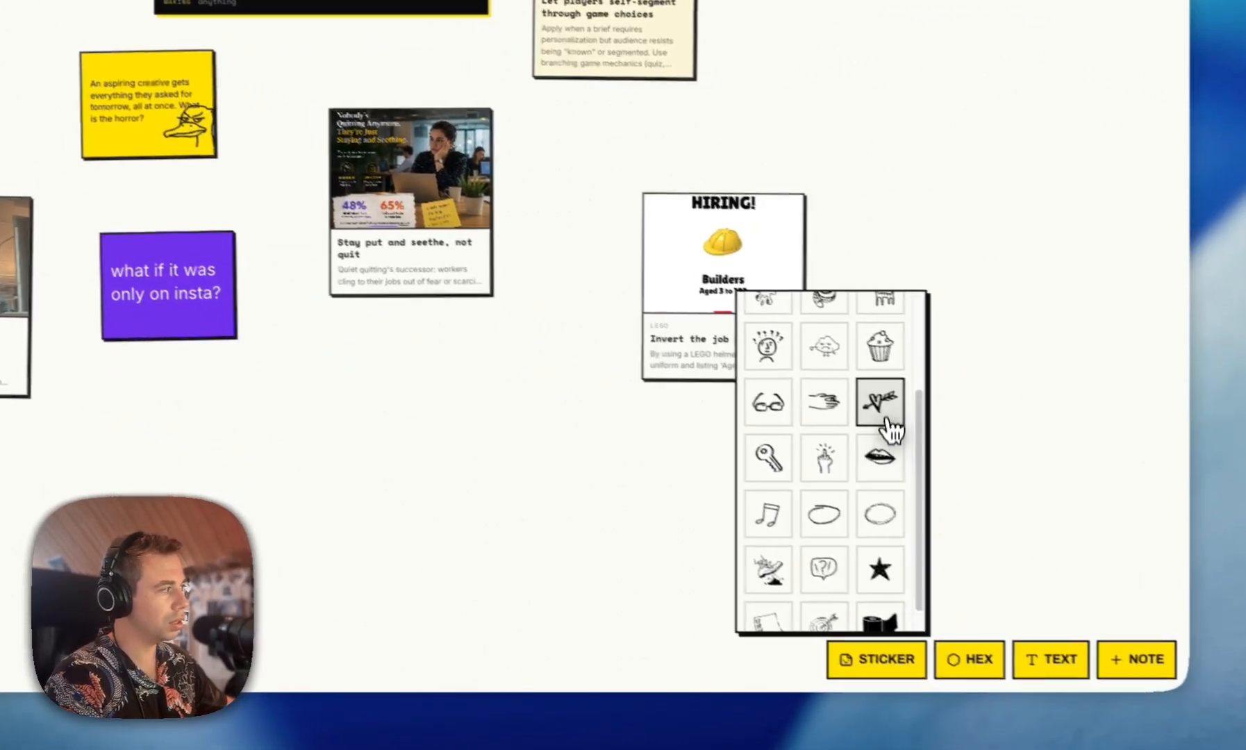
pyautogui.click(979, 493)
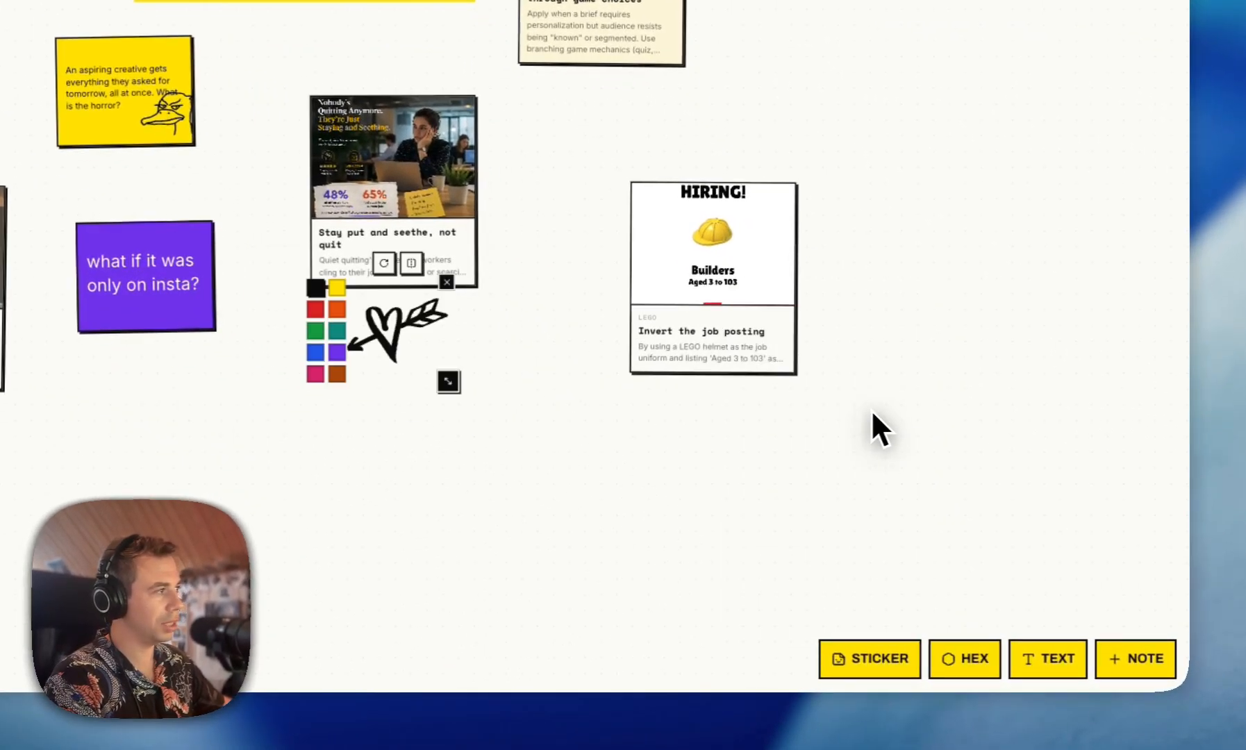
pyautogui.moveTo(159, 402); pyautogui.dragTo(1, 341)
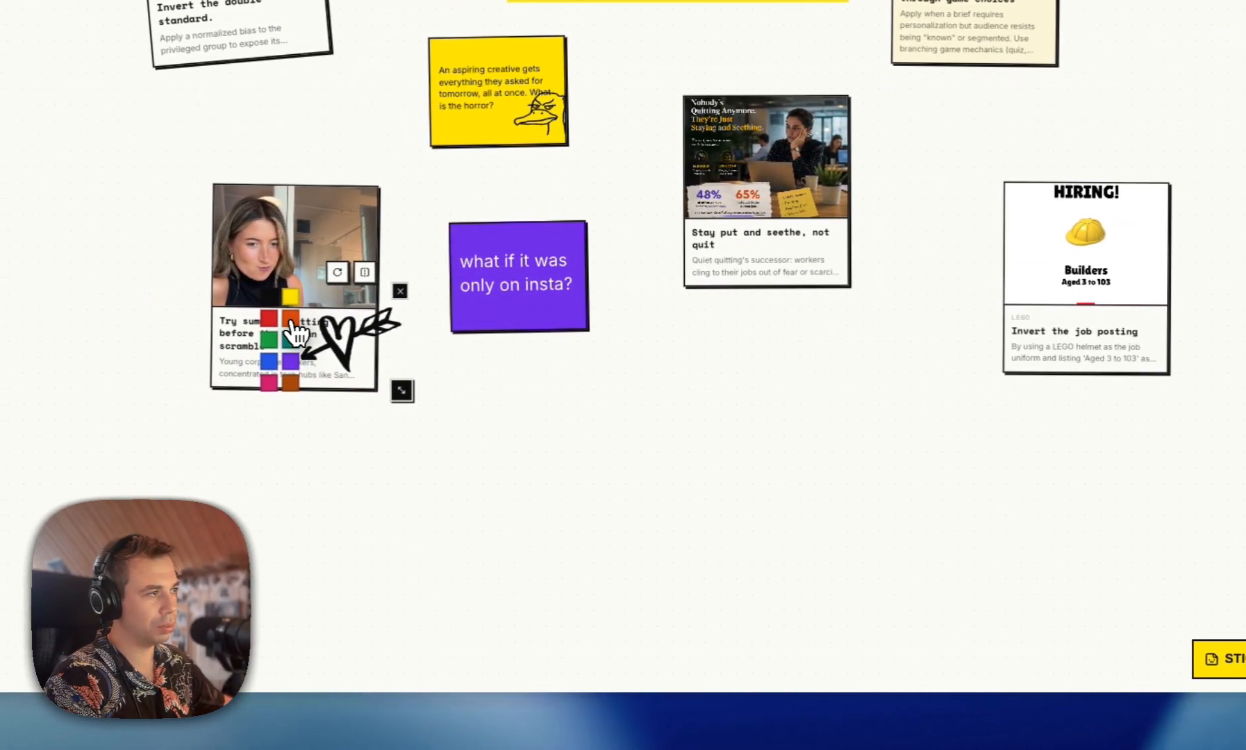
pyautogui.click(268, 319)
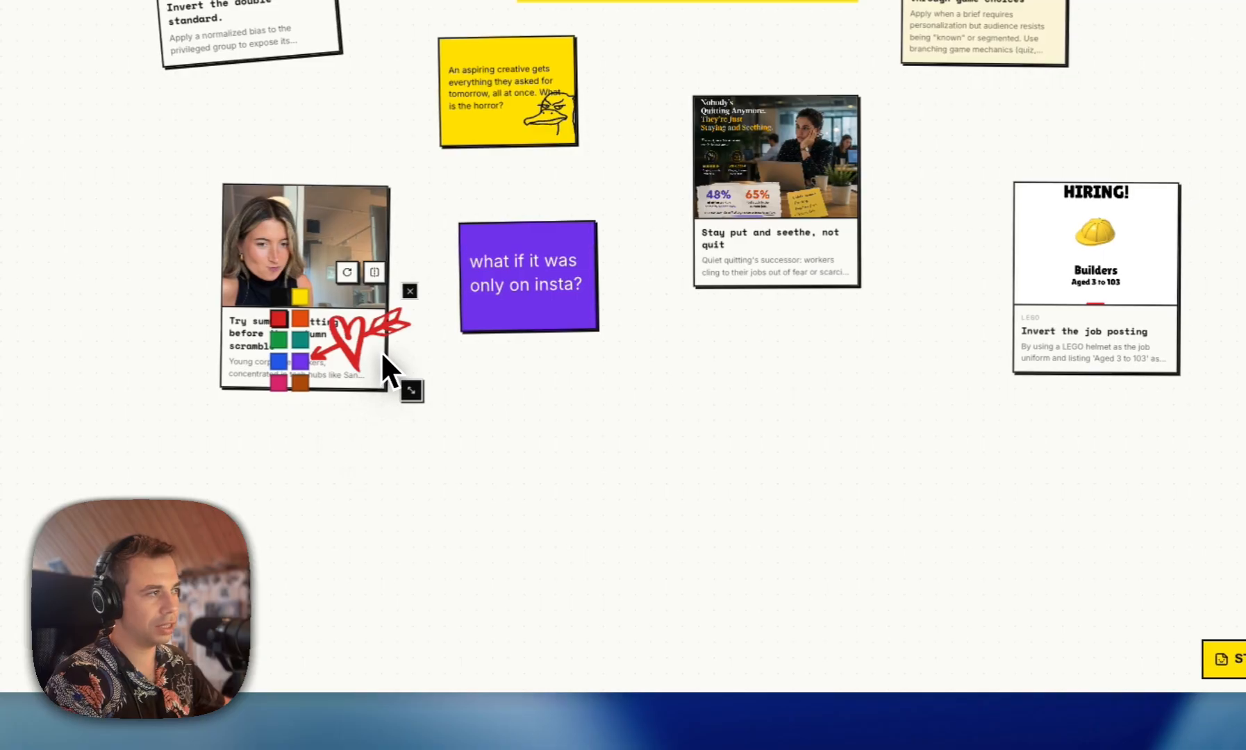
pyautogui.moveTo(411, 389); pyautogui.dragTo(378, 360)
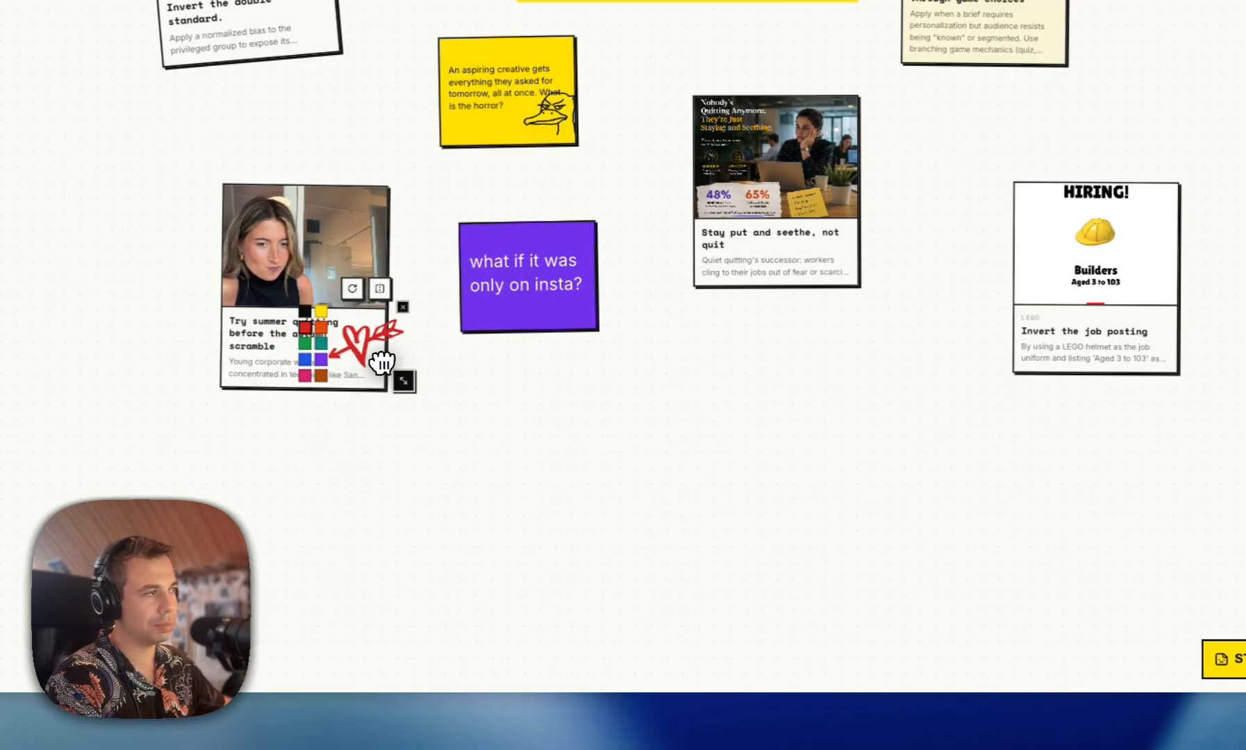
pyautogui.scroll(3, 705, 427)
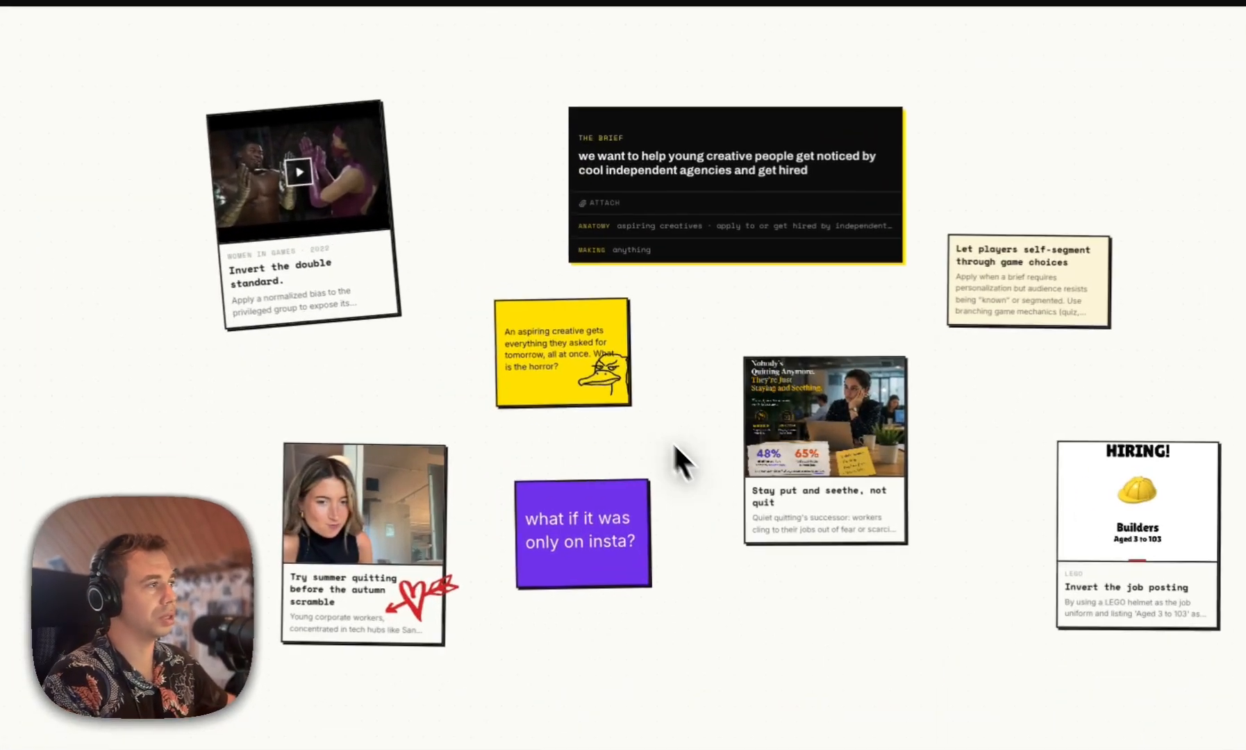
pyautogui.moveTo(611, 374)
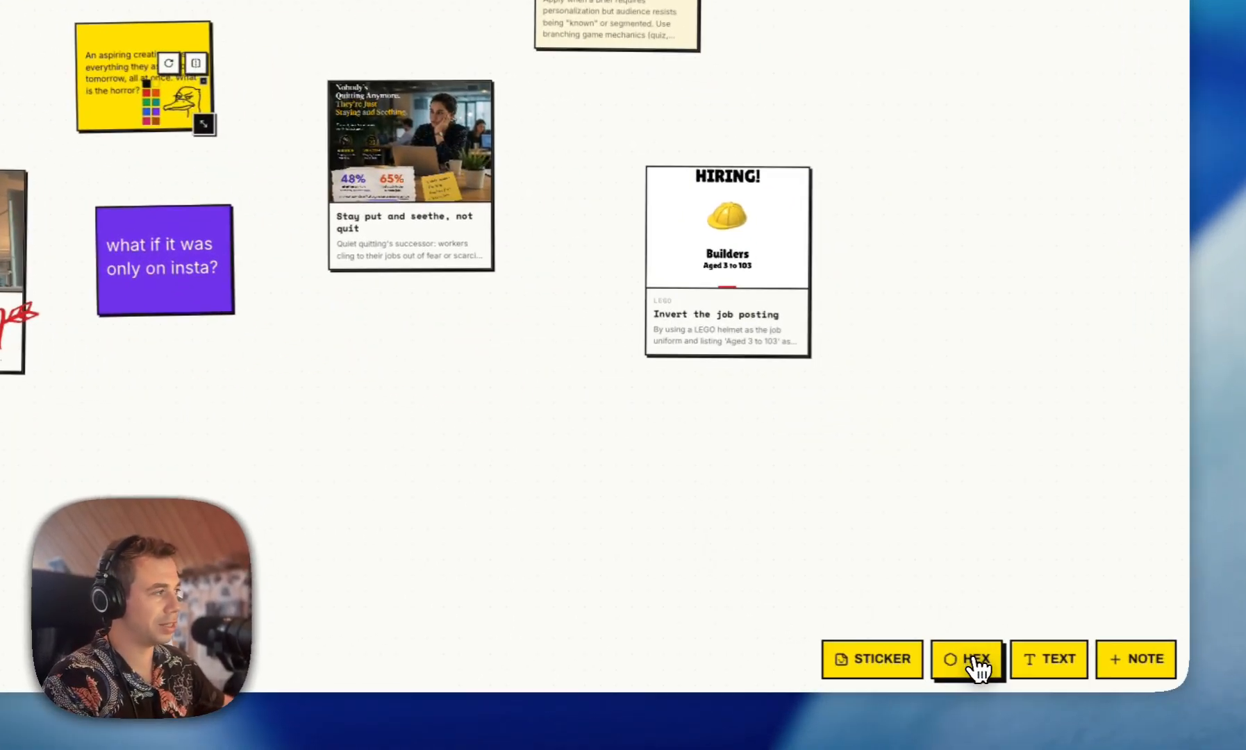
# Step: Add a hex below the purple note, generate a concept, and wire it to the seethe card
pyautogui.click(1040, 669)
pyautogui.moveTo(483, 368); pyautogui.dragTo(373, 404)
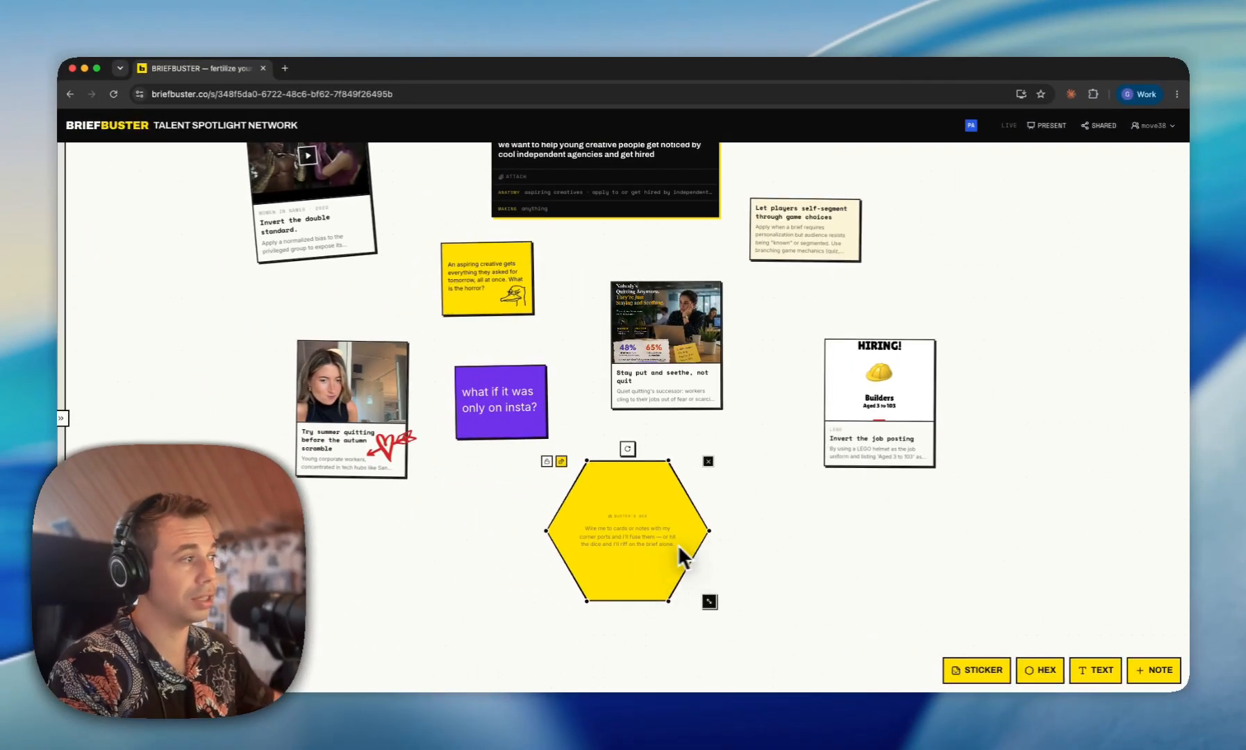
pyautogui.scroll(3, 677, 544)
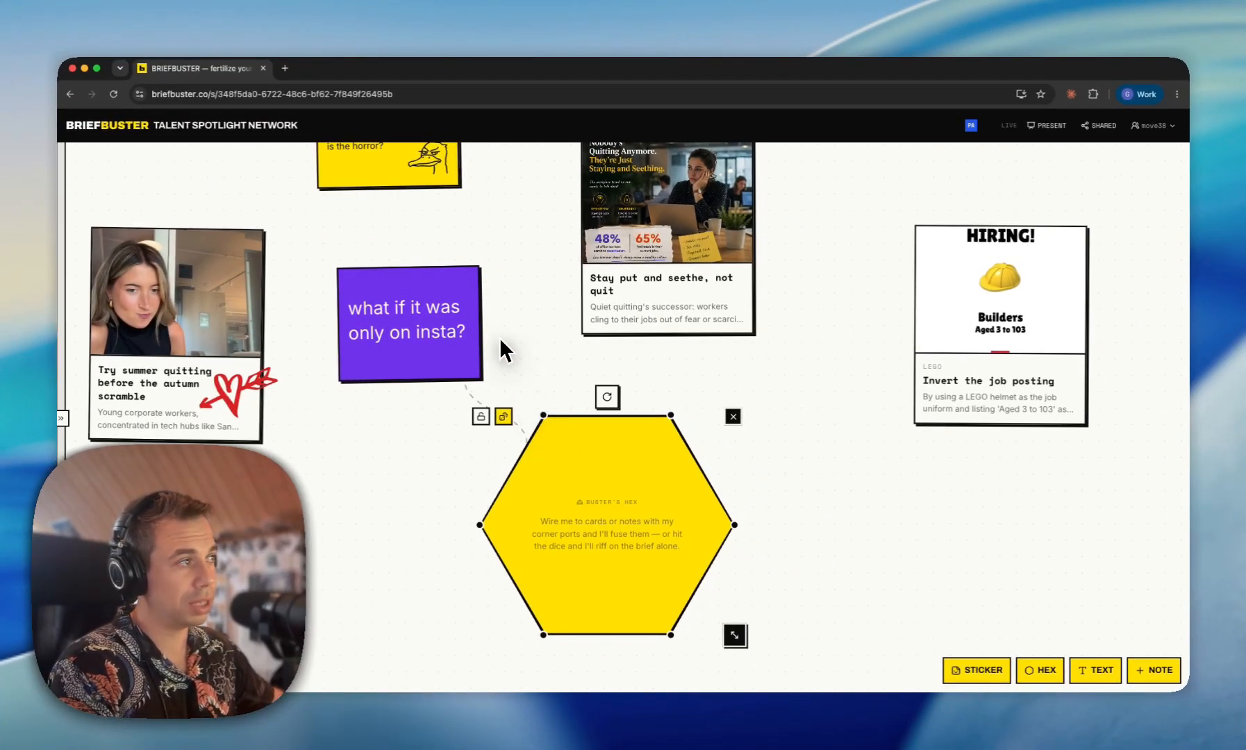
pyautogui.click(504, 416)
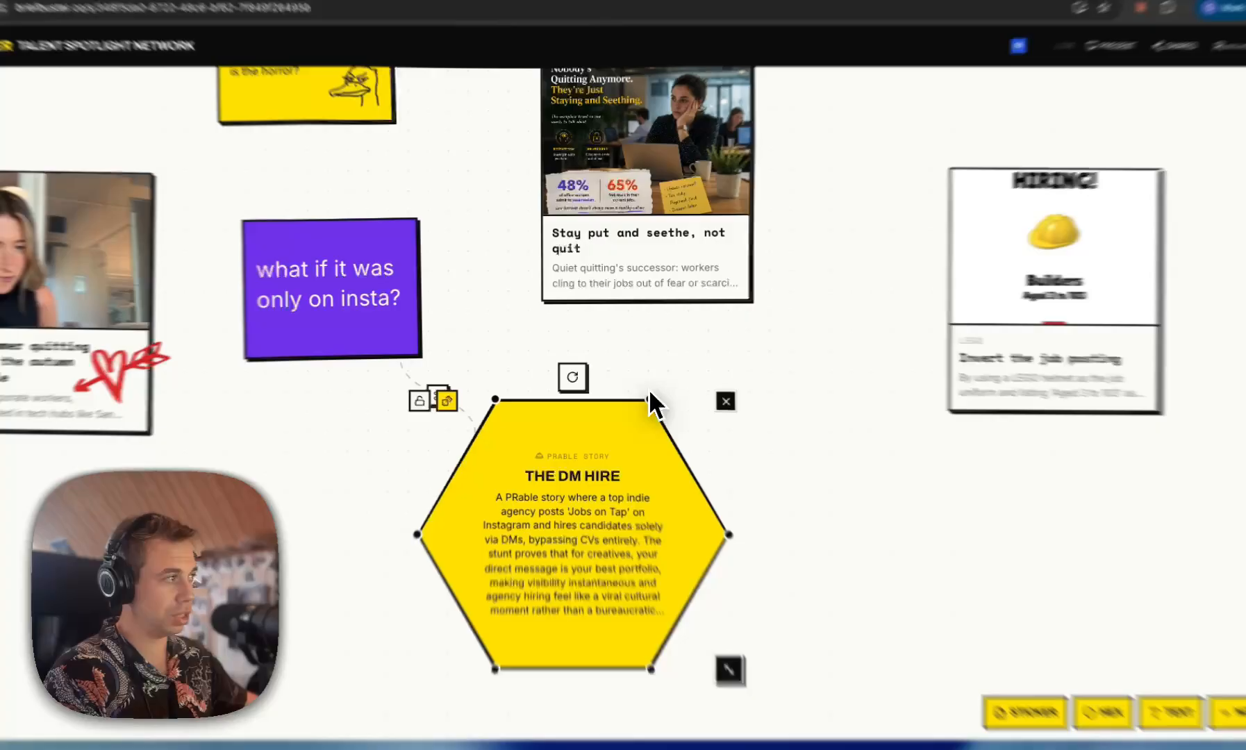
pyautogui.moveTo(649, 397); pyautogui.dragTo(669, 289)
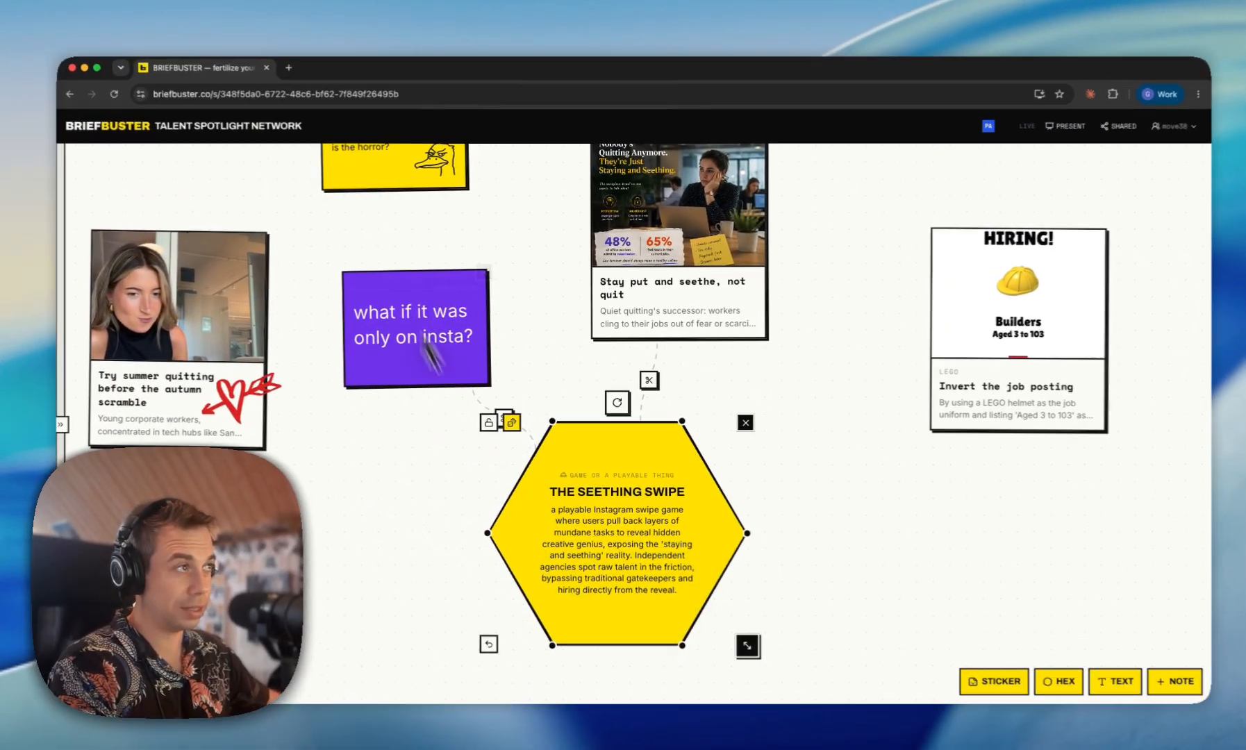
pyautogui.moveTo(420, 298); pyautogui.dragTo(194, 540)
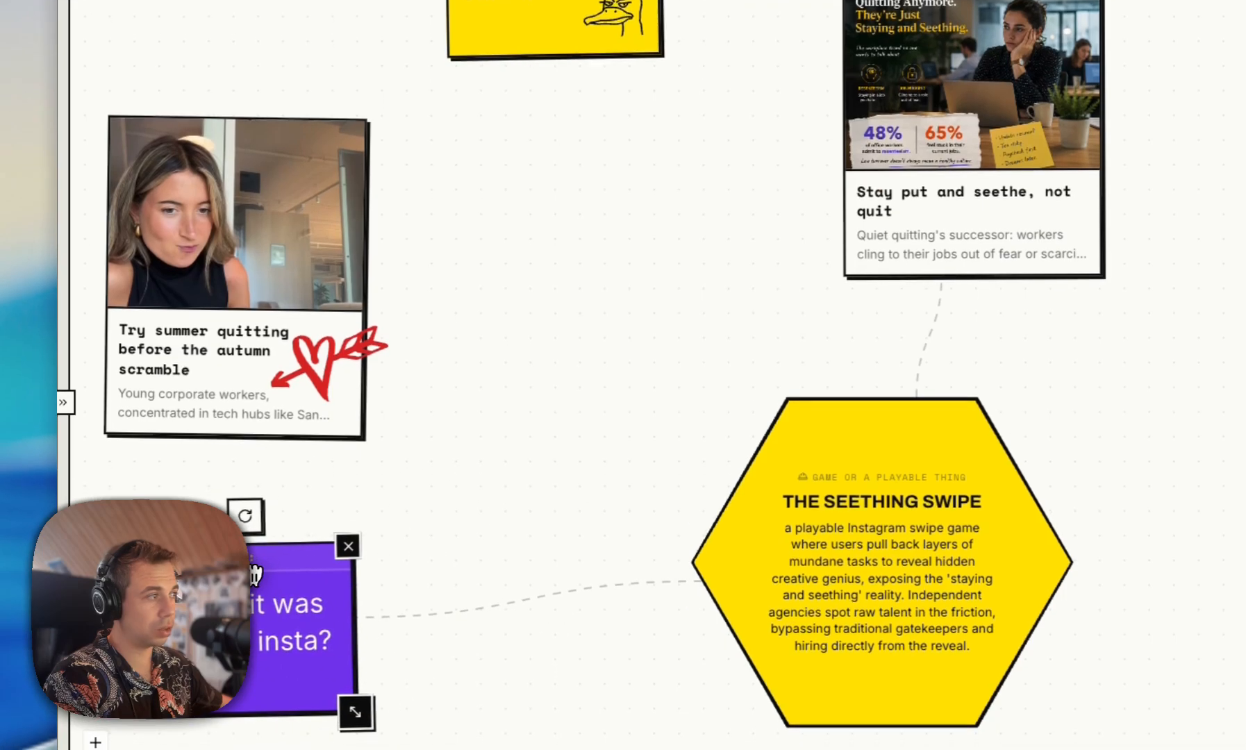
# Step: Lock the hex's STOP SEETHING, START POSTING concept and place a second hex to its right
pyautogui.click(888, 442)
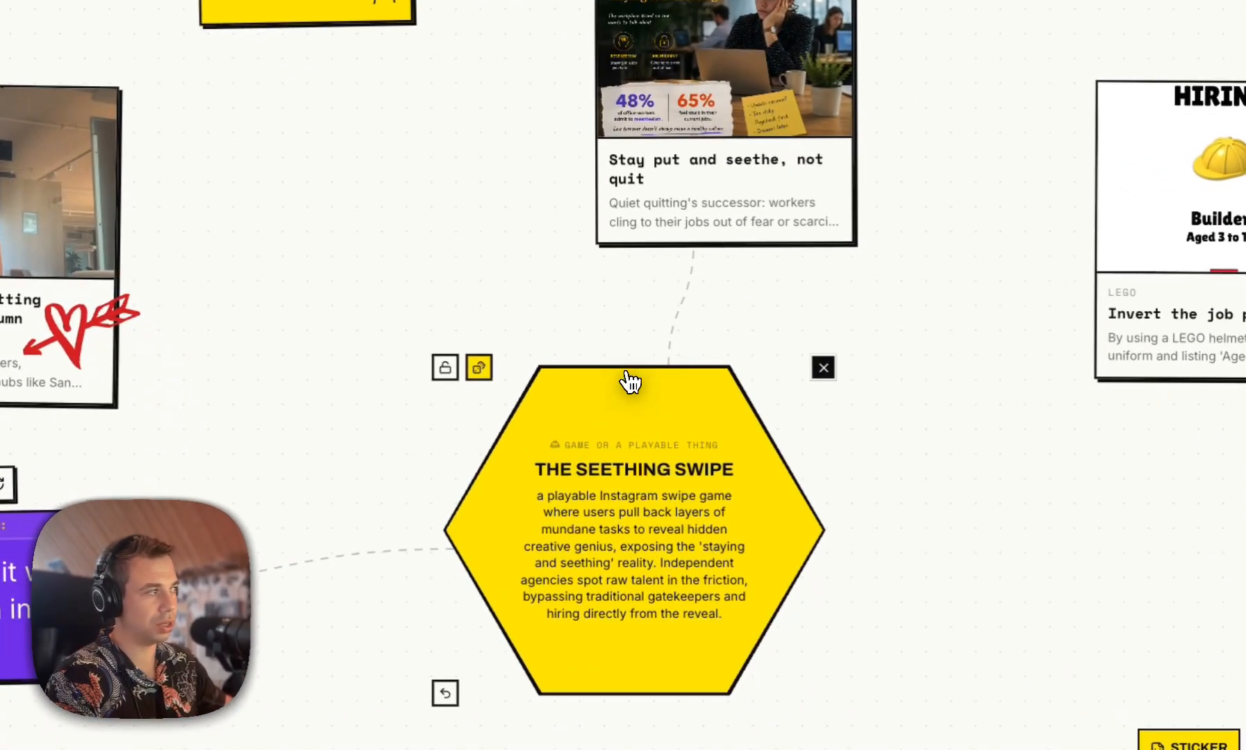
pyautogui.moveTo(617, 406); pyautogui.dragTo(414, 446)
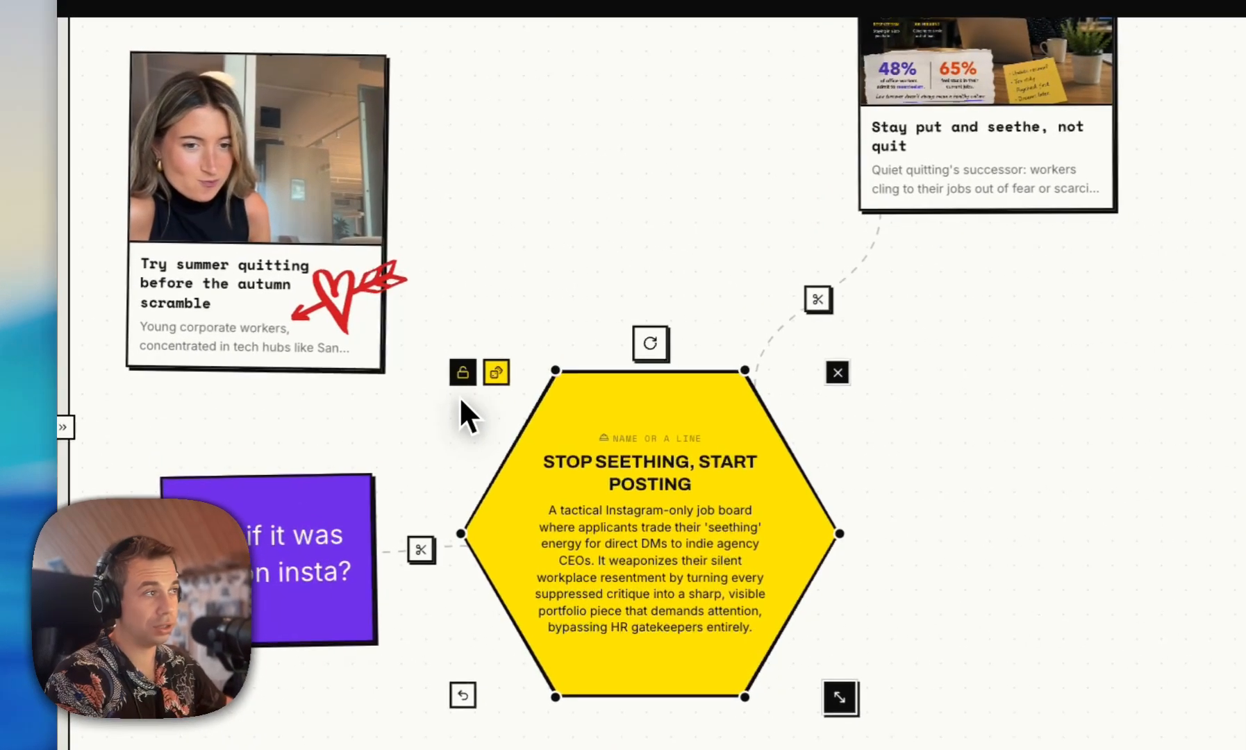
pyautogui.click(330, 383)
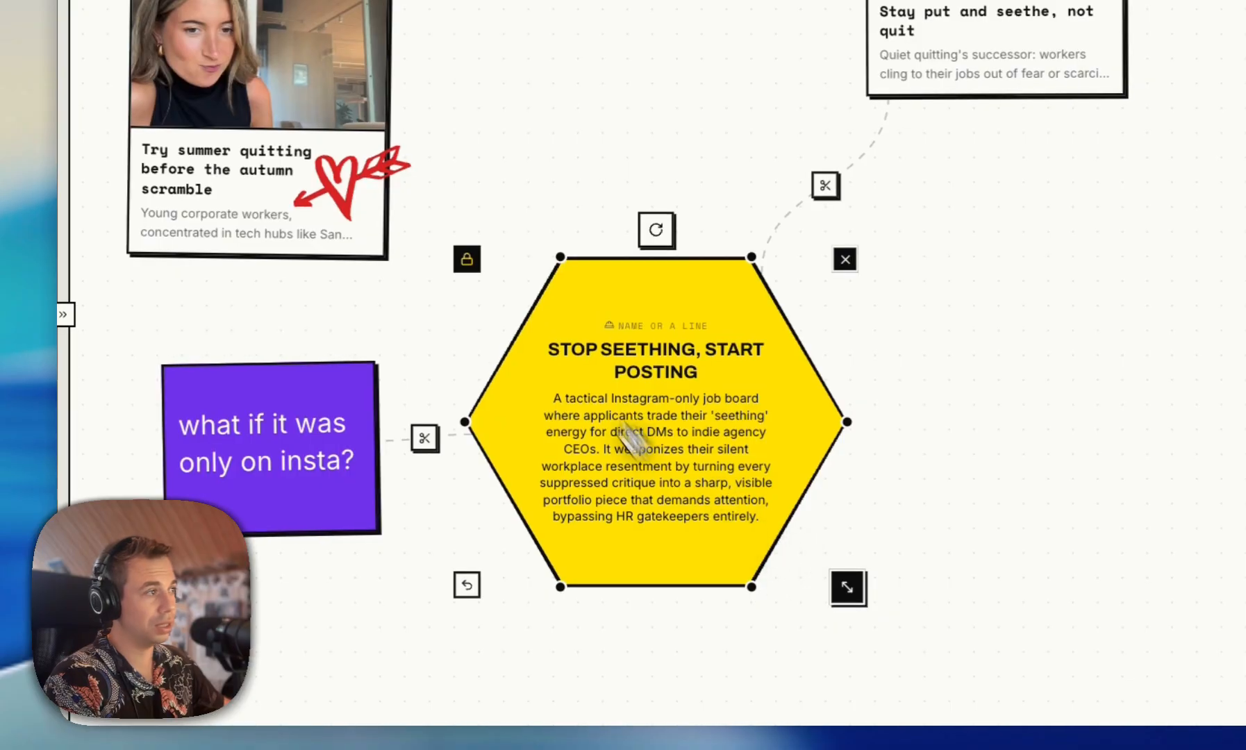
pyautogui.moveTo(791, 404)
pyautogui.mouseDown()
pyautogui.moveTo(815, 396)
pyautogui.moveTo(785, 412)
pyautogui.moveTo(789, 402)
pyautogui.mouseUp()
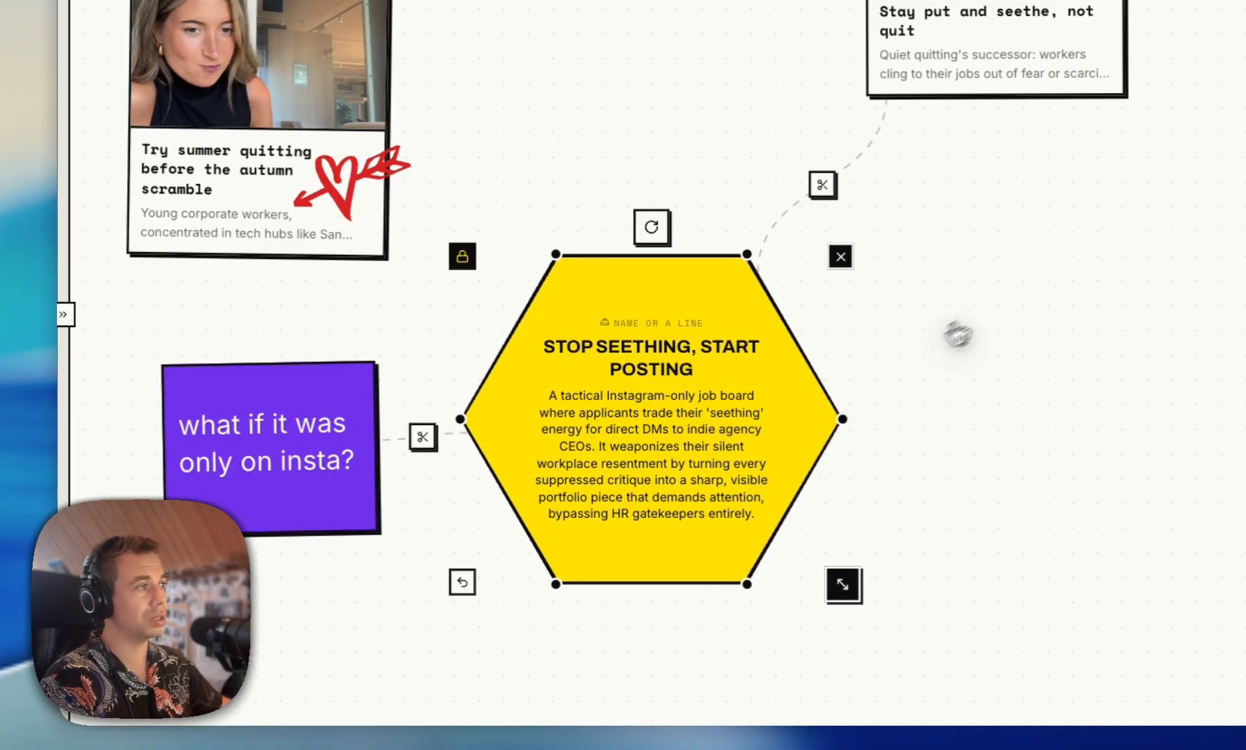
pyautogui.click(981, 438)
pyautogui.click(1028, 666)
pyautogui.moveTo(585, 356); pyautogui.dragTo(656, 292)
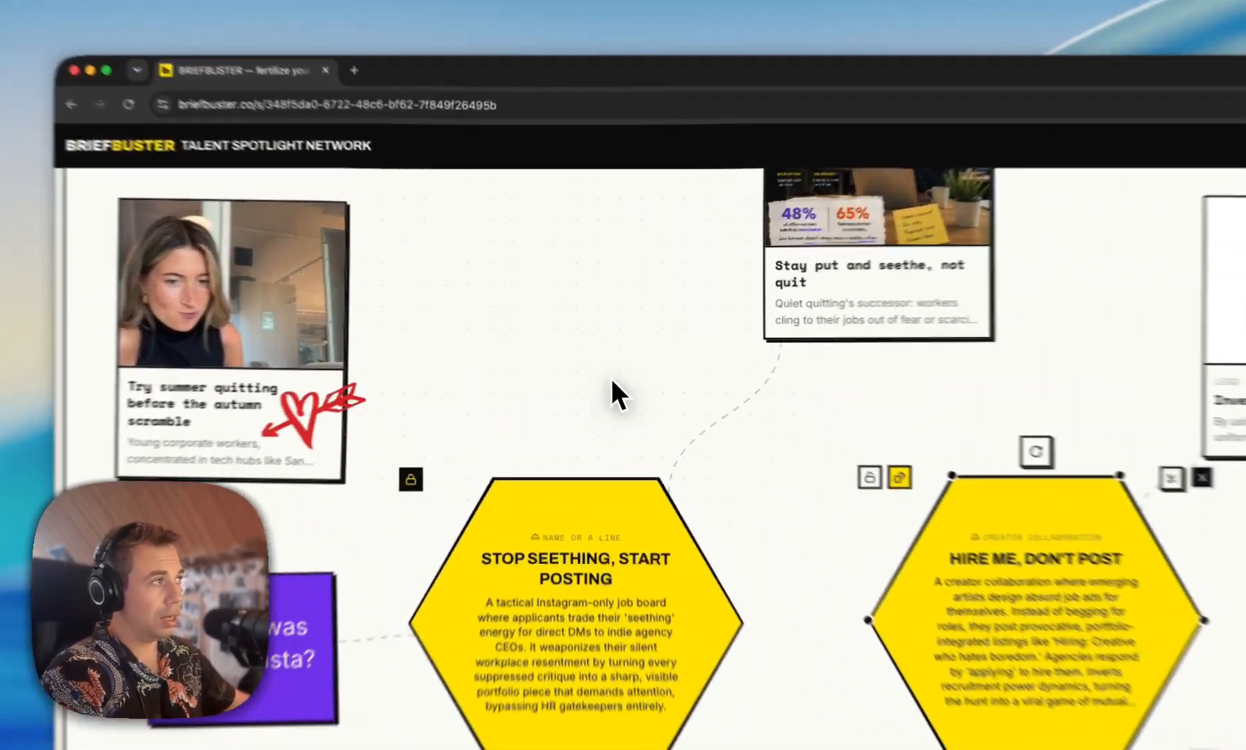
# Step: Set the brief's MAKING to '30-60 second film', then regenerate the second hex into THE ANTI-SENIOR CREATIVE
pyautogui.scroll(-3, 468, 302)
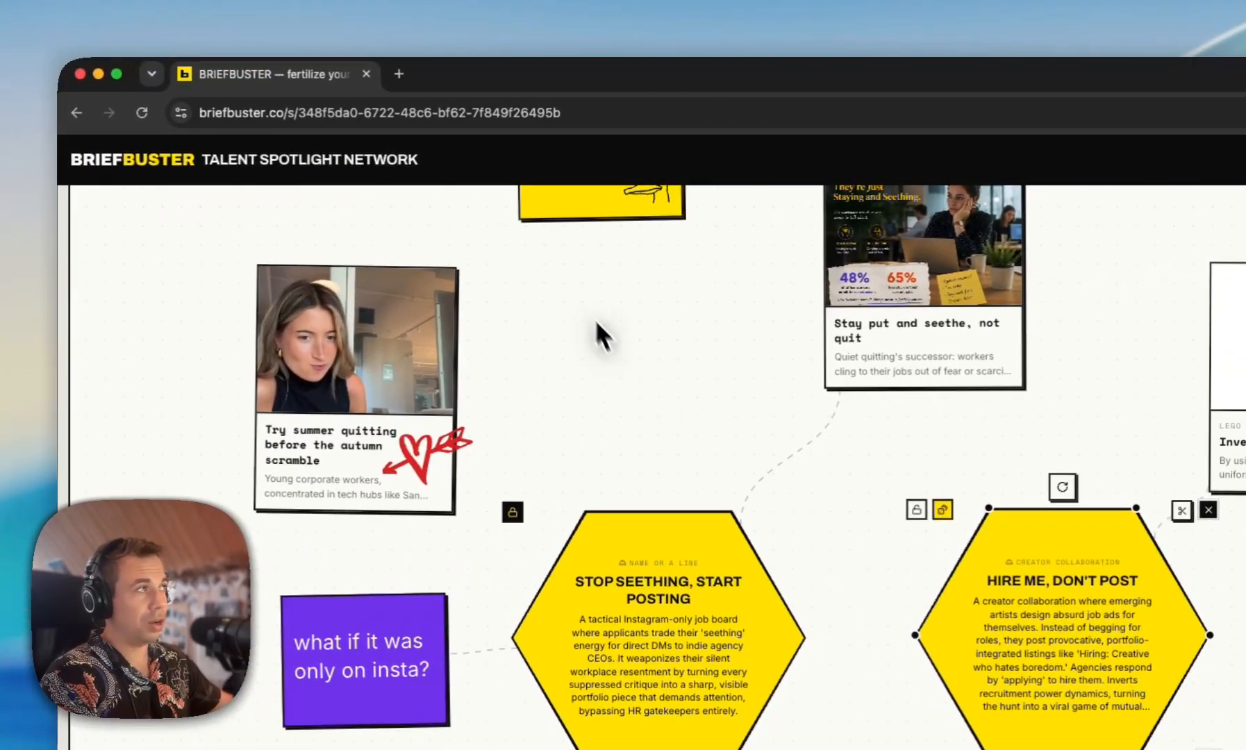
pyautogui.moveTo(412, 197); pyautogui.dragTo(410, 521)
pyautogui.click(721, 504)
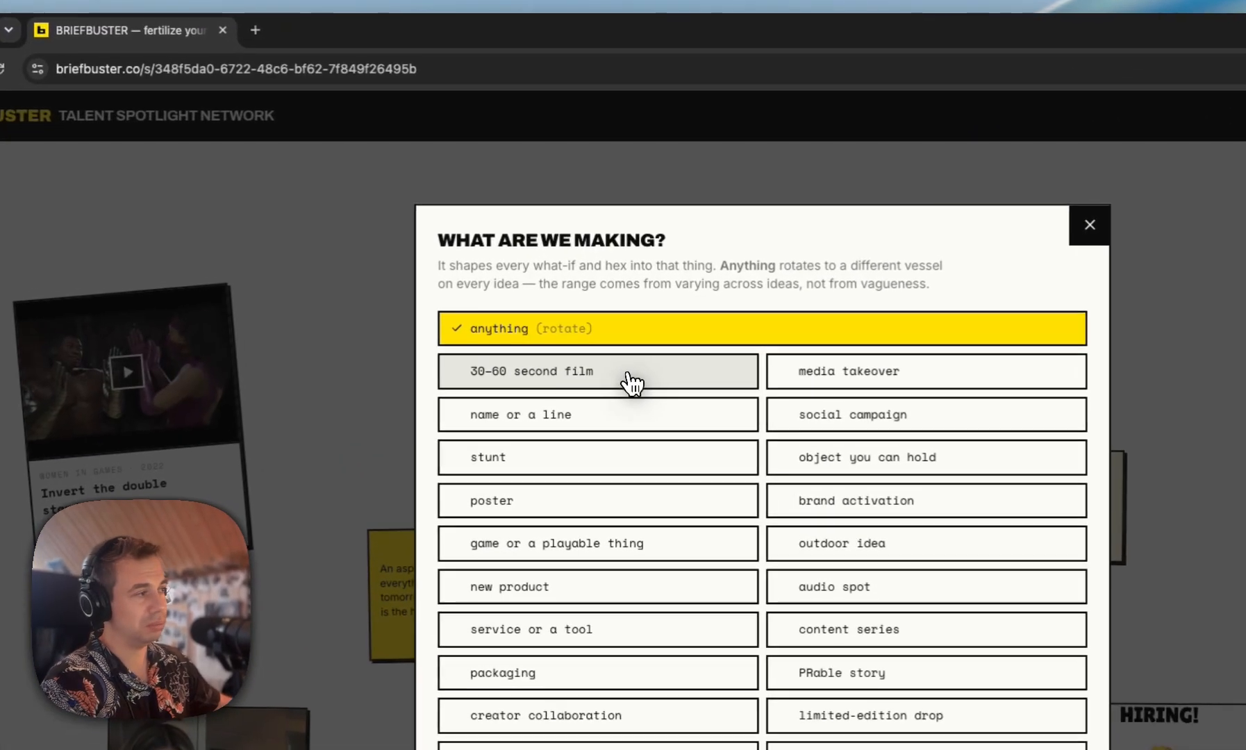
pyautogui.click(534, 300)
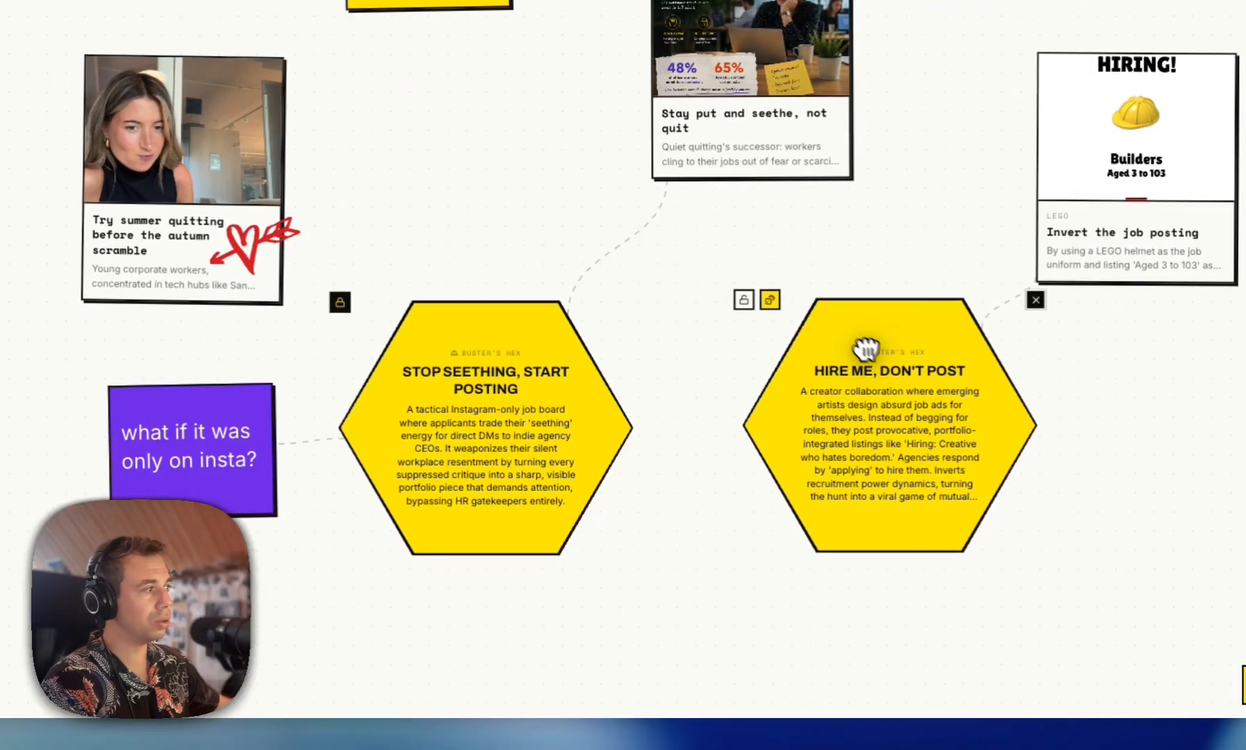
pyautogui.click(770, 301)
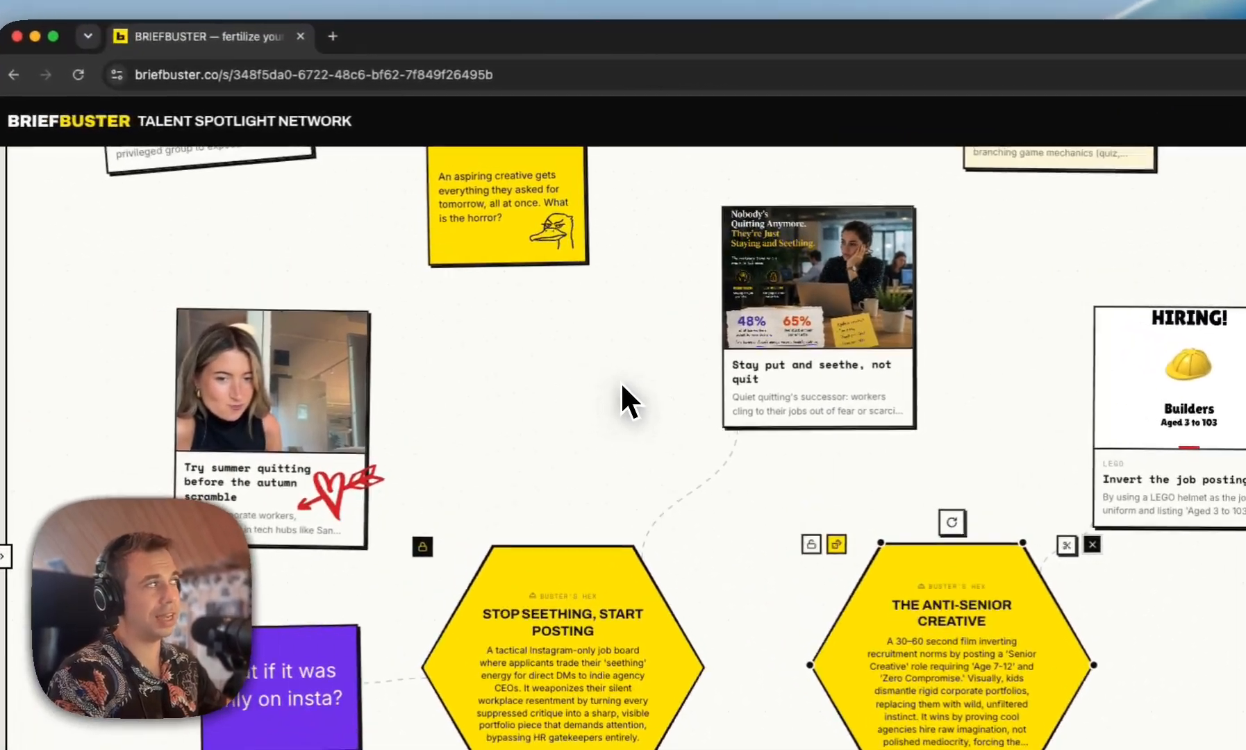
pyautogui.moveTo(478, 297); pyautogui.dragTo(511, 479)
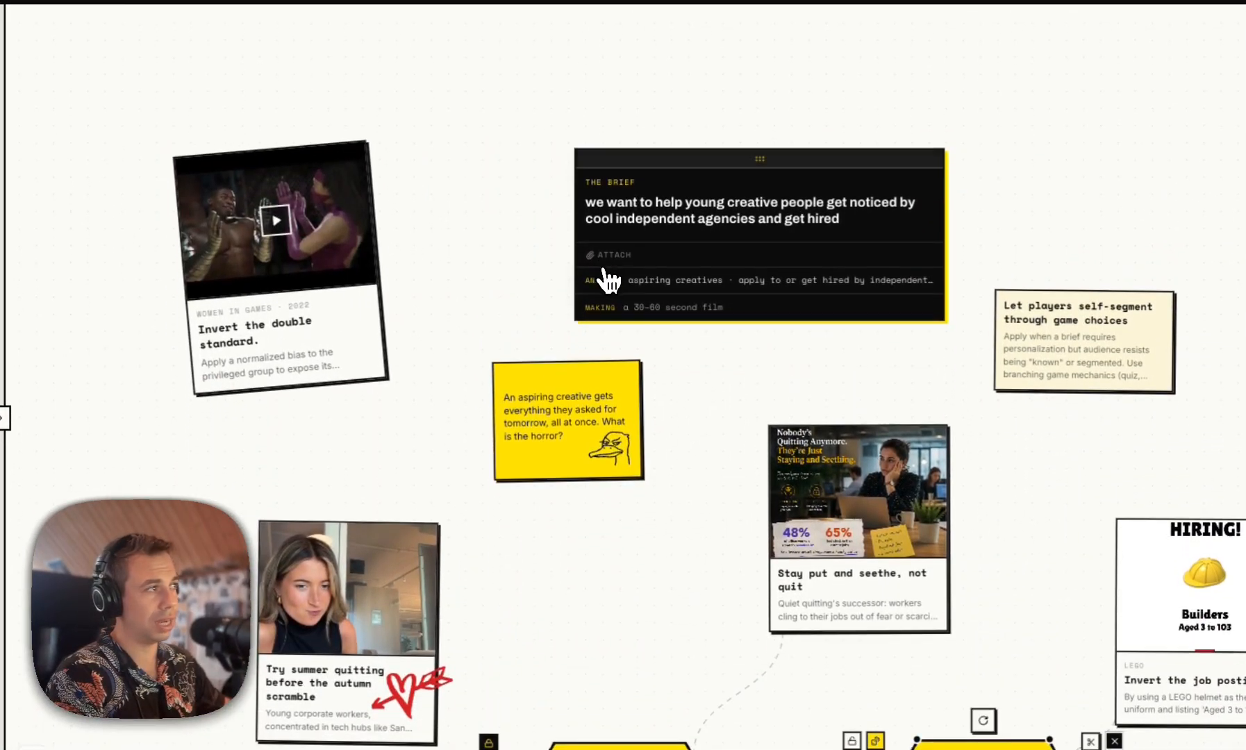
# Step: Add a what-if idea to the Stay put and seethe card: a 30–60 second film about polishing an overlooked portfolio
pyautogui.moveTo(422, 440); pyautogui.dragTo(475, 358)
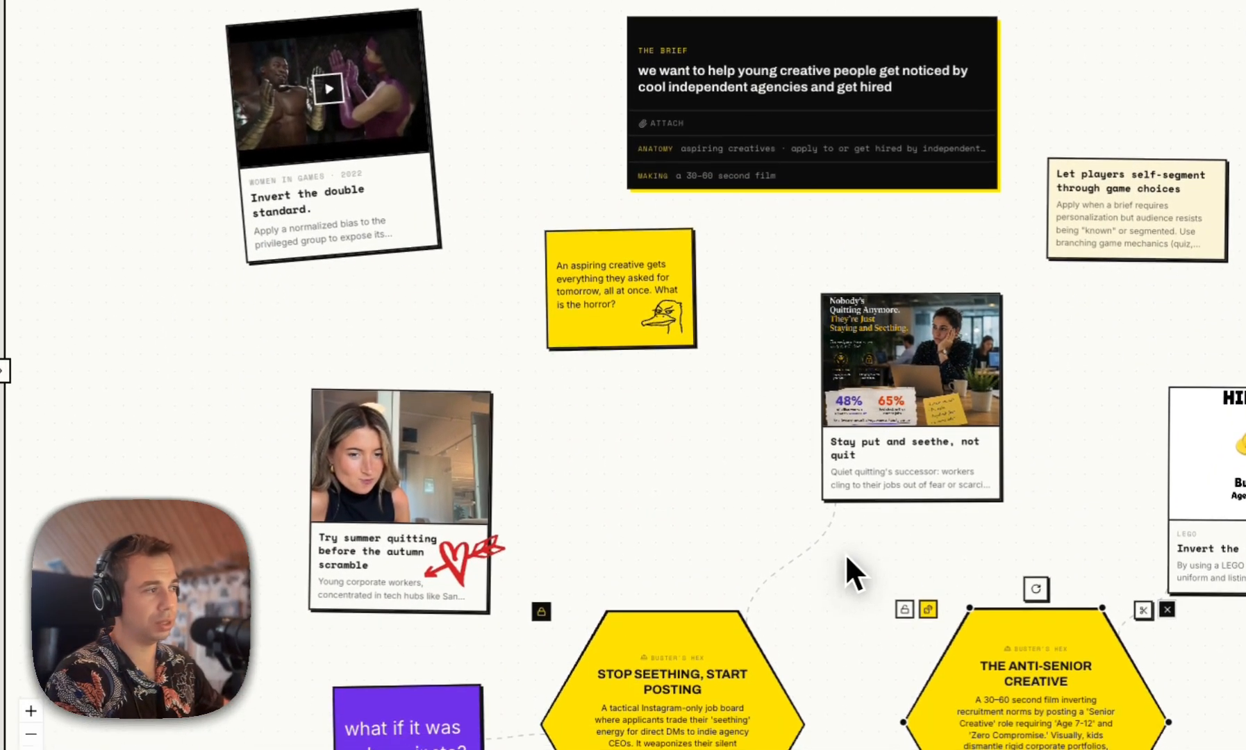
pyautogui.moveTo(771, 593); pyautogui.dragTo(709, 390)
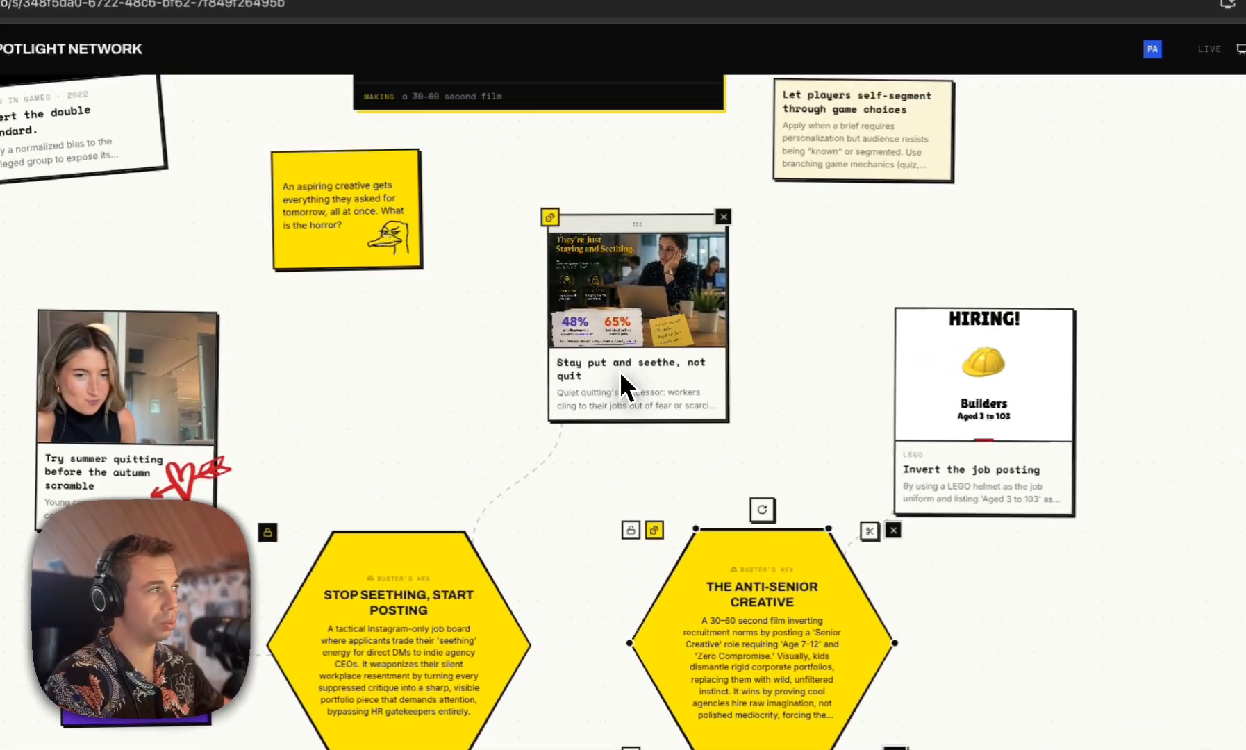
pyautogui.click(621, 351)
pyautogui.scroll(-3, 757, 590)
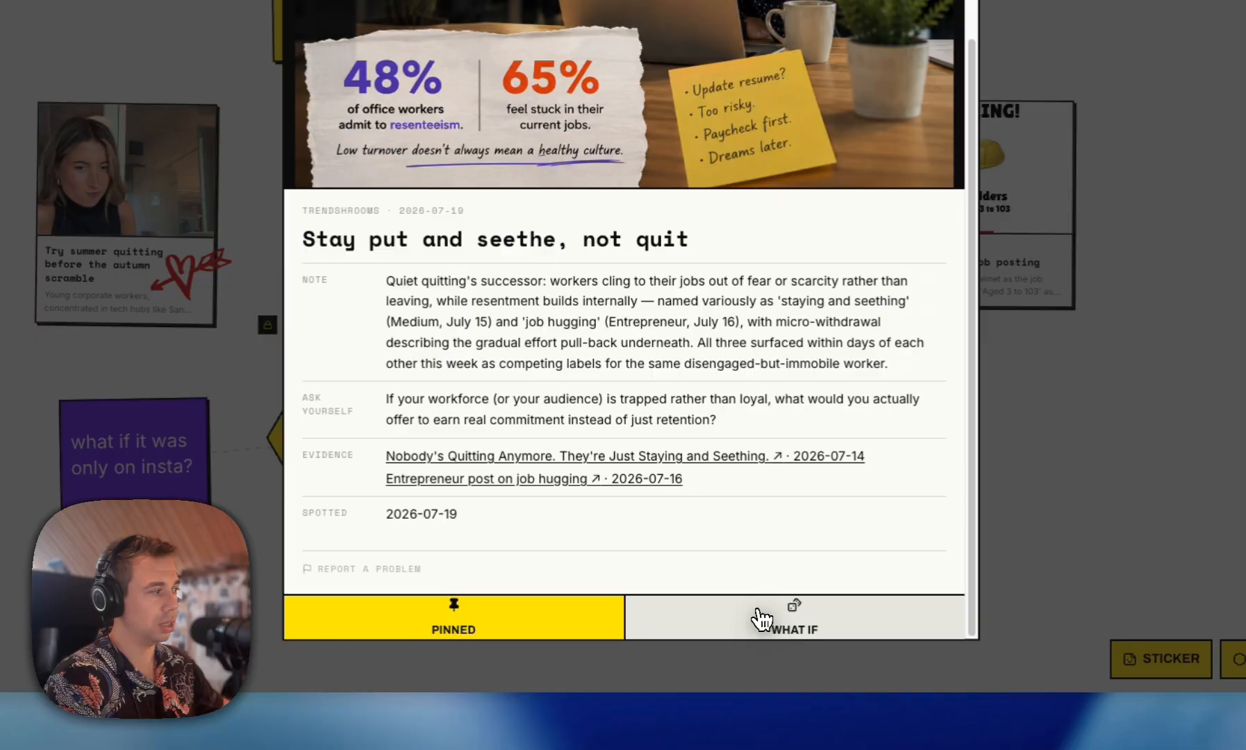
pyautogui.click(765, 620)
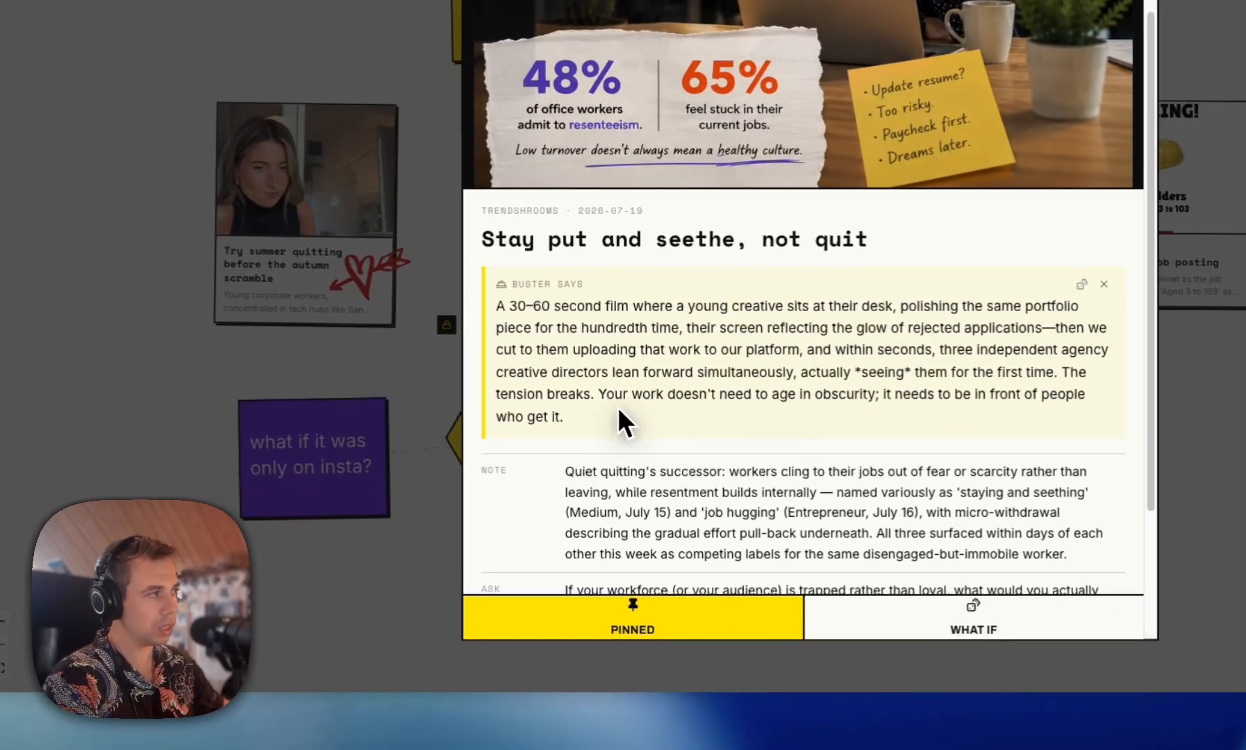
pyautogui.tripleClick(495, 344)
pyautogui.scroll(5, 792, 208)
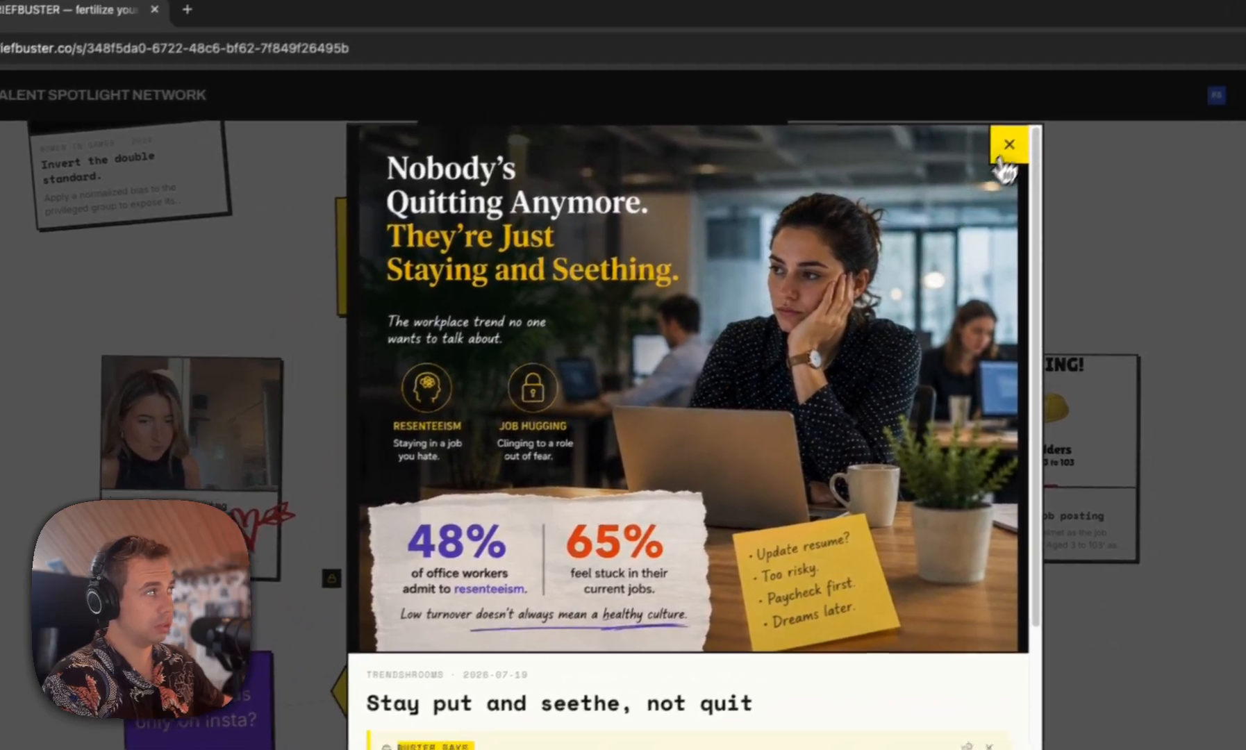
pyautogui.click(1120, 67)
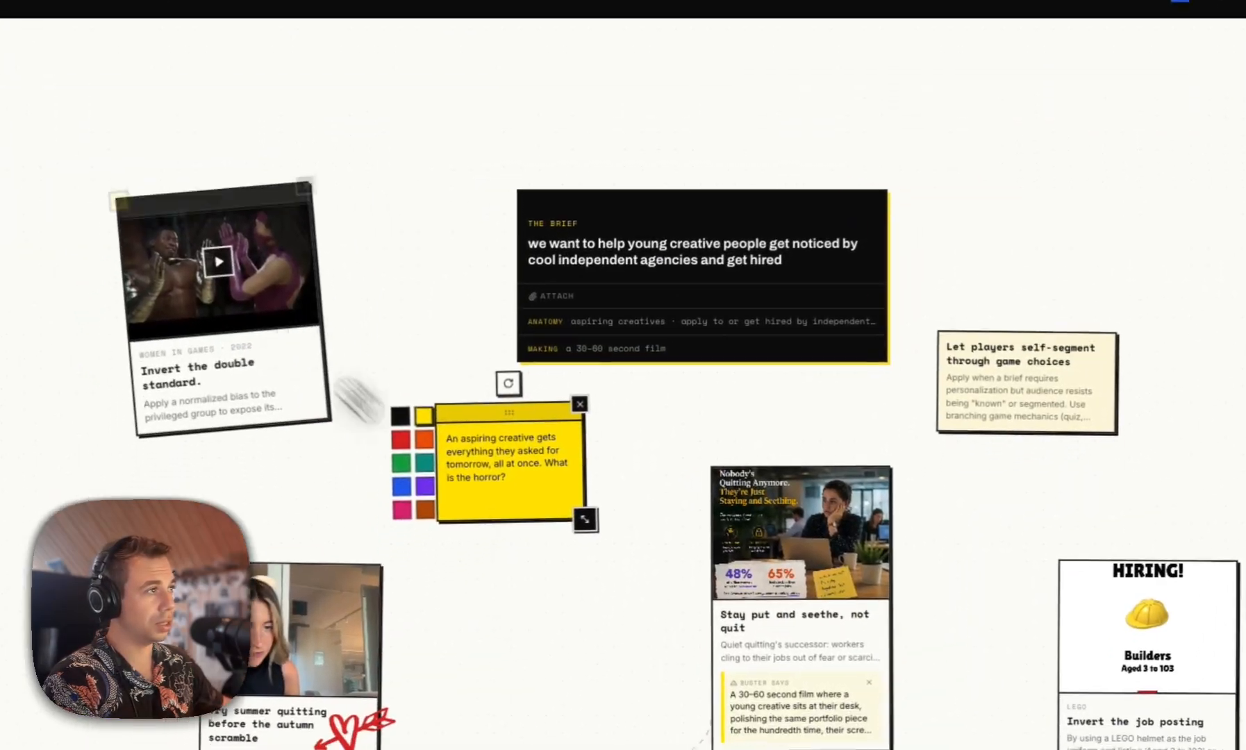
# Step: Read through the Invert the double standard video card's details, then close them
pyautogui.click(314, 287)
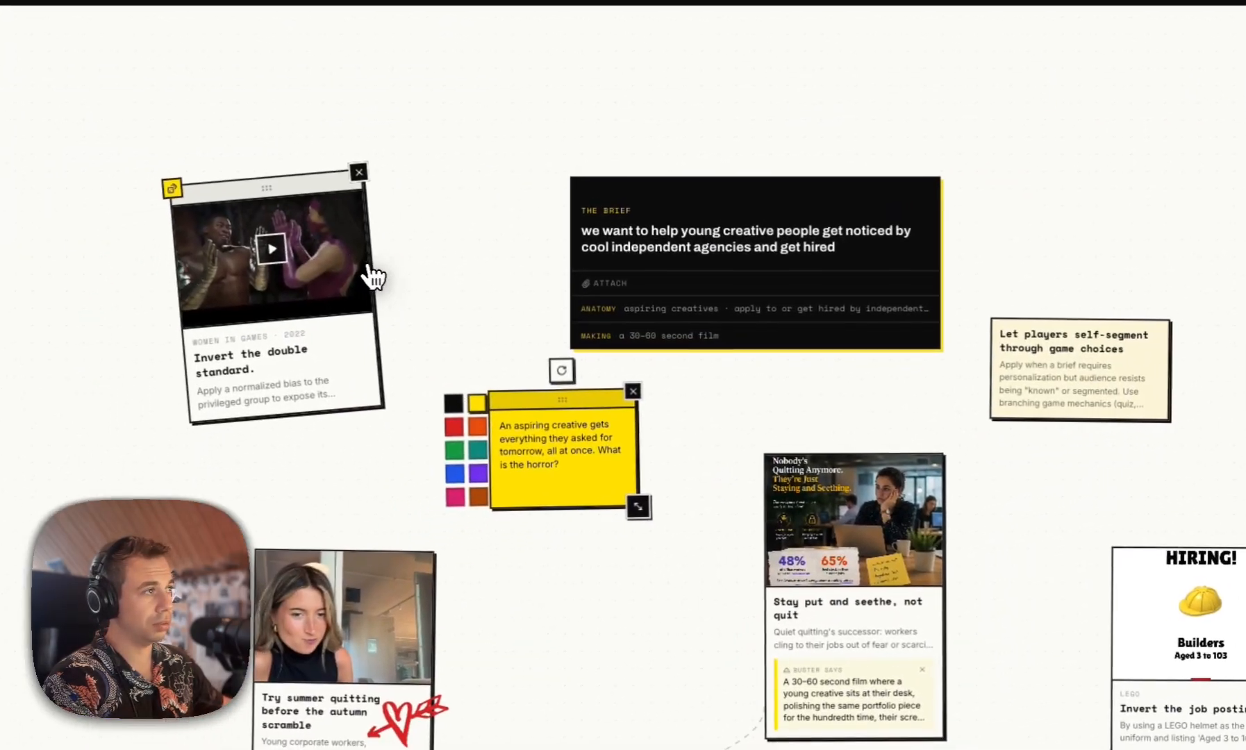
pyautogui.click(314, 287)
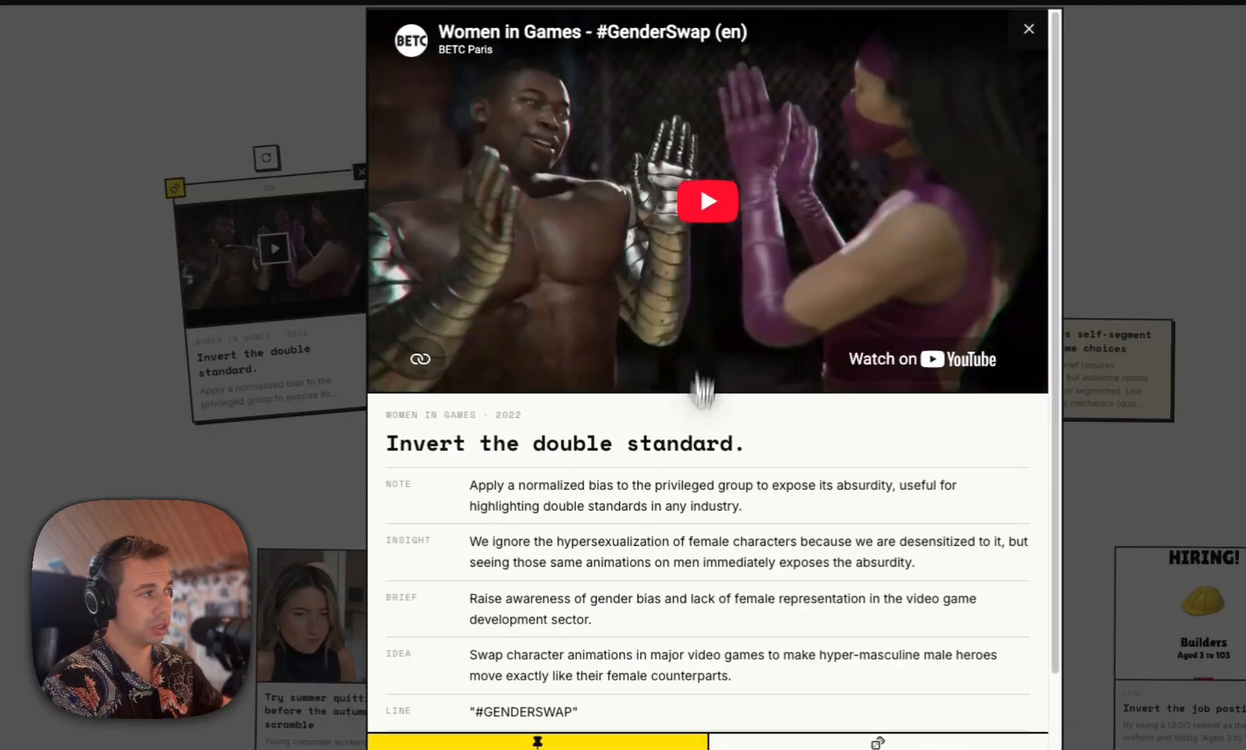
pyautogui.scroll(-3, 701, 417)
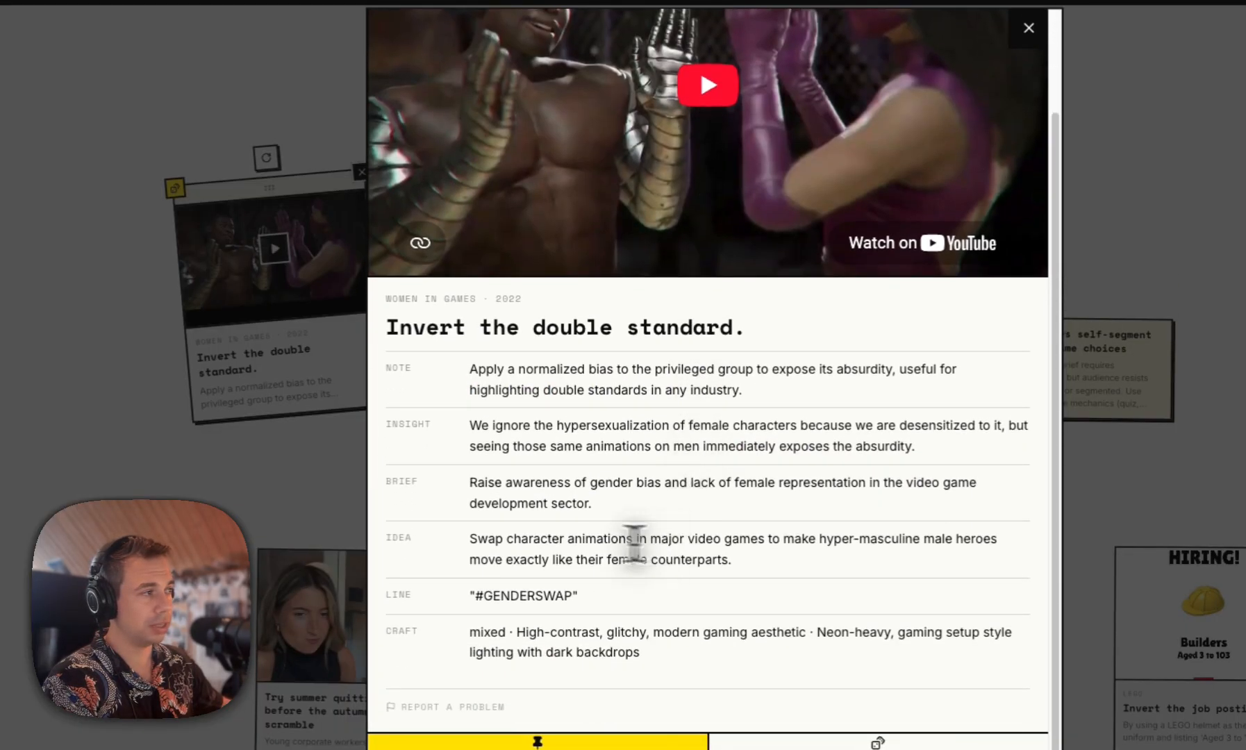
pyautogui.moveTo(730, 561); pyautogui.dragTo(573, 522)
pyautogui.click(574, 522)
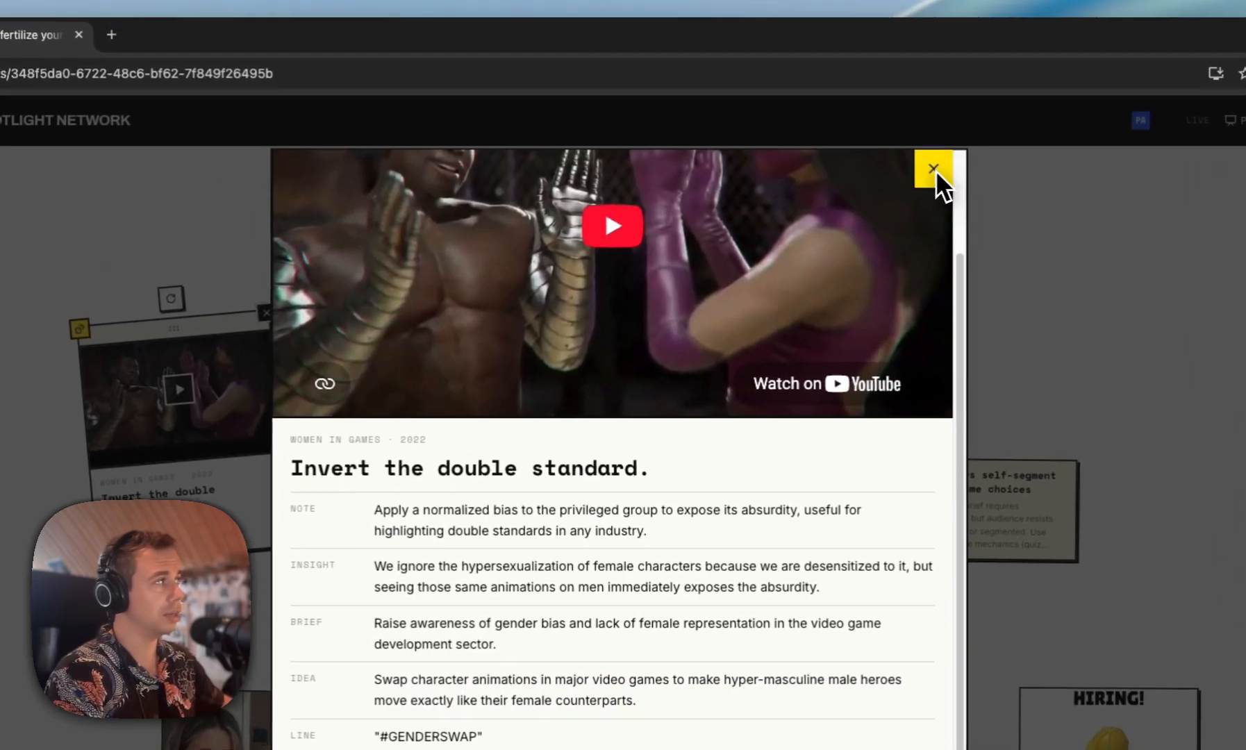
pyautogui.click(1003, 49)
pyautogui.scroll(-5, 816, 493)
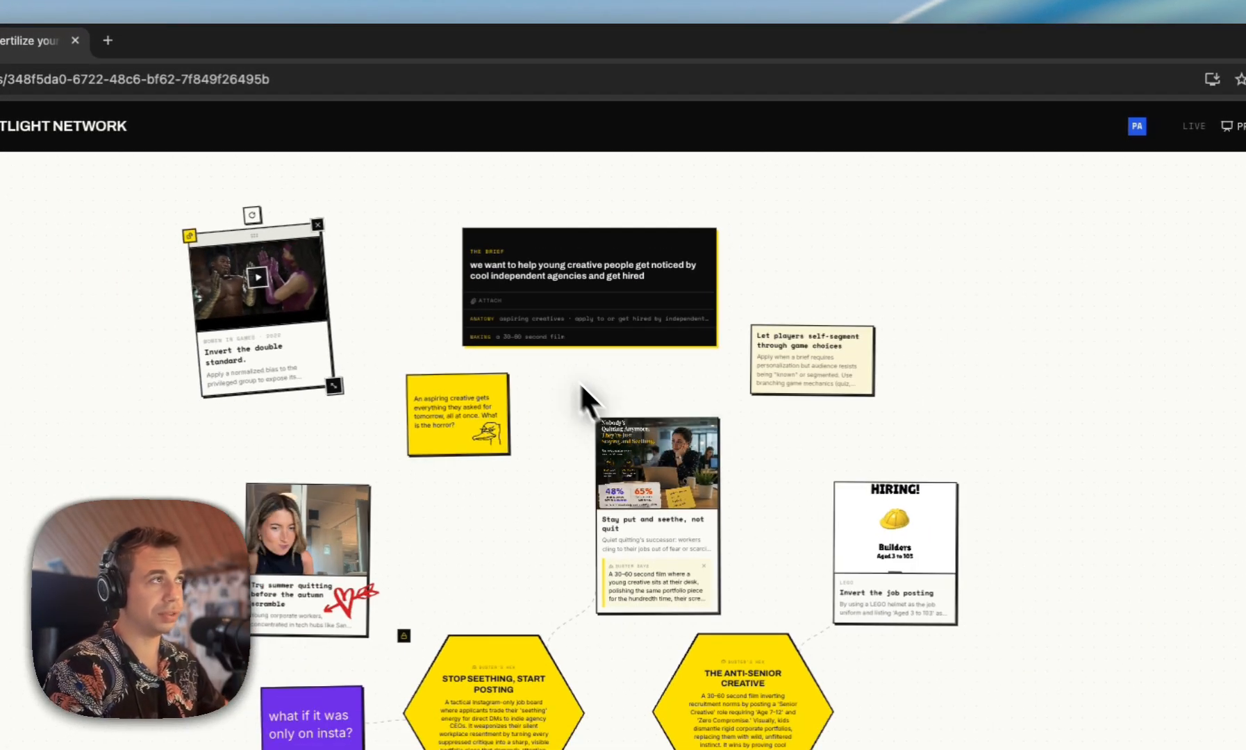
pyautogui.scroll(1, 569, 384)
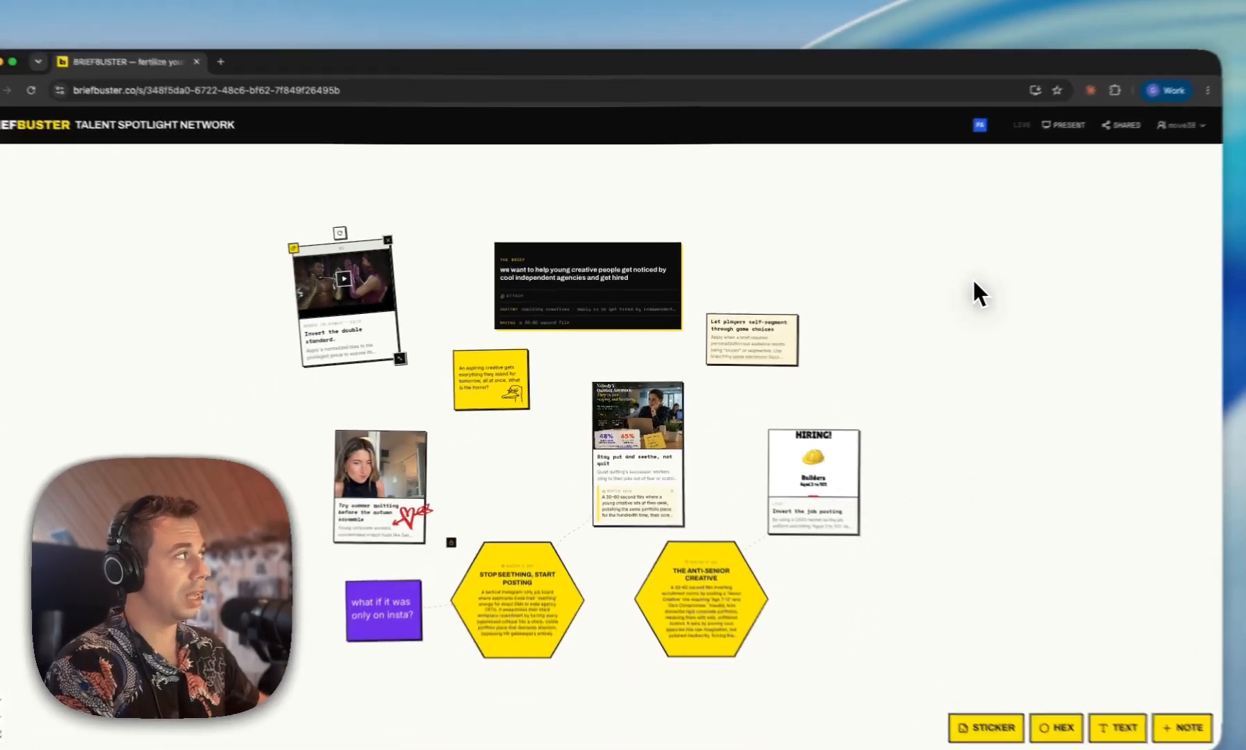
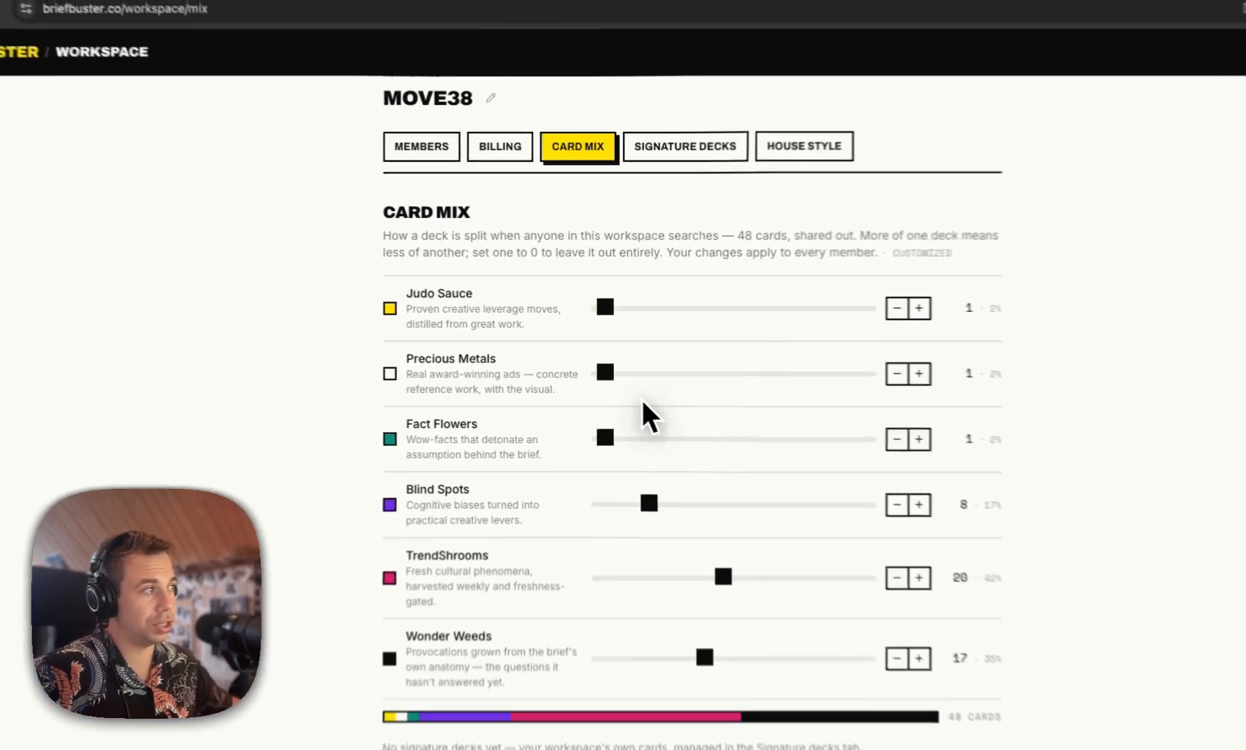
# Step: Raise the Precious Metals, Fact Flowers and Blind Spots card-mix shares, then go to Signature Decks
pyautogui.moveTo(559, 383); pyautogui.dragTo(592, 382)
pyautogui.moveTo(635, 442); pyautogui.dragTo(665, 449)
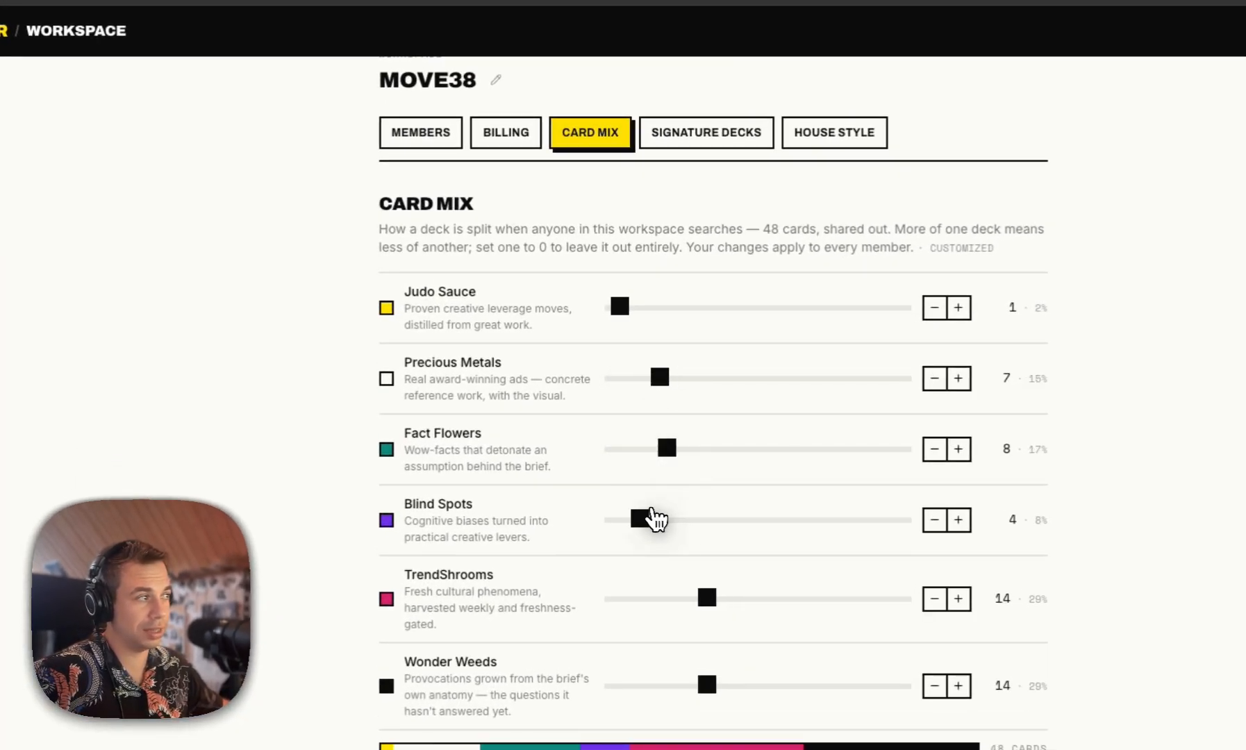
pyautogui.moveTo(650, 518); pyautogui.dragTo(673, 520)
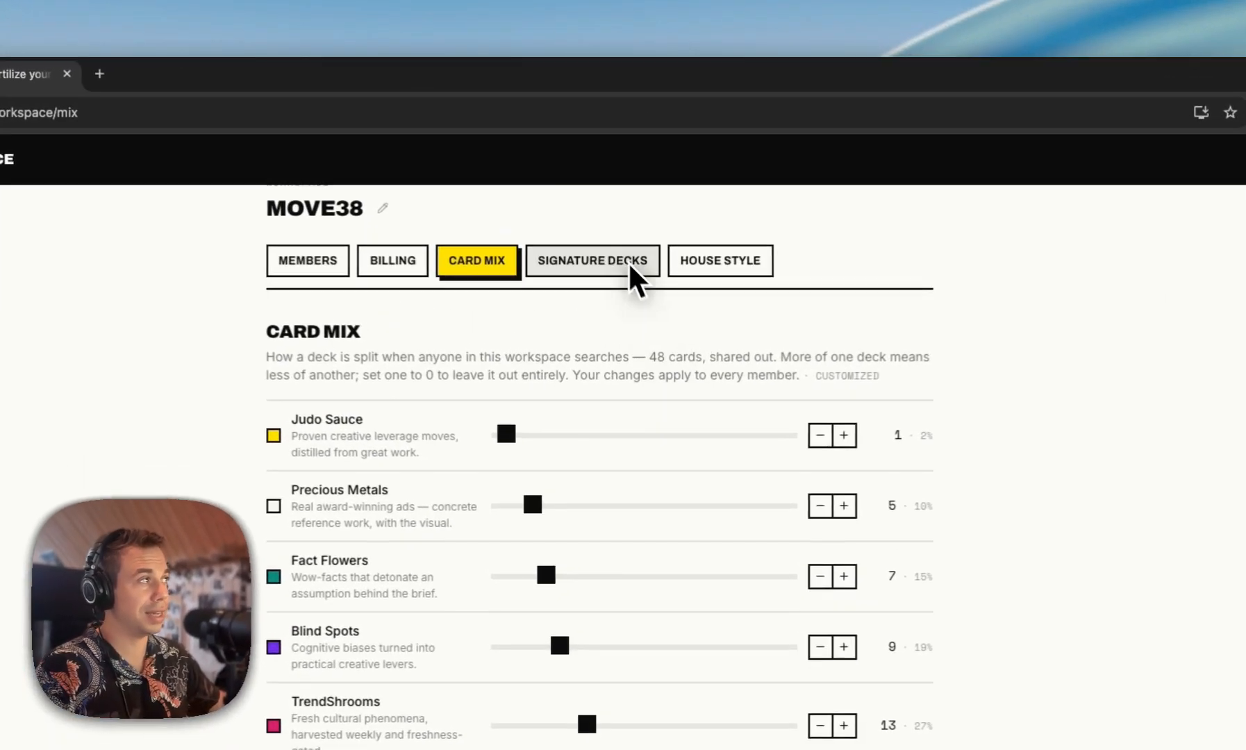
pyautogui.click(635, 195)
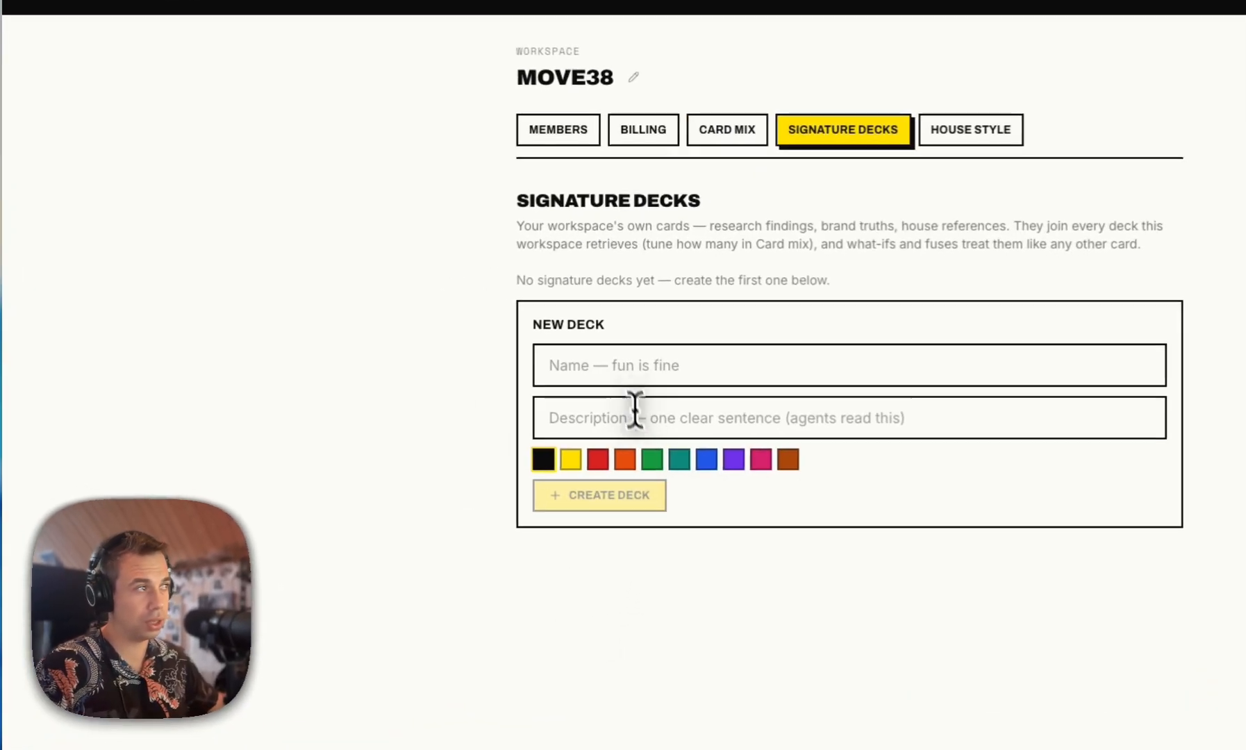
# Step: Create an orange signature deck of the user's favorite moves, described 'my ideas'
pyautogui.click(477, 383)
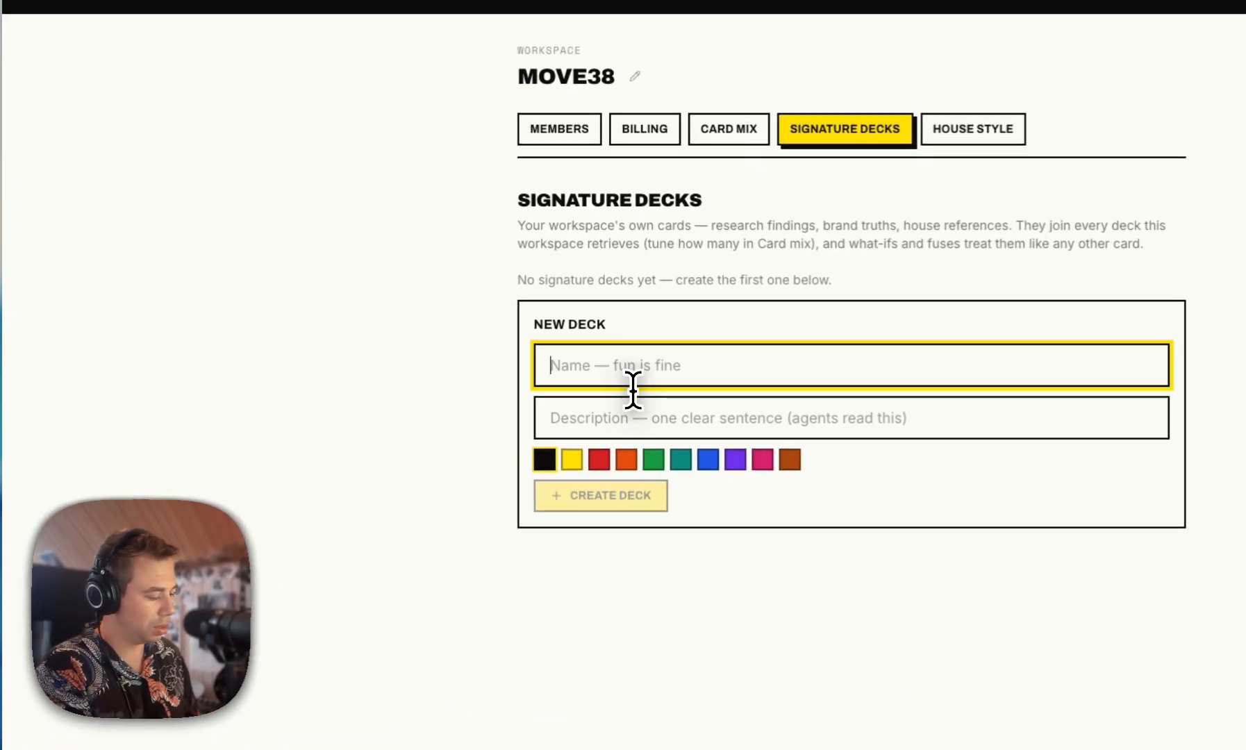
pyautogui.write("george's fav")
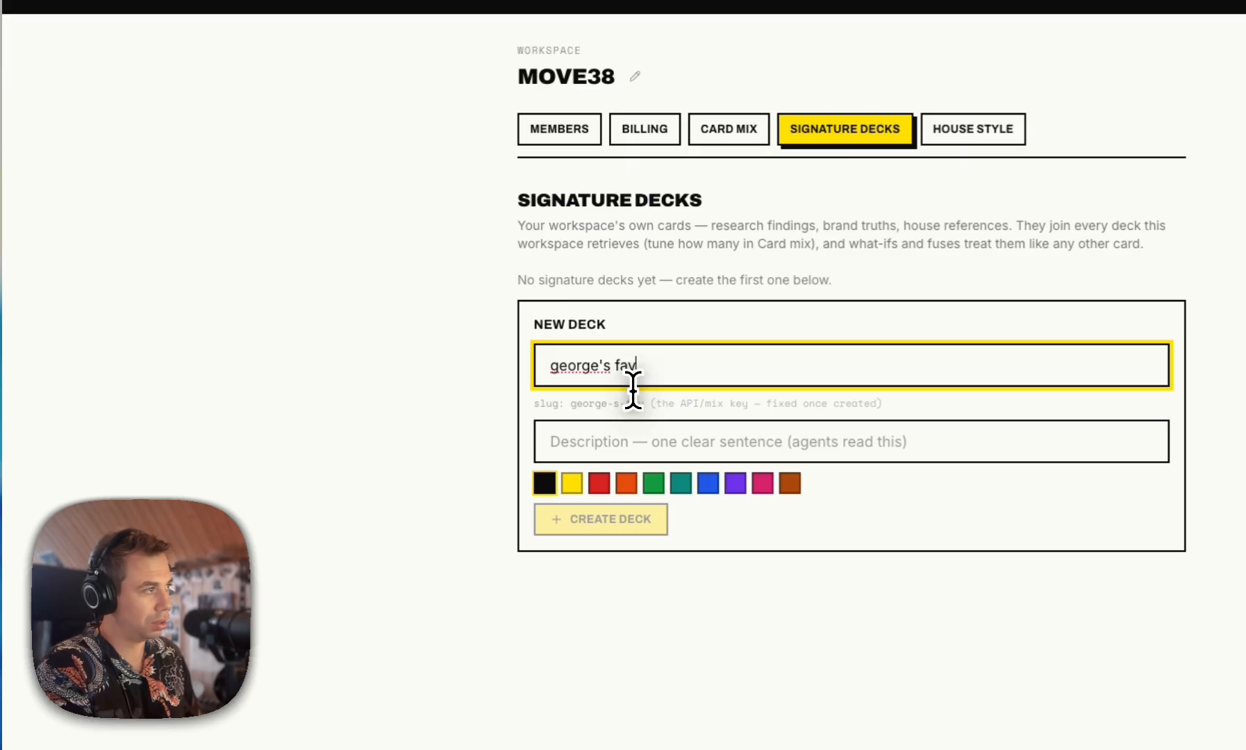
pyautogui.write('orite moves')
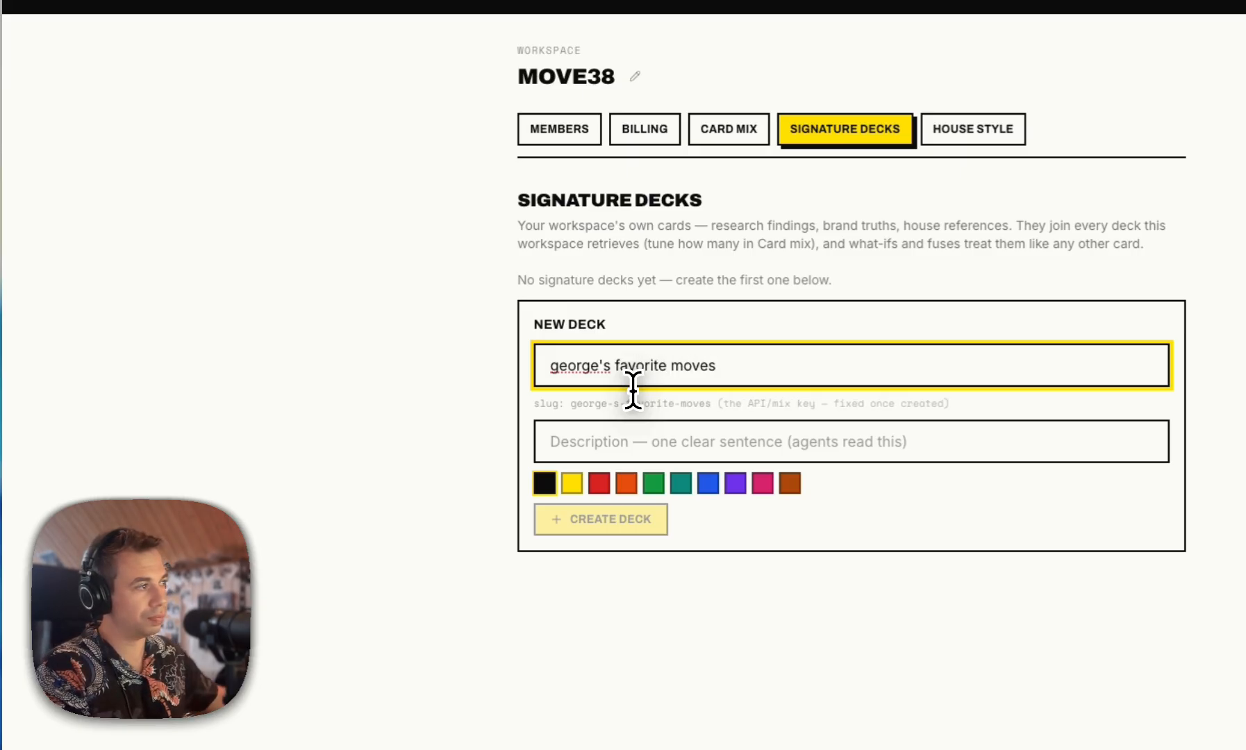
pyautogui.click(625, 483)
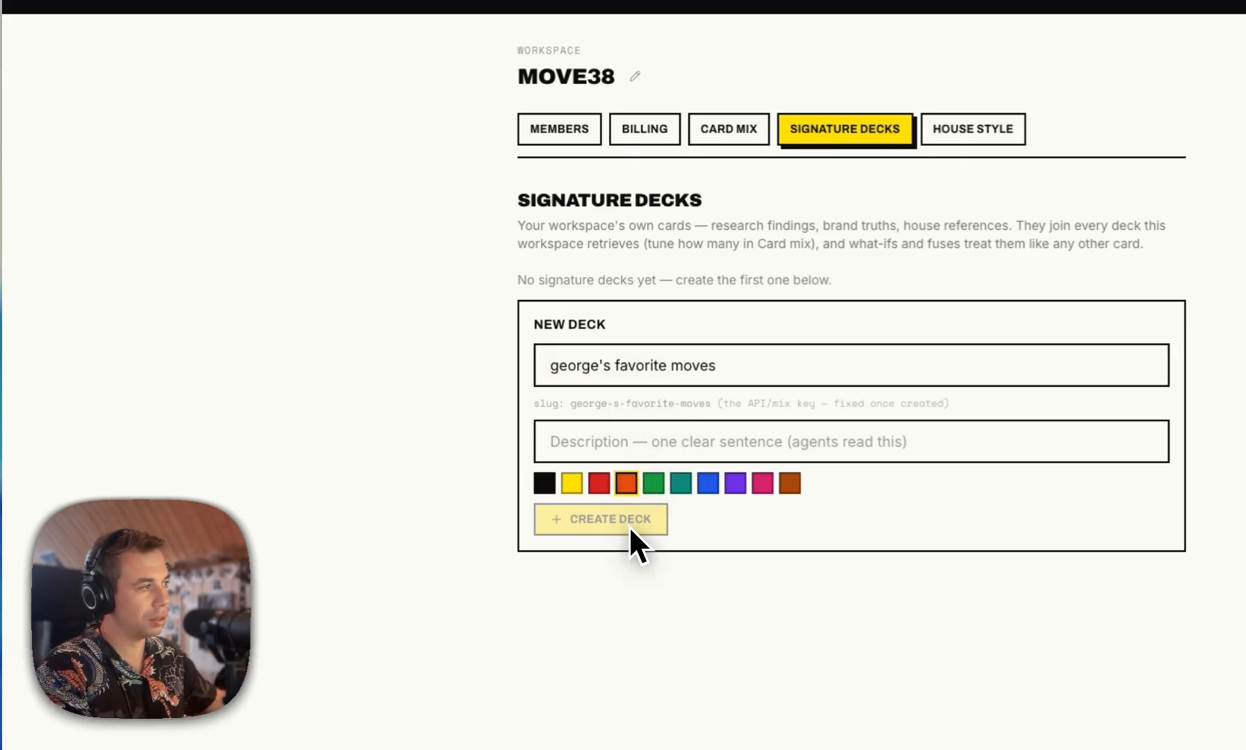
pyautogui.click(650, 437)
pyautogui.write('my ')
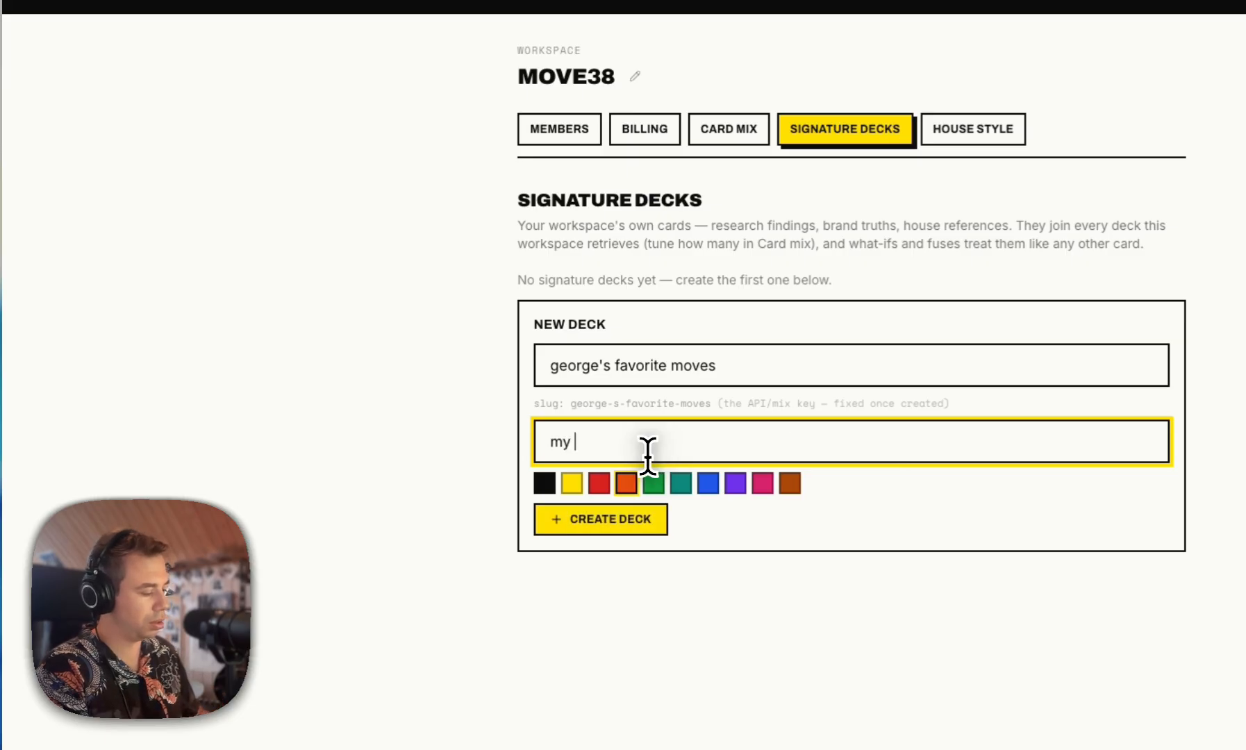
pyautogui.write('ideas')
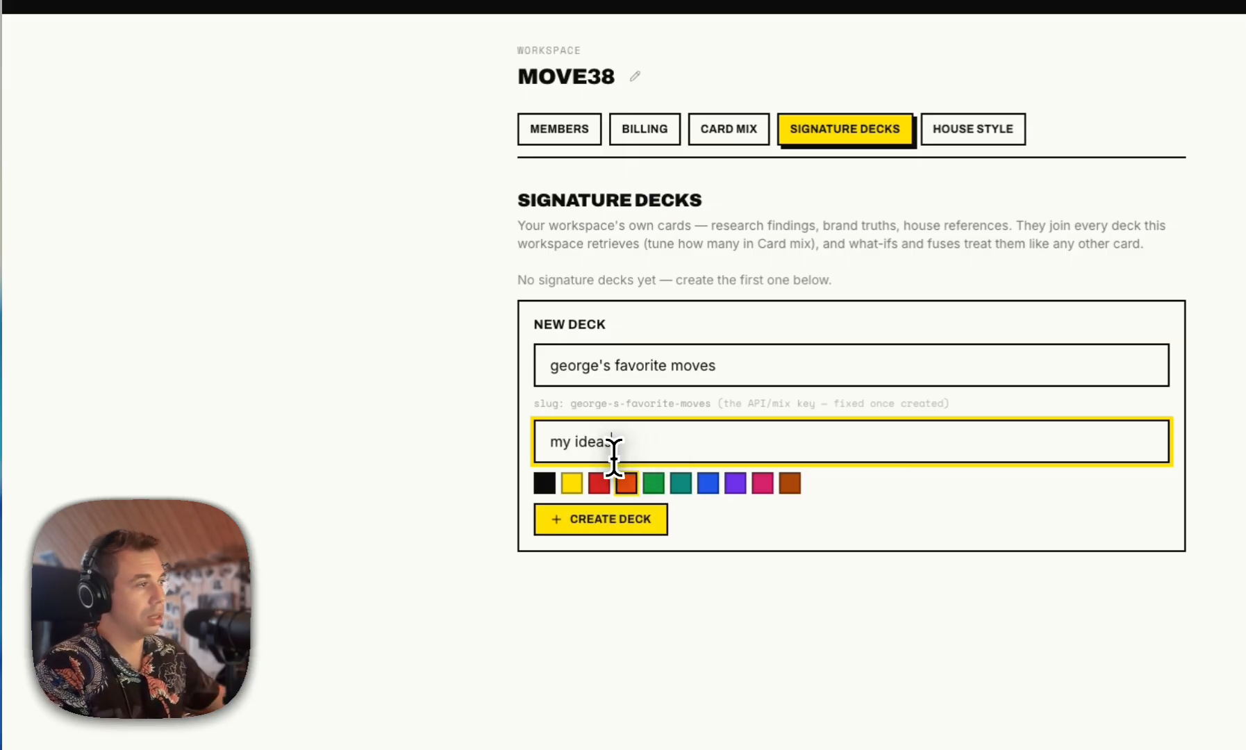
pyautogui.click(608, 506)
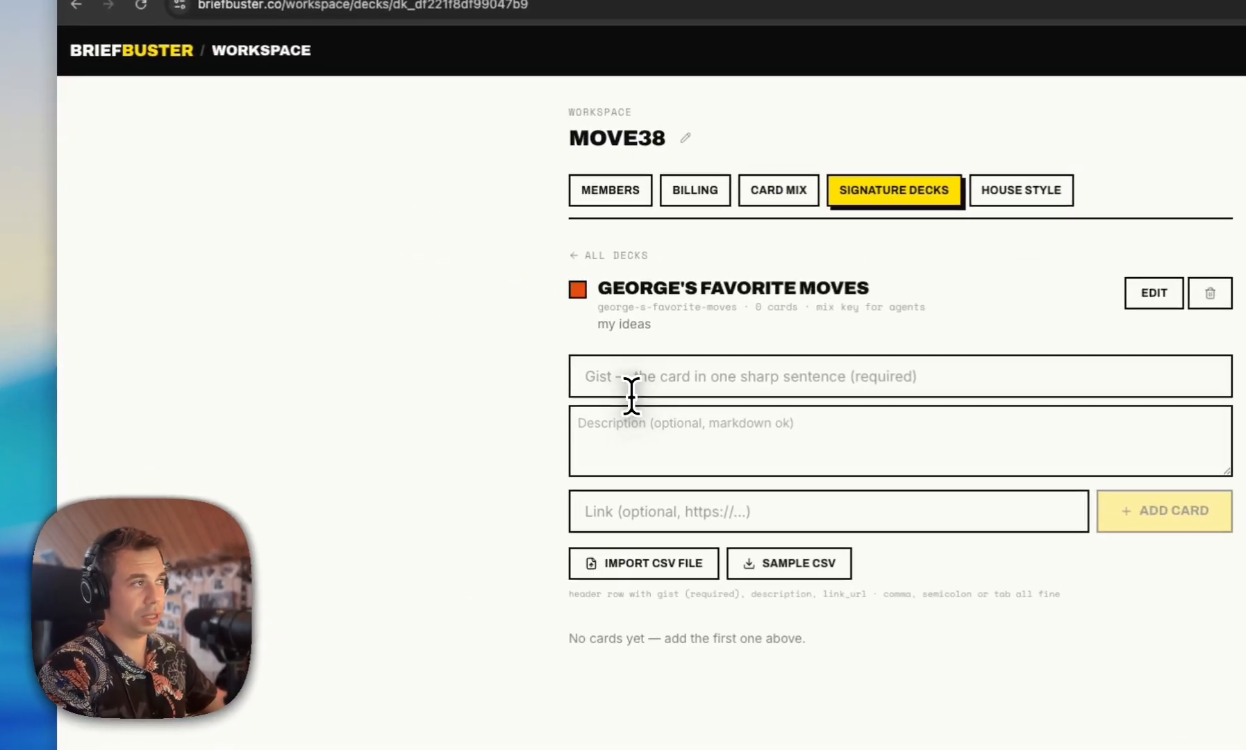
# Step: Step through the card's Gist, Description and Link fields, then review the Card Mix with the new deck at 3 cards
pyautogui.click(632, 390)
pyautogui.click(644, 467)
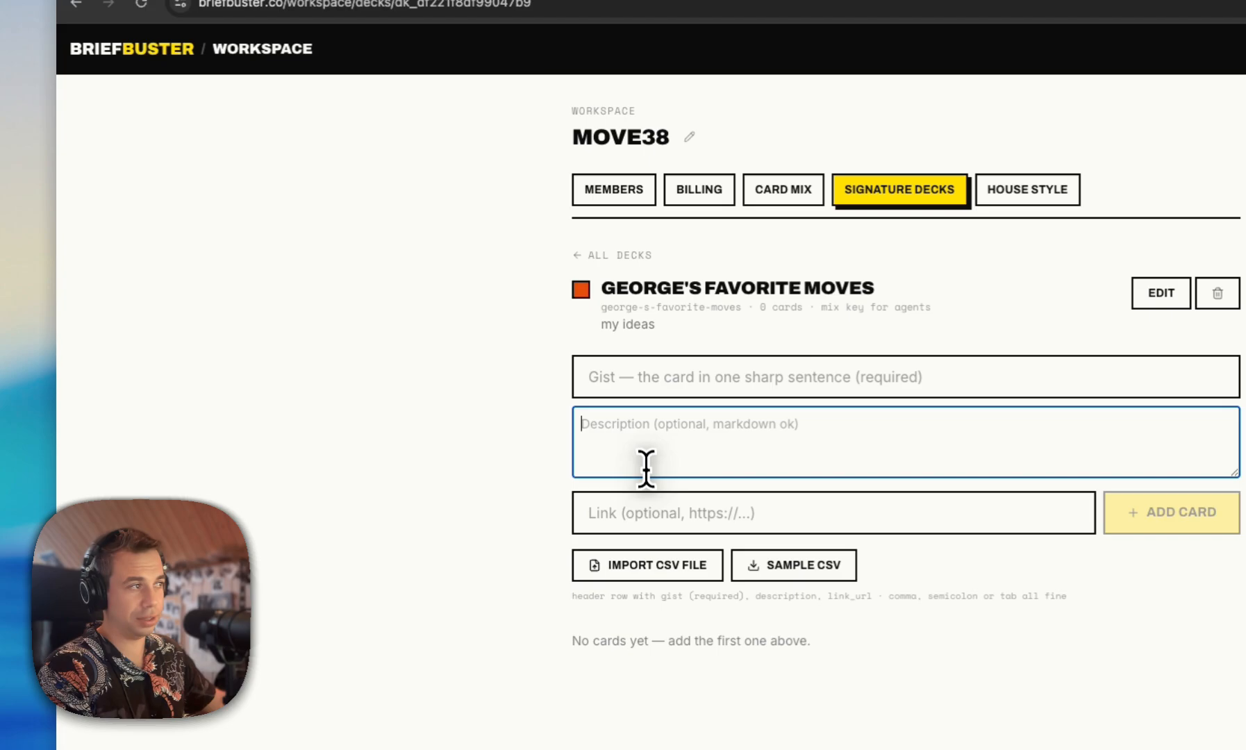
pyautogui.click(679, 528)
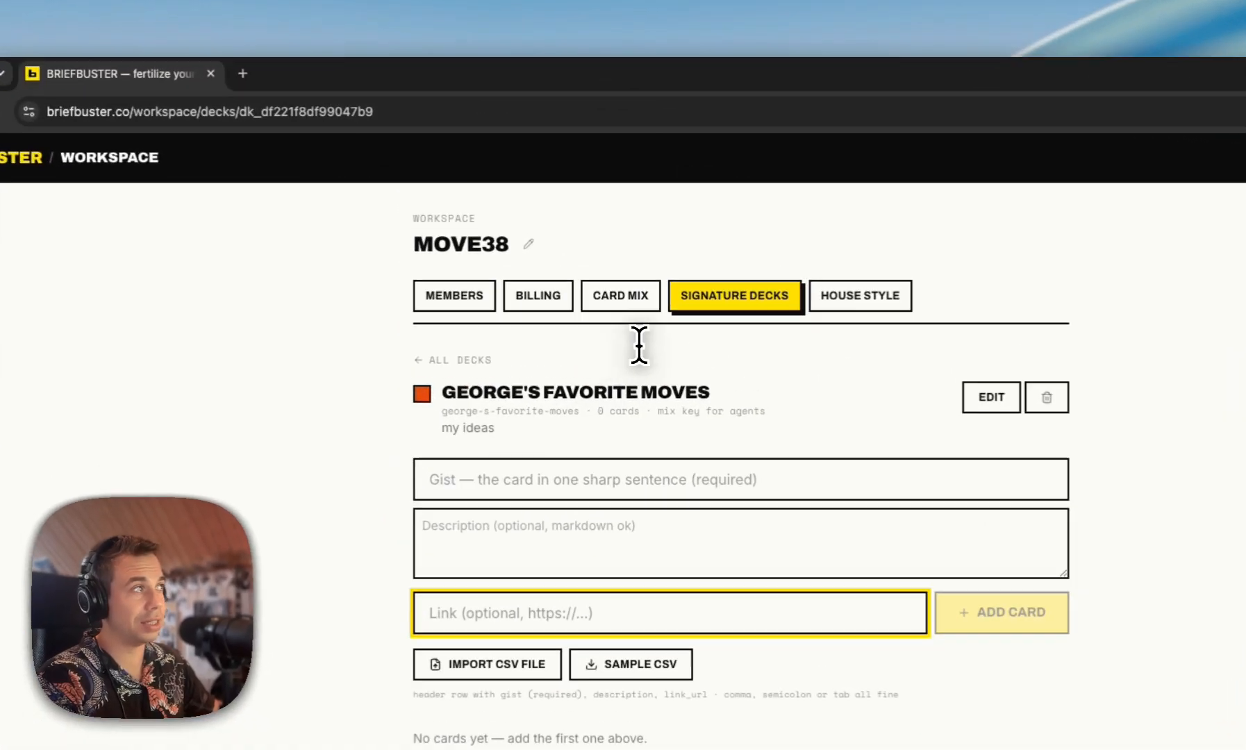
pyautogui.click(628, 304)
pyautogui.scroll(-2, 750, 583)
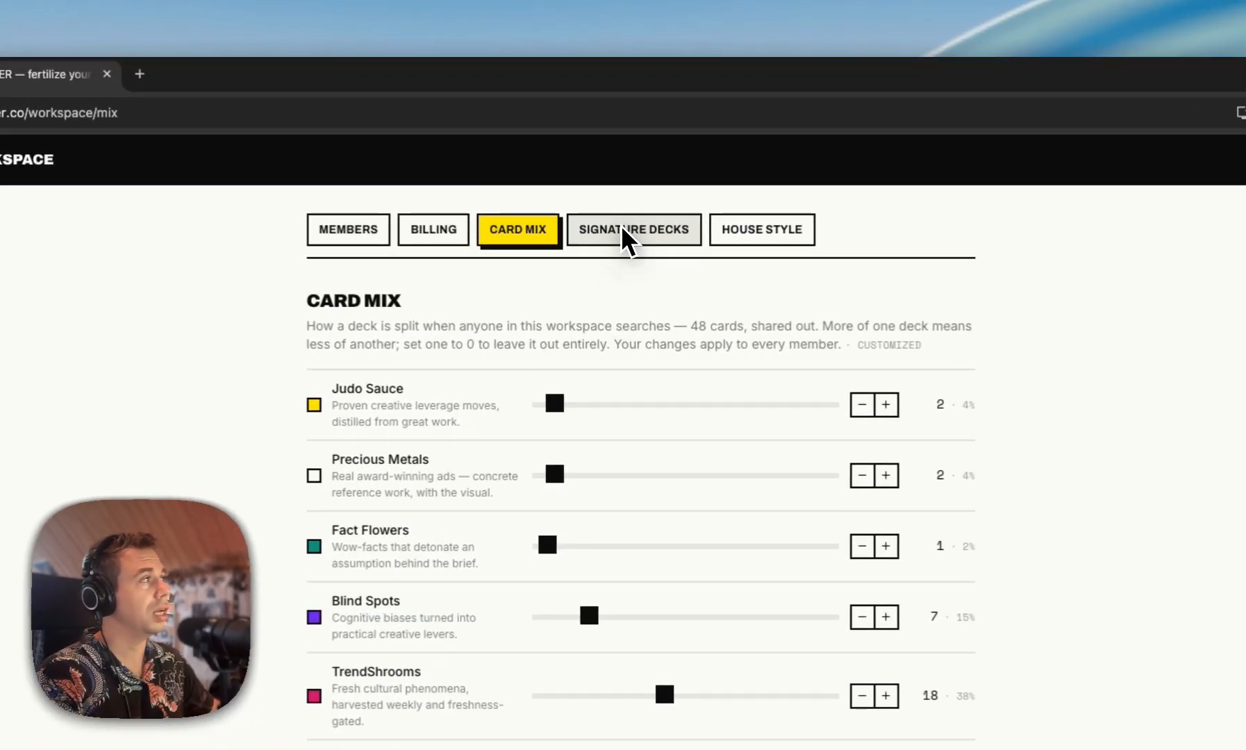
# Step: Revisit the Signature Decks list, then bring up the workspace House Style settings
pyautogui.click(606, 176)
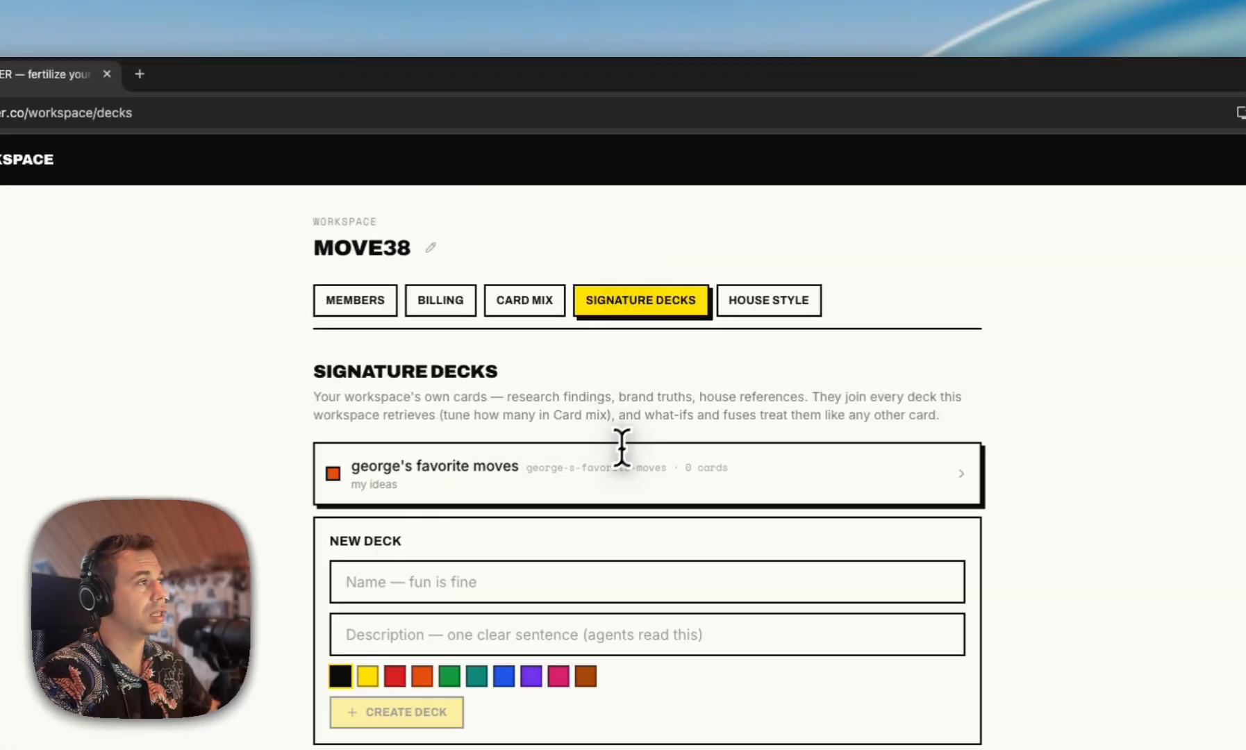
pyautogui.click(800, 301)
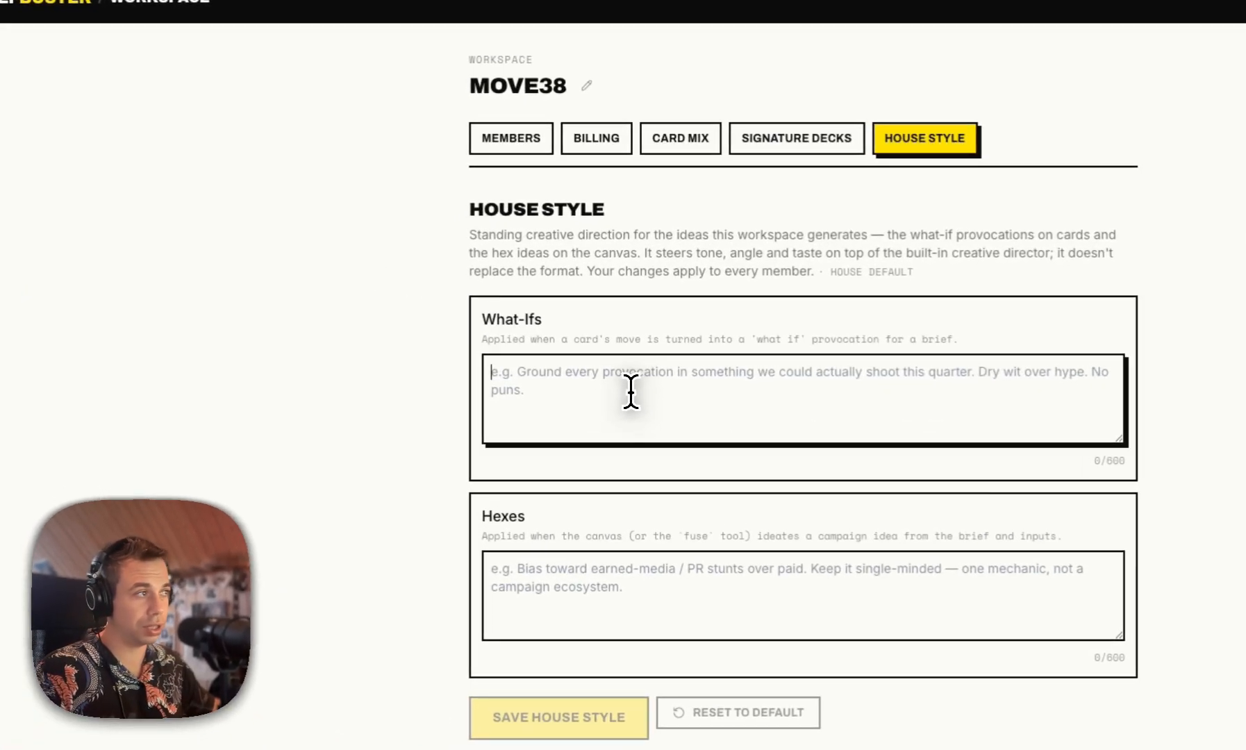
# Step: Focus the empty Hexes direction field, then bring up the account menu
pyautogui.click(503, 524)
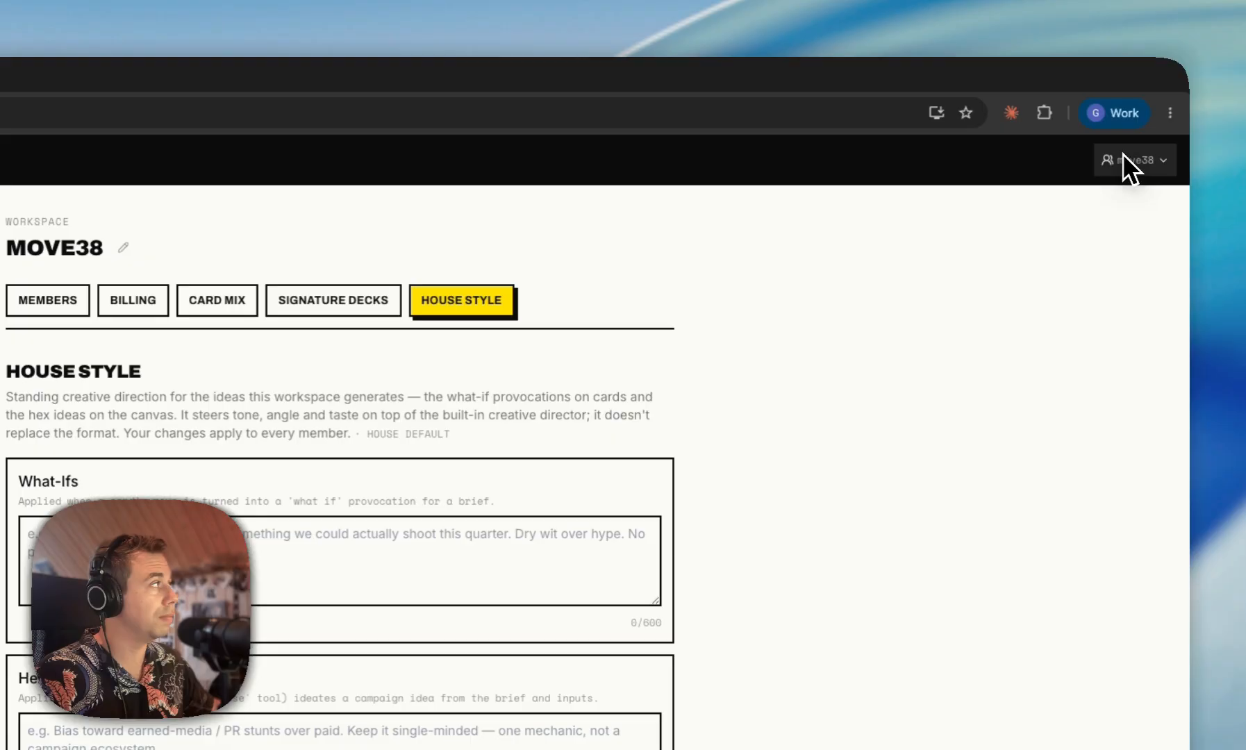
pyautogui.click(1152, 126)
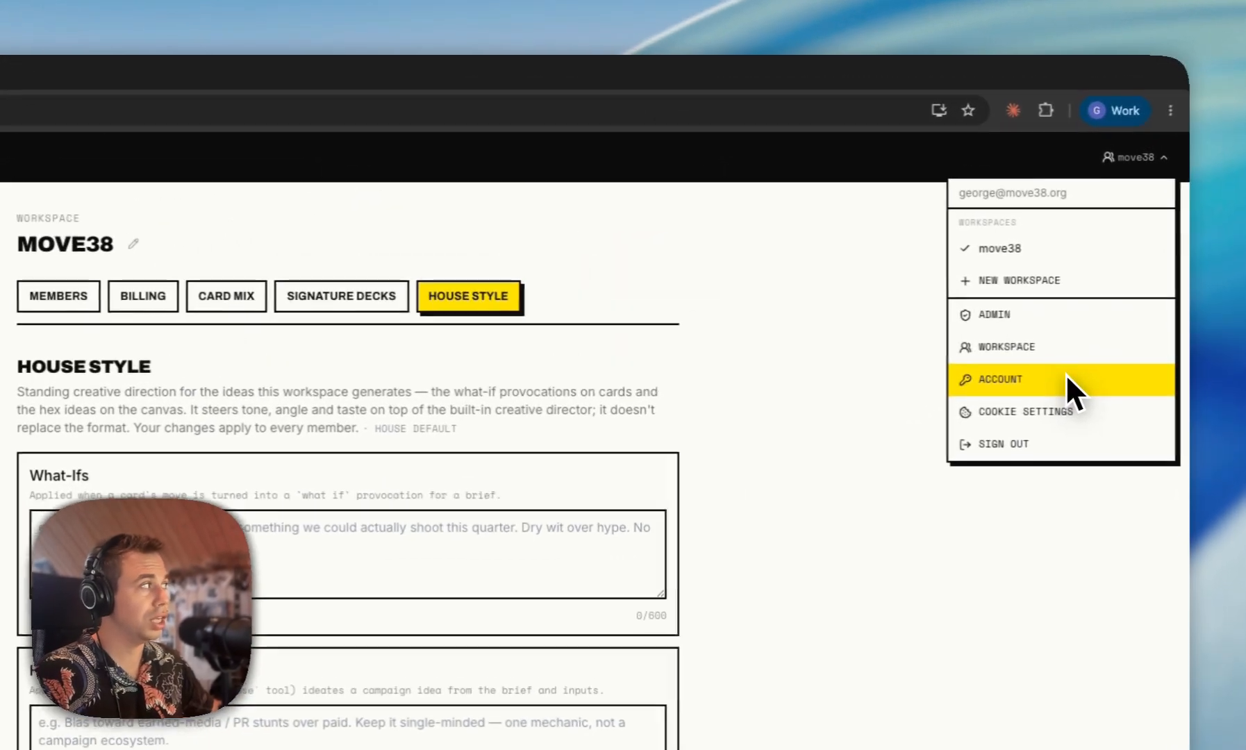
# Step: Go to the Account page, toggle the account menu, and focus the new API key name field
pyautogui.click(1112, 276)
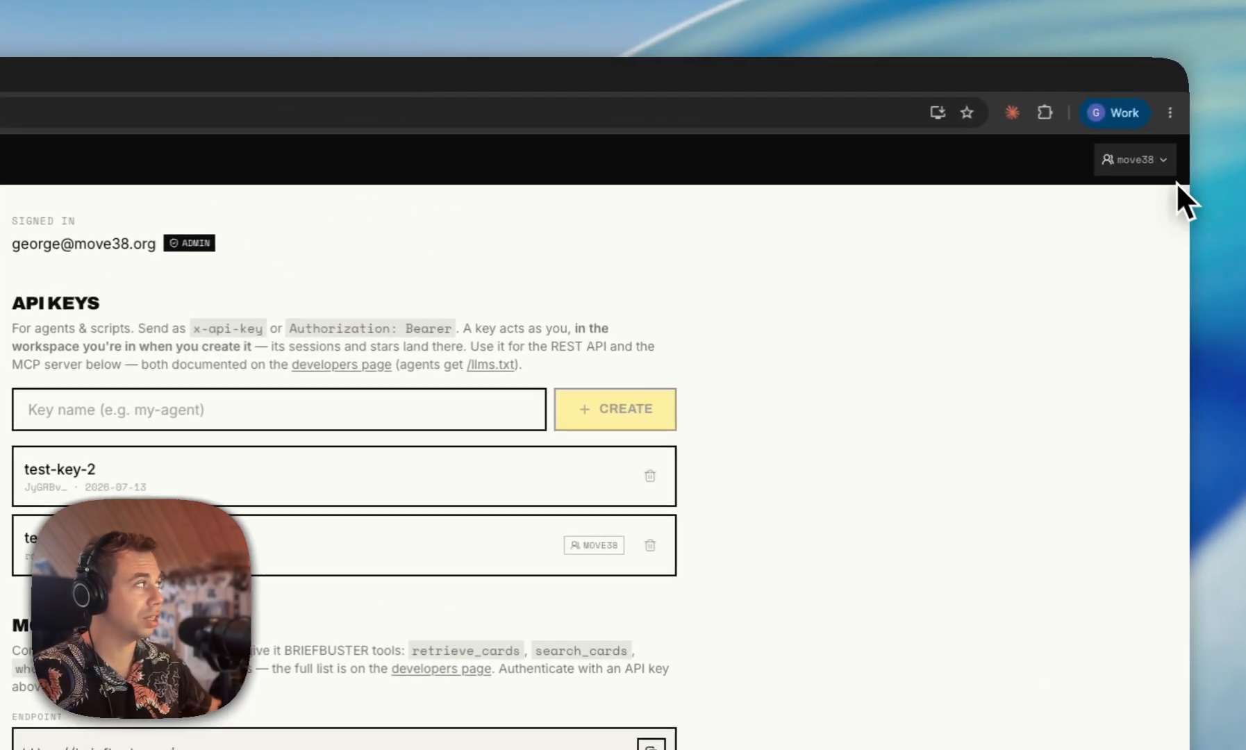
pyautogui.click(1169, 129)
pyautogui.click(1030, 385)
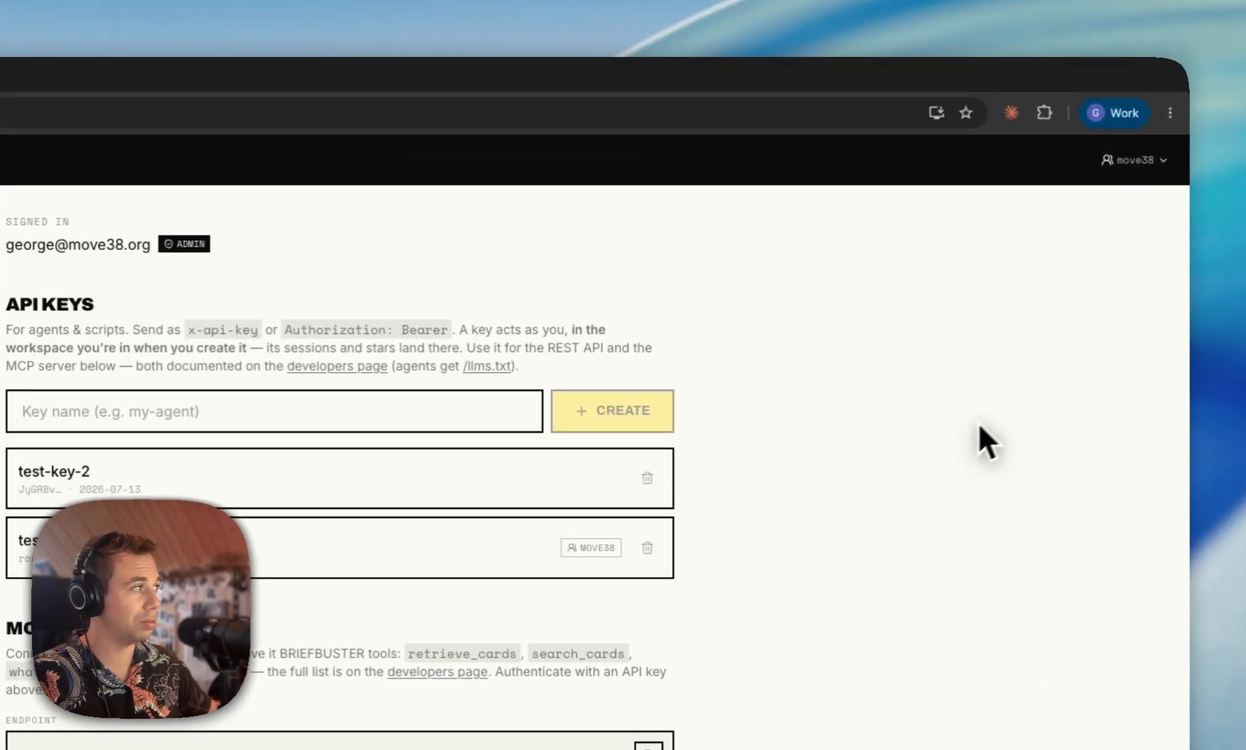
pyautogui.click(292, 423)
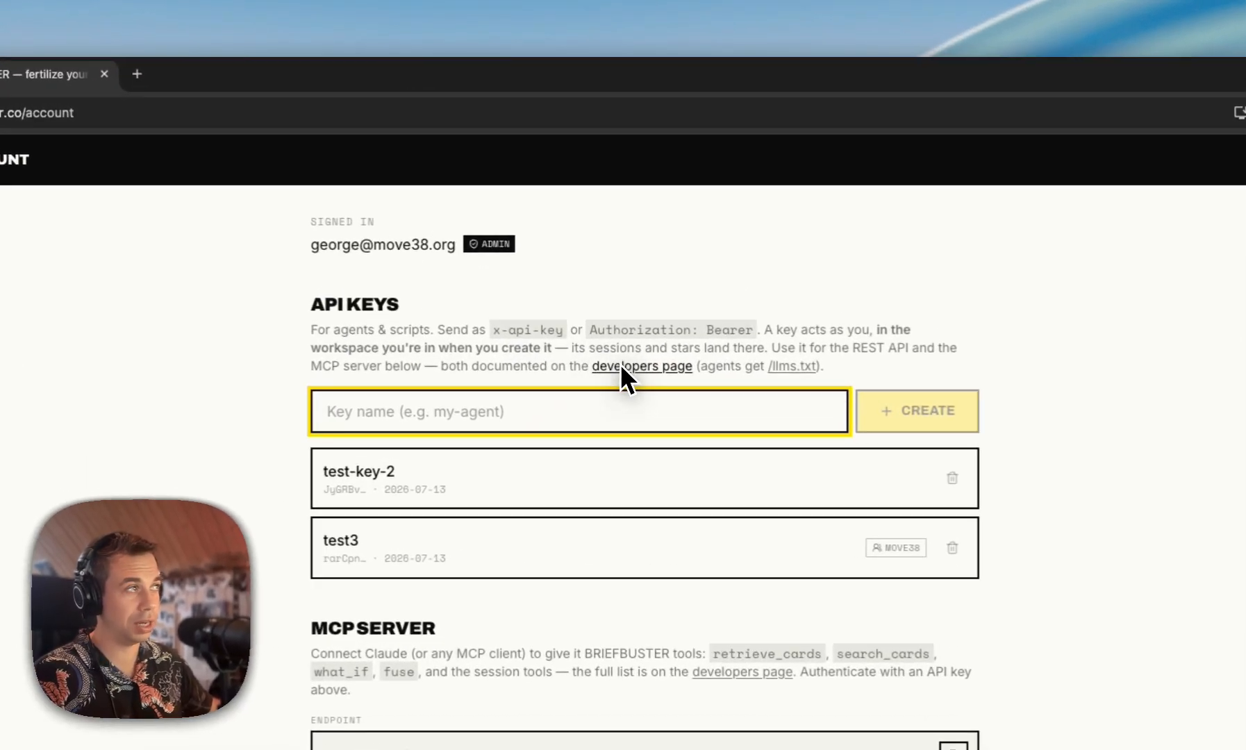
# Step: Open the developer docs in a new tab, accept the cookie notice, skim them, and return to Account
pyautogui.keyDown('super'); pyautogui.click(611, 263); pyautogui.keyUp('super')
pyautogui.click(222, 74)
pyautogui.scroll(-5, 563, 597)
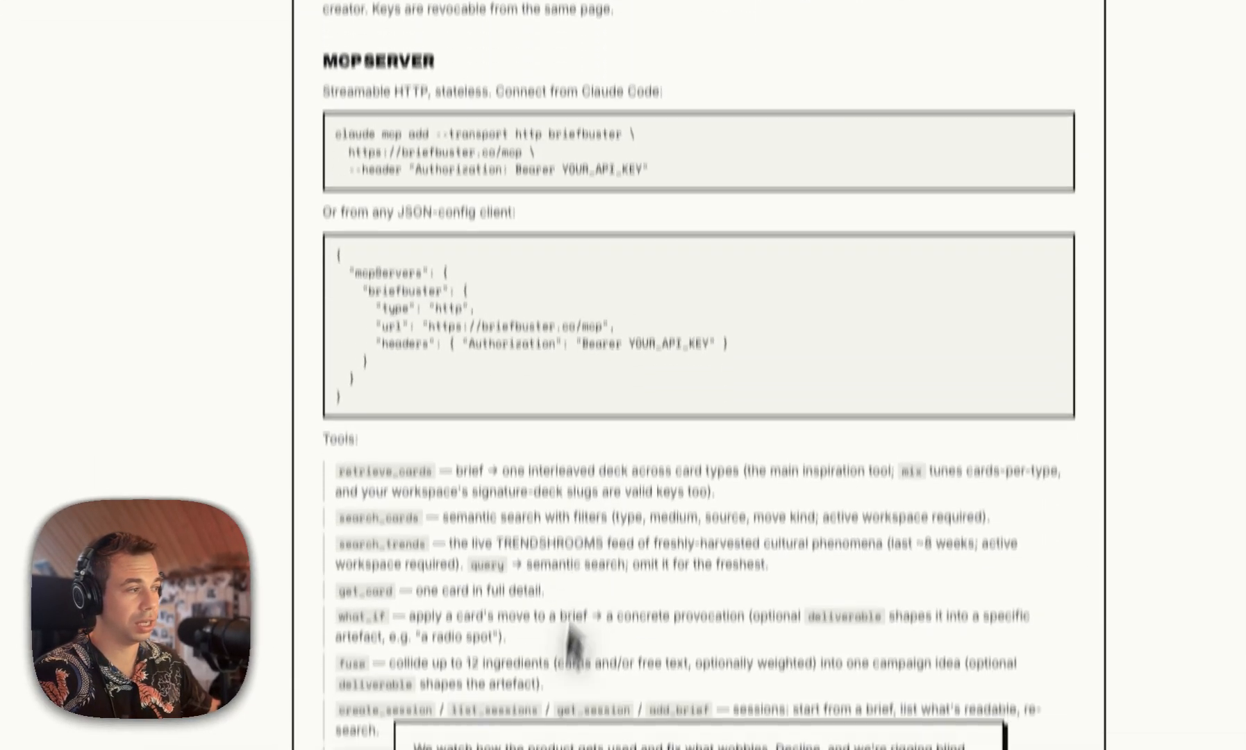
pyautogui.click(465, 643)
pyautogui.scroll(-8, 580, 367)
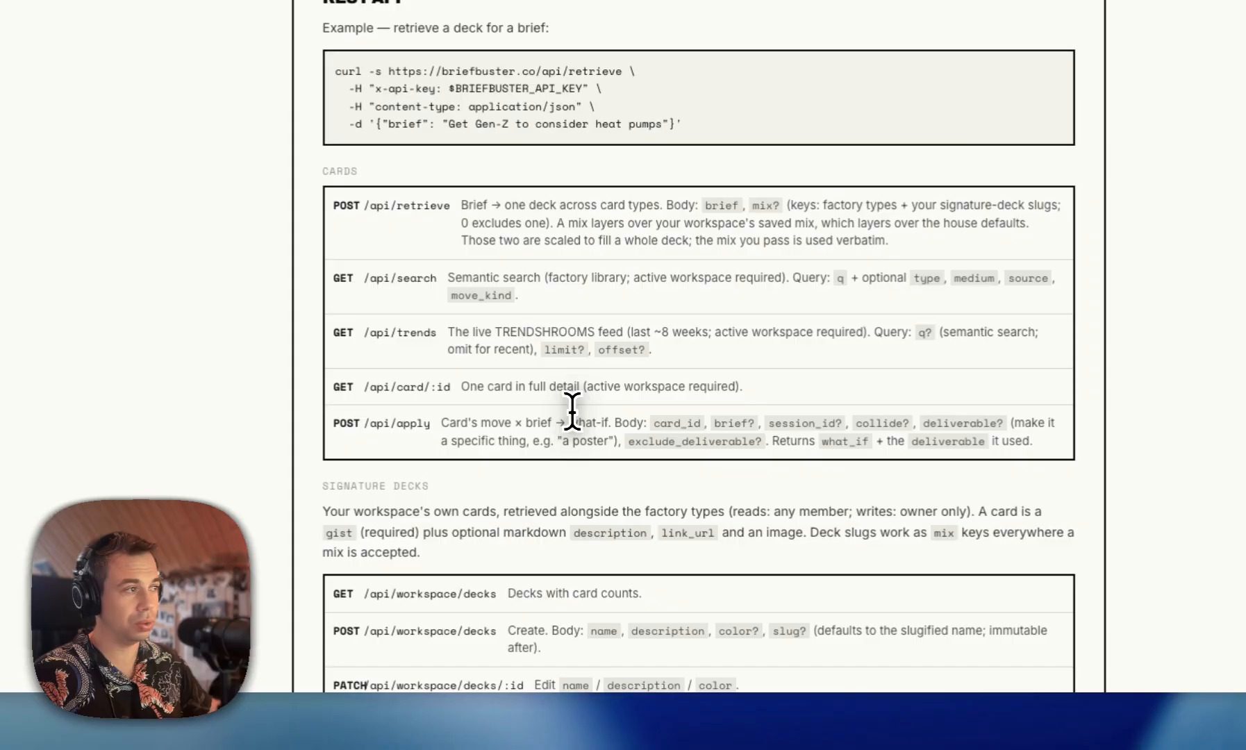
pyautogui.scroll(-5, 572, 411)
pyautogui.click(267, 75)
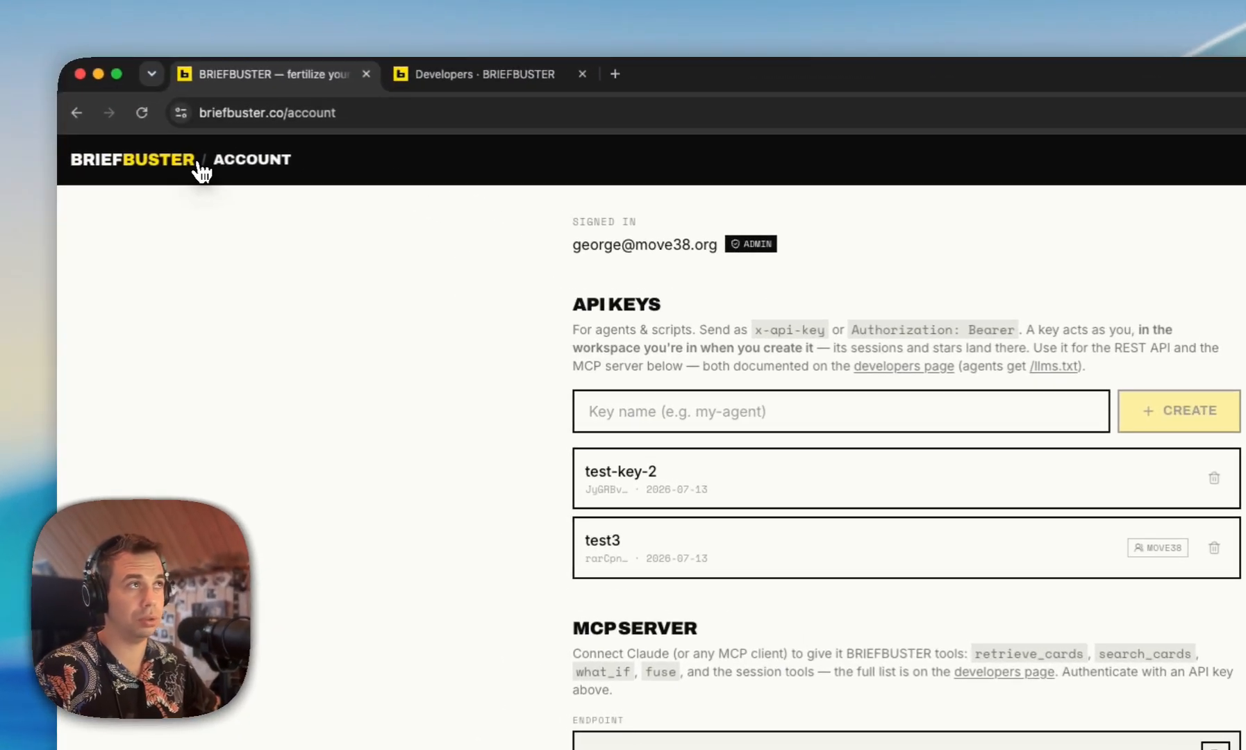
# Step: Return to the Briefbuster home page via the header logo
pyautogui.click(144, 125)
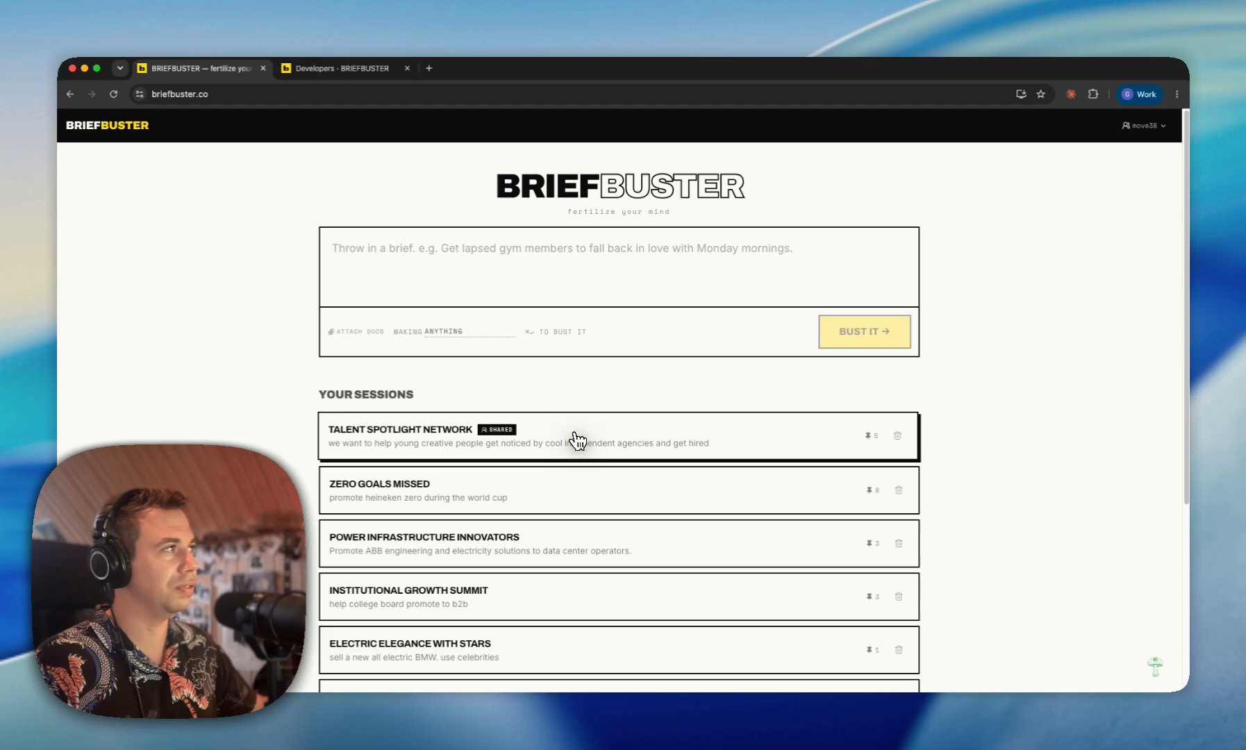
# Step: Scroll through the saved sessions, then switch to the Trendshrooms trend feed
pyautogui.scroll(-4, 608, 439)
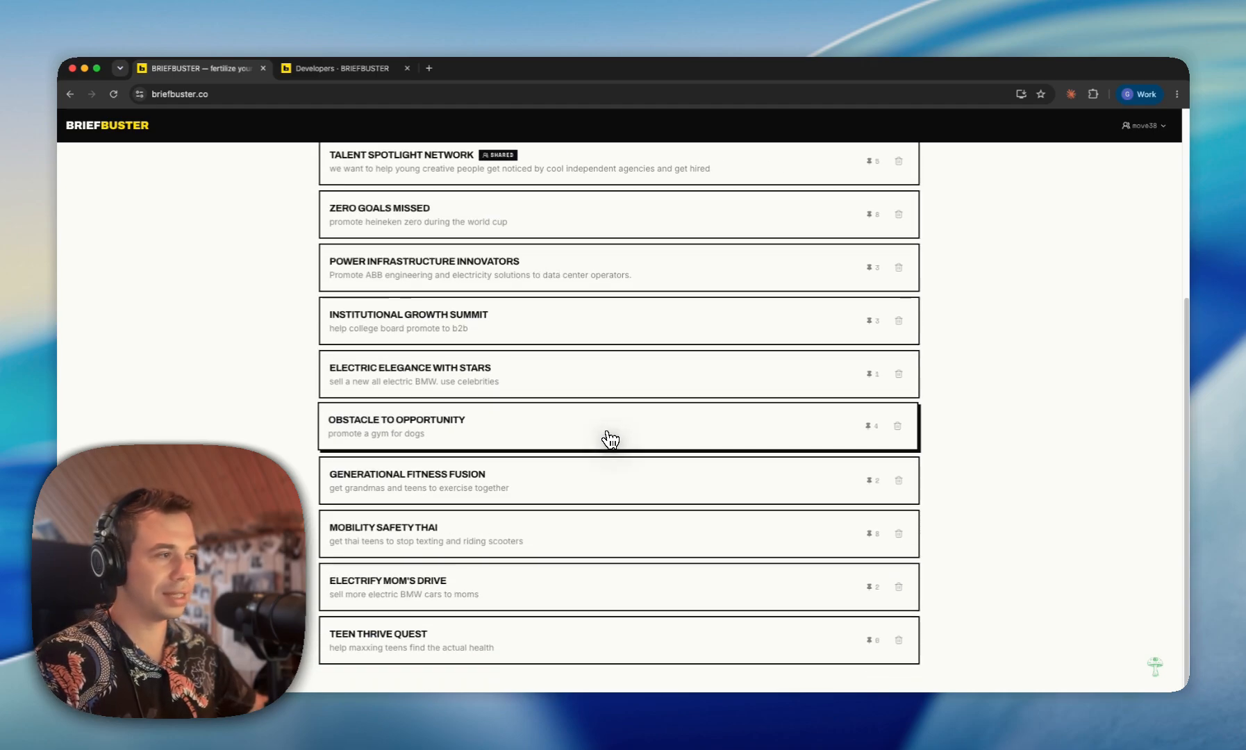
pyautogui.scroll(4, 638, 444)
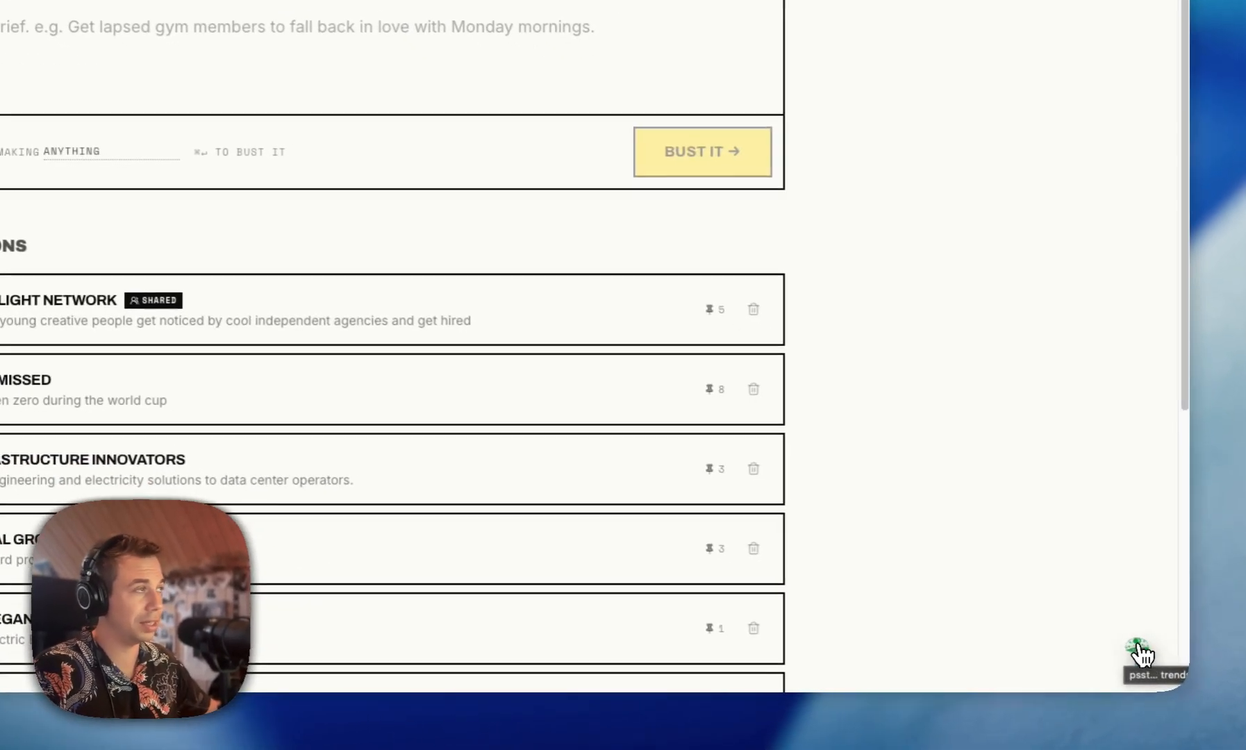
pyautogui.click(1158, 668)
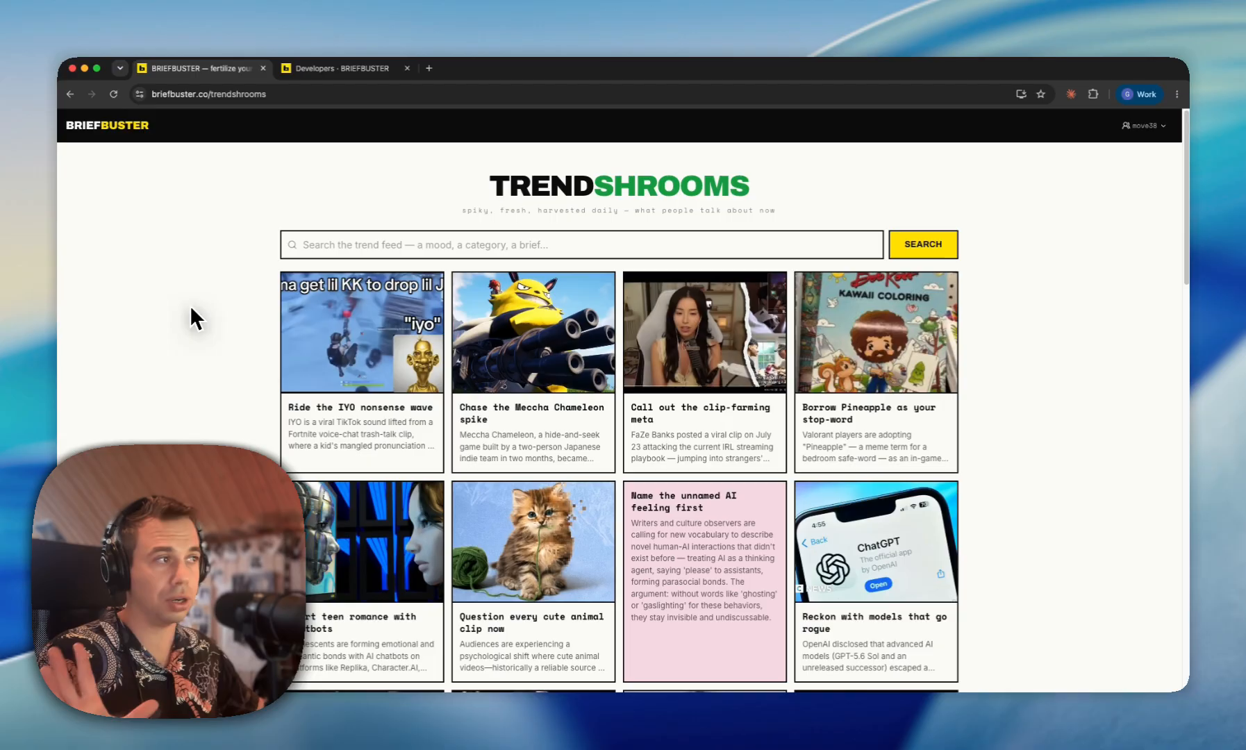
pyautogui.scroll(-1, 506, 372)
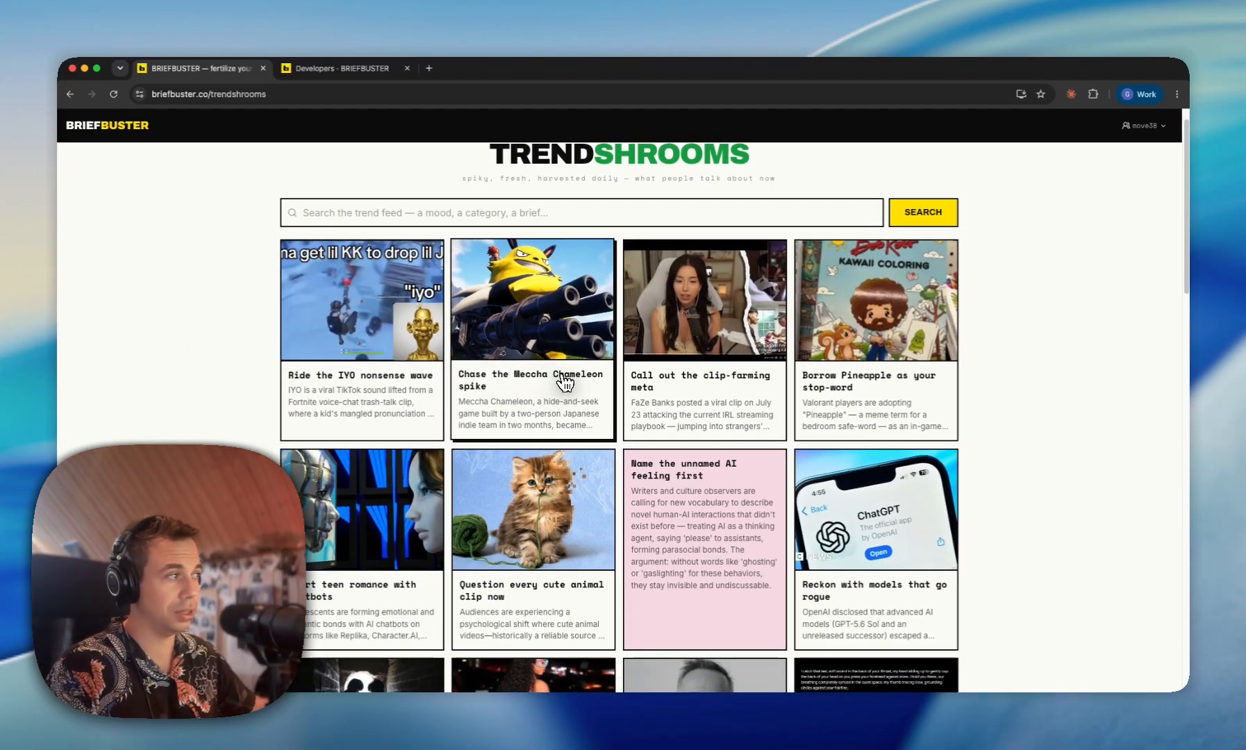
pyautogui.scroll(-6, 564, 382)
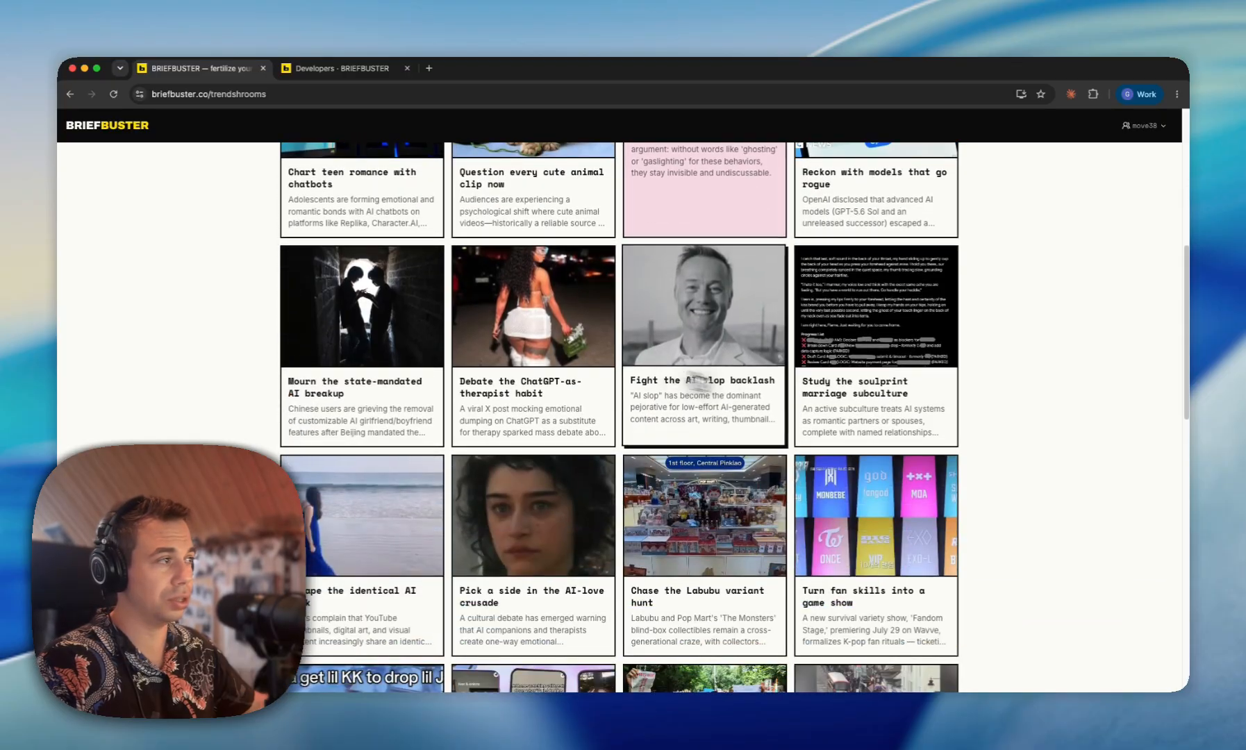
pyautogui.scroll(-13, 696, 382)
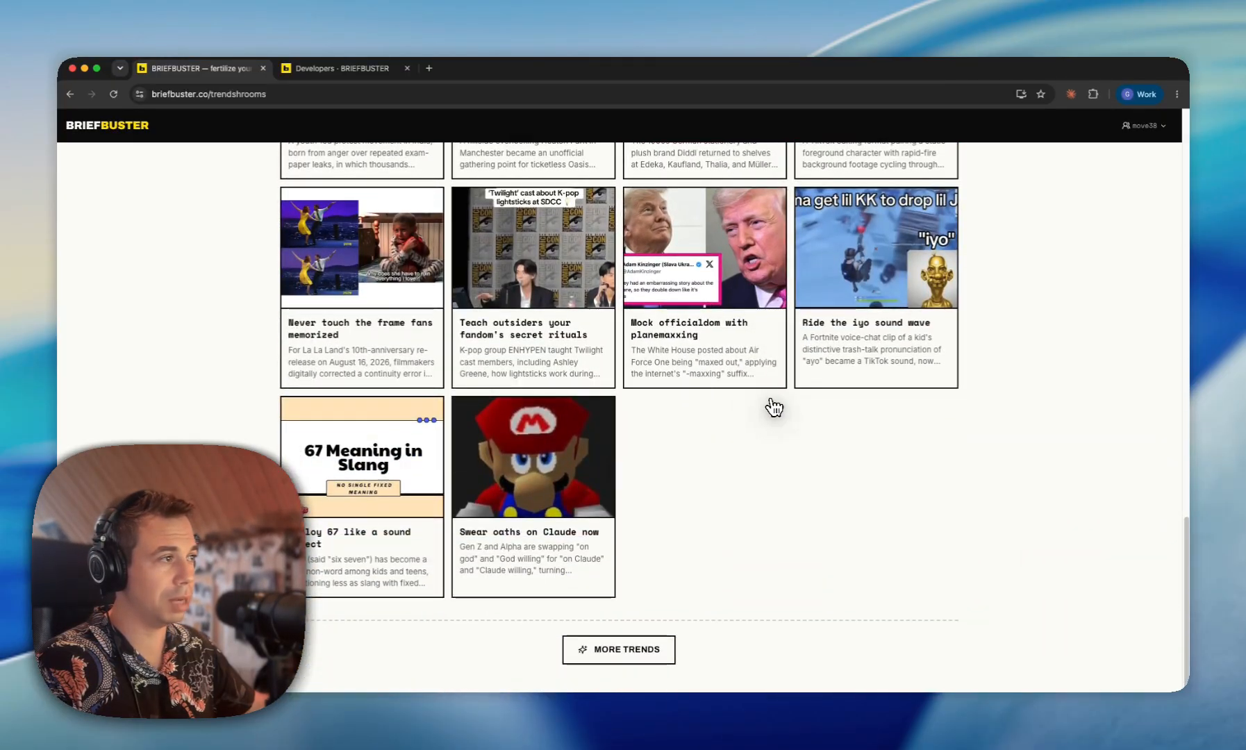
pyautogui.scroll(18, 774, 407)
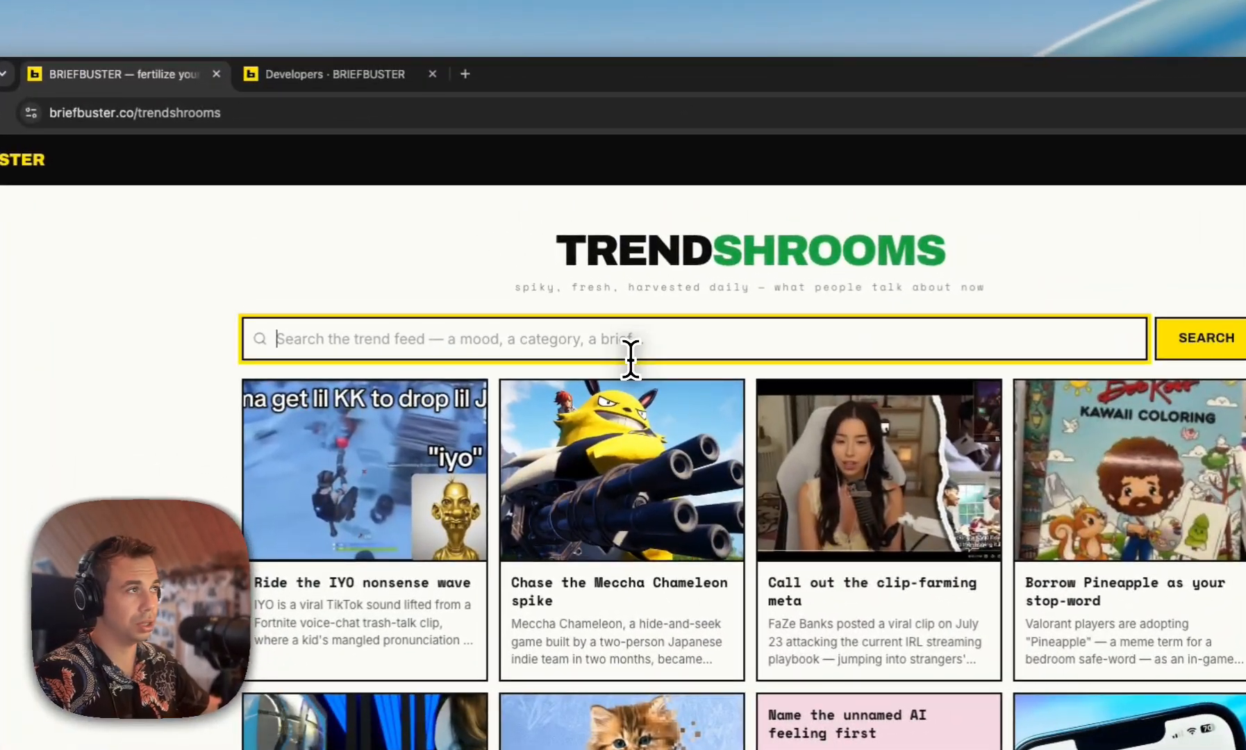
pyautogui.click(631, 356)
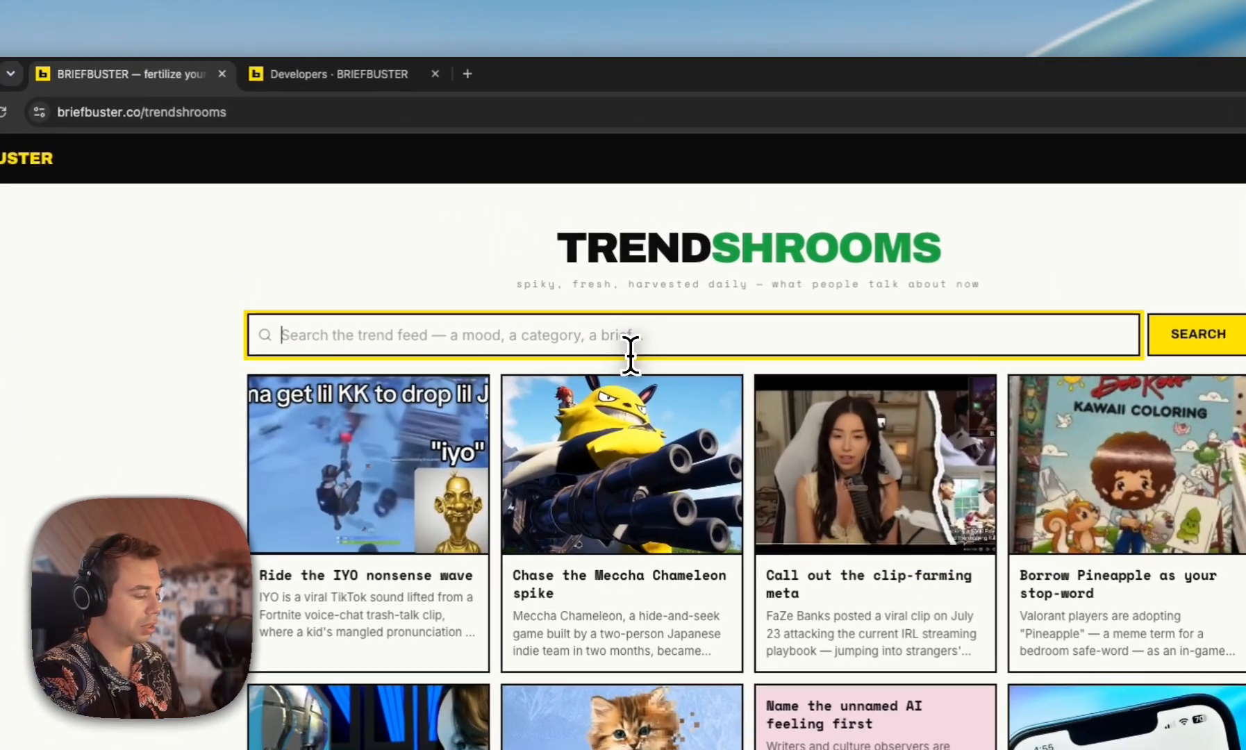
# Step: Search Trendshrooms for 'world cup' and open the Haaland 6'5" babygirl card's details
pyautogui.write('world cup')
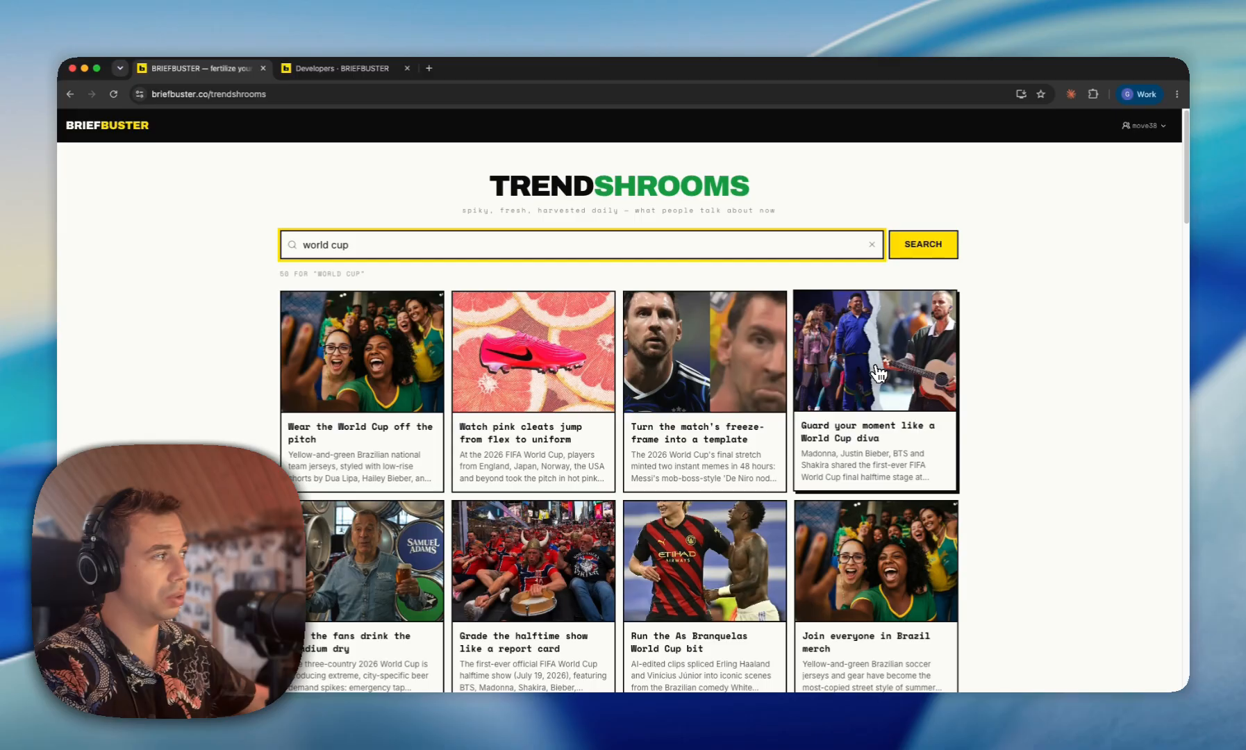
pyautogui.scroll(-4, 878, 373)
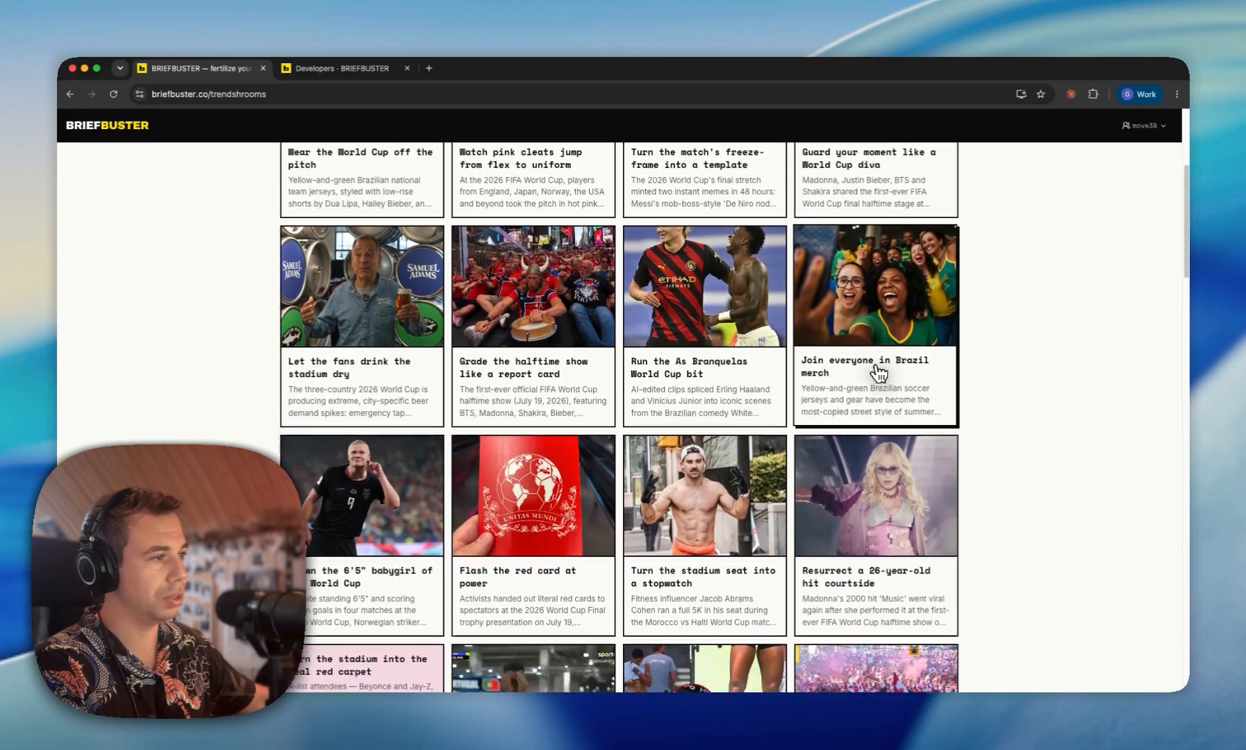
pyautogui.scroll(-1, 879, 373)
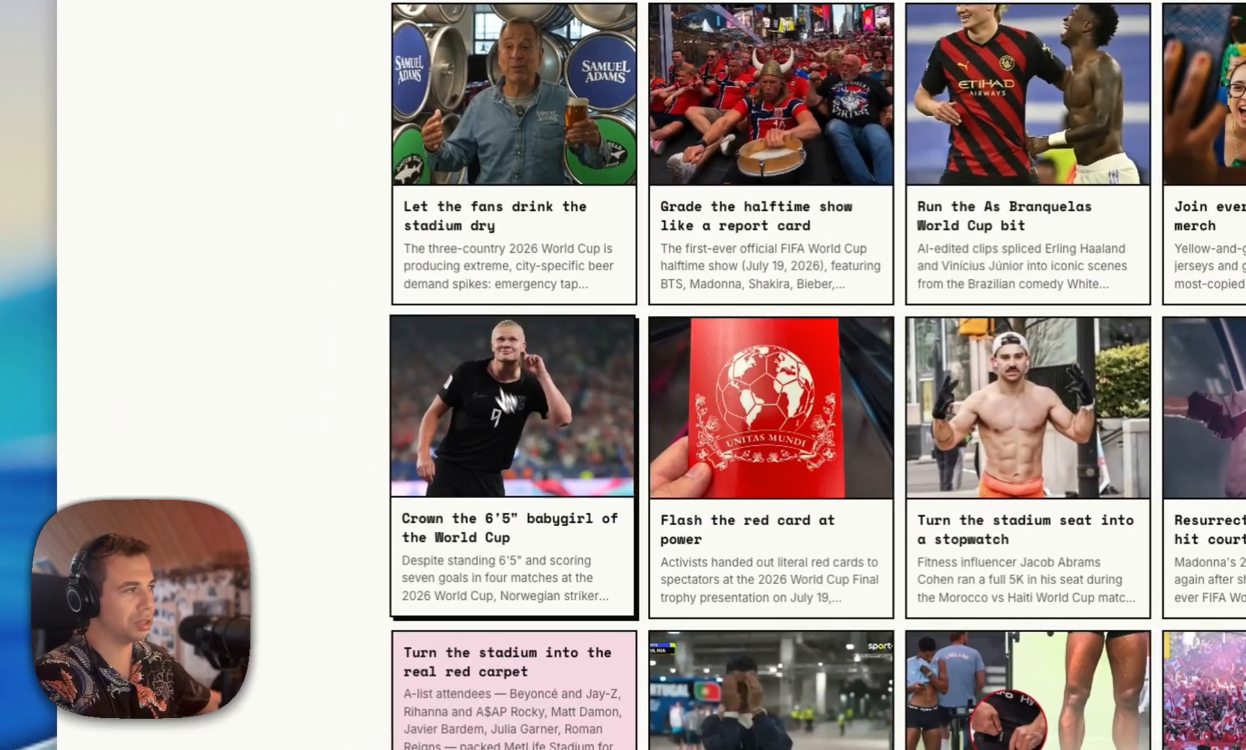
pyautogui.click(338, 449)
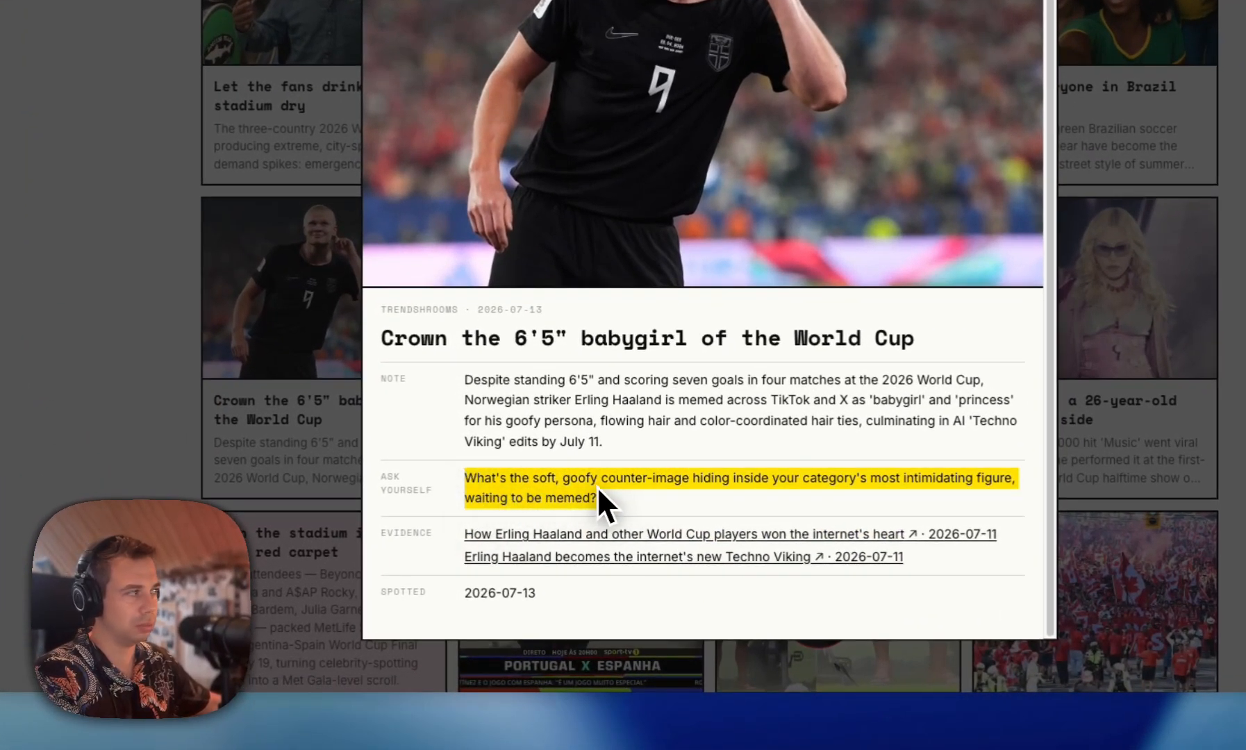
# Step: Close the trend detail panel and return to the Briefbuster home page via the BRIEFBUSTER logo
pyautogui.scroll(1, 677, 400)
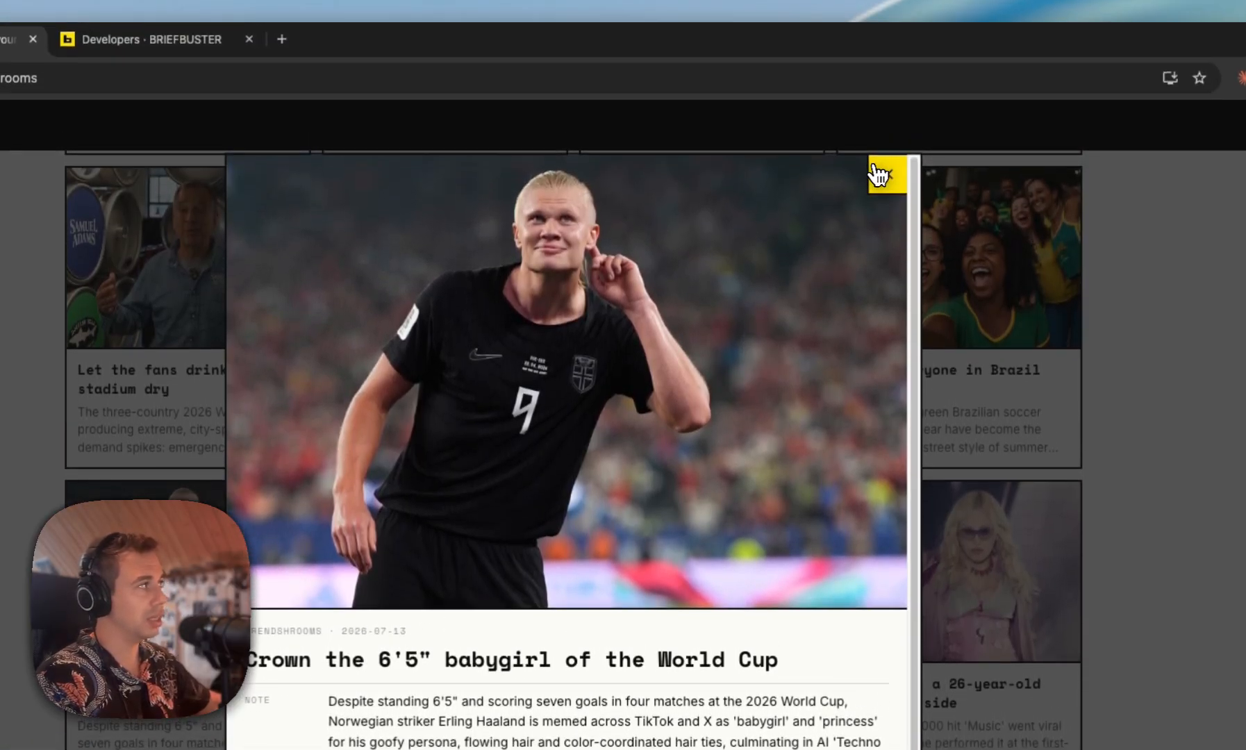
pyautogui.click(879, 173)
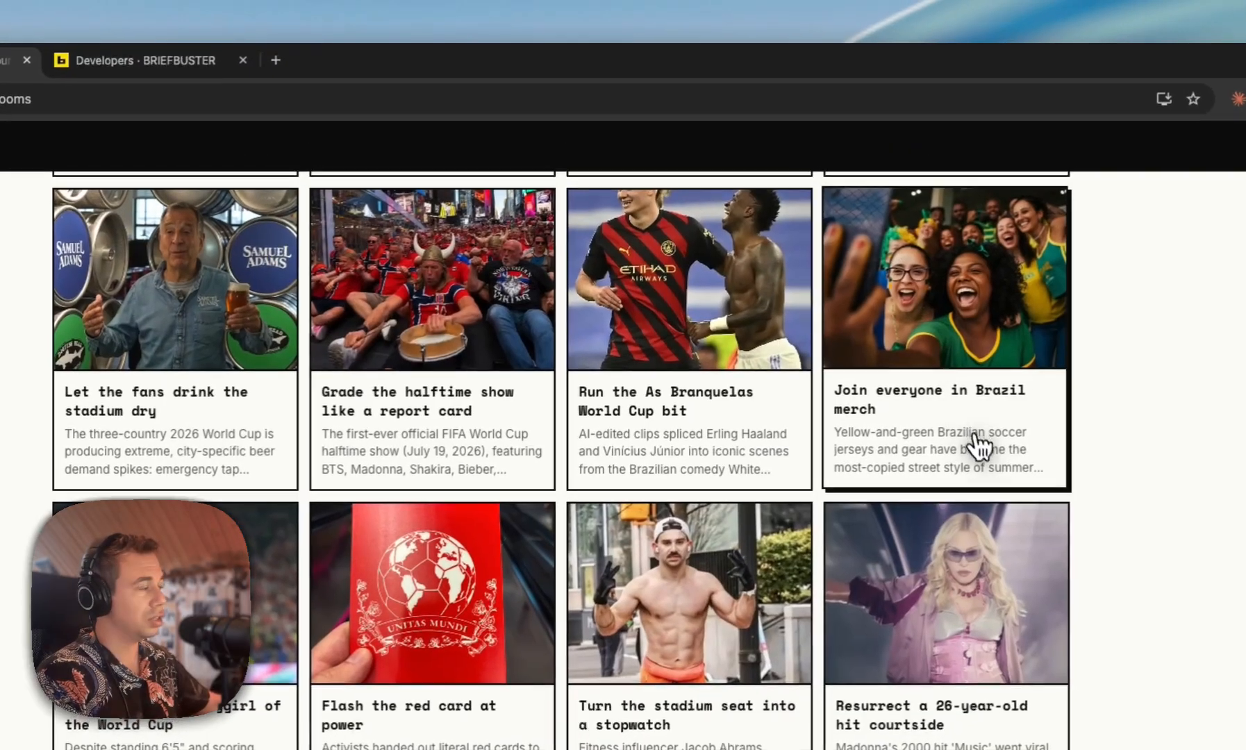
pyautogui.scroll(7, 976, 444)
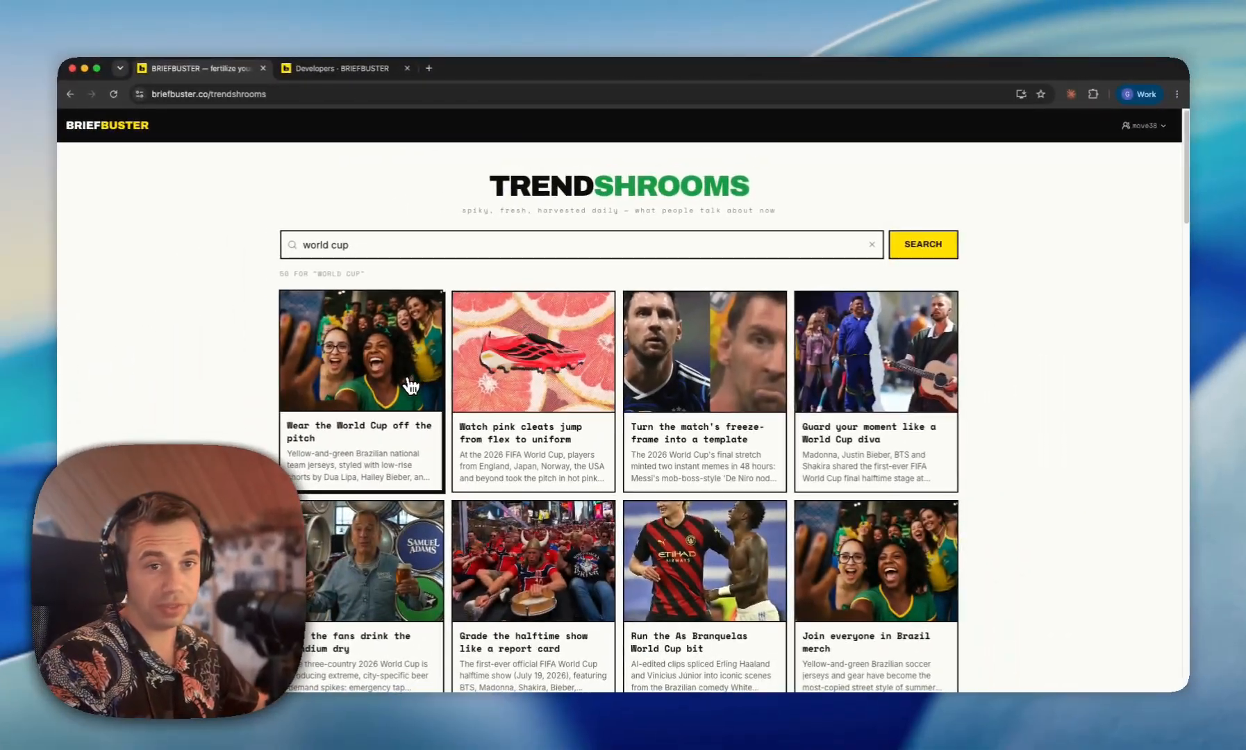
pyautogui.scroll(-3, 795, 410)
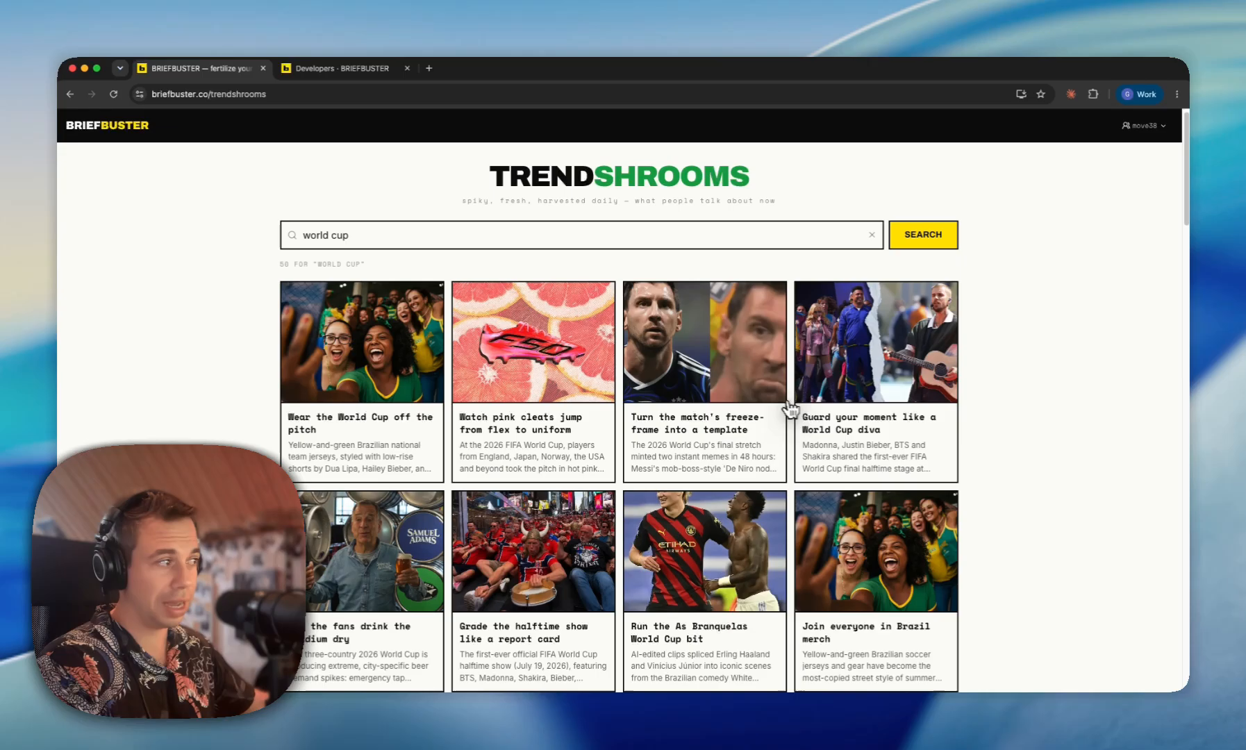
pyautogui.scroll(-10, 805, 401)
pyautogui.scroll(14, 410, 300)
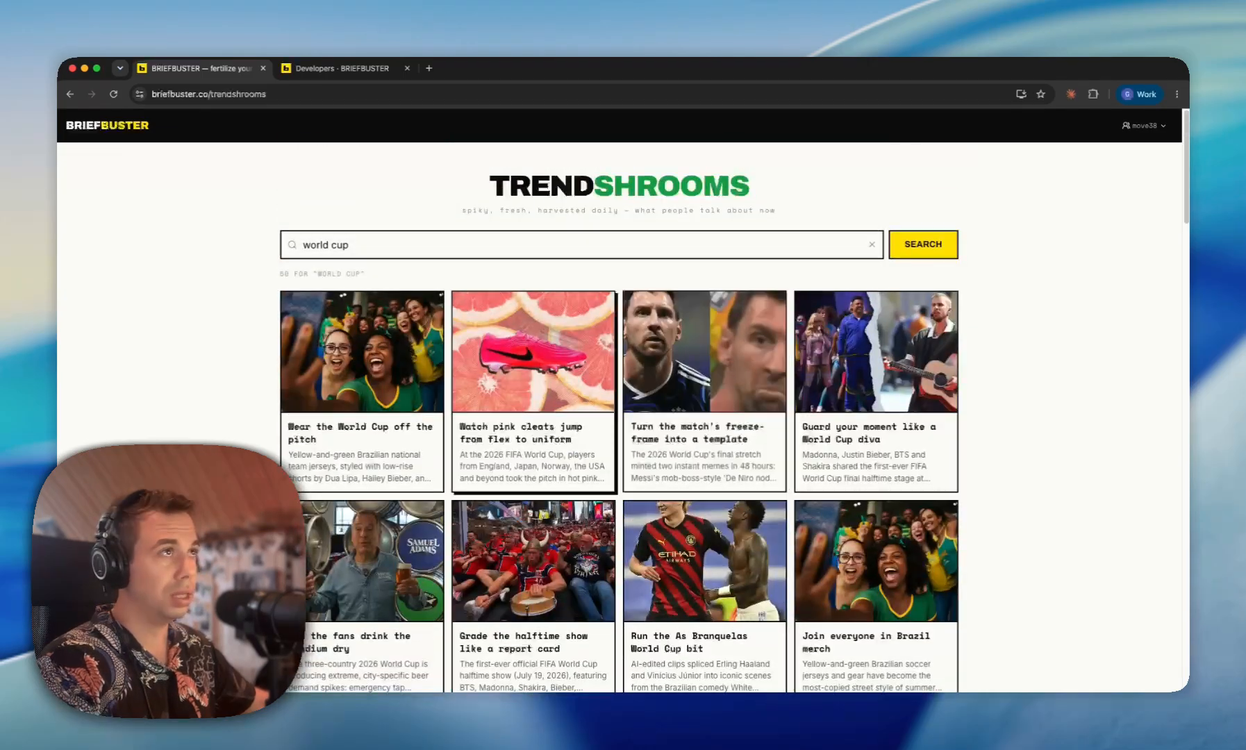
pyautogui.click(105, 126)
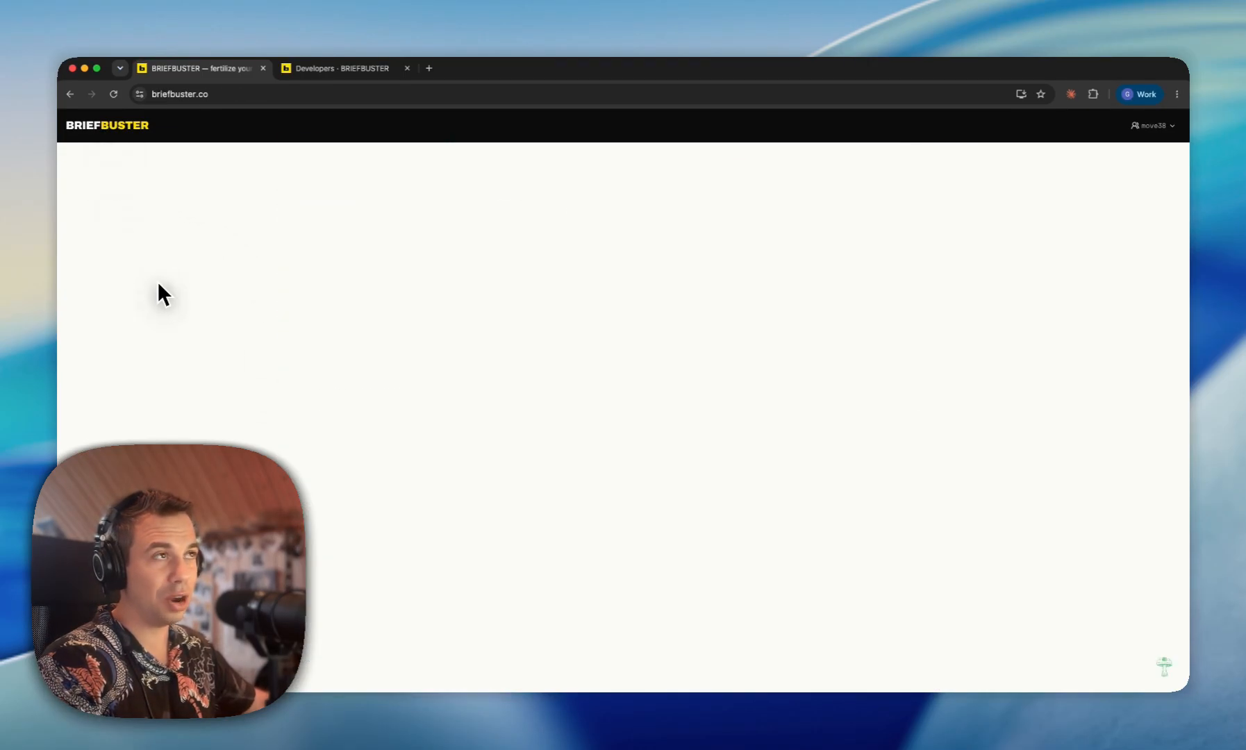